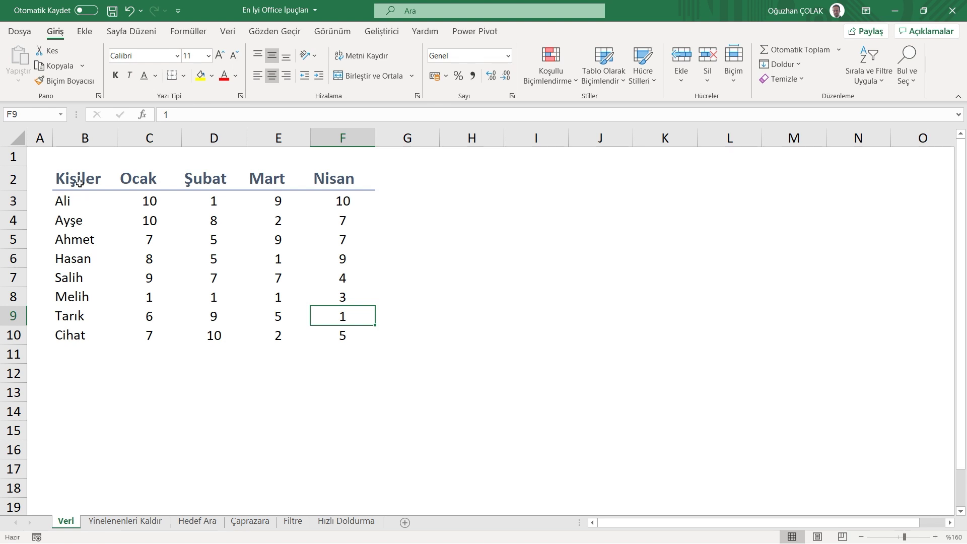
Select B2:F10, open Quick Analysis with Ctrl+Q, and view its recommended chart types.
drag(79, 184, 320, 327)
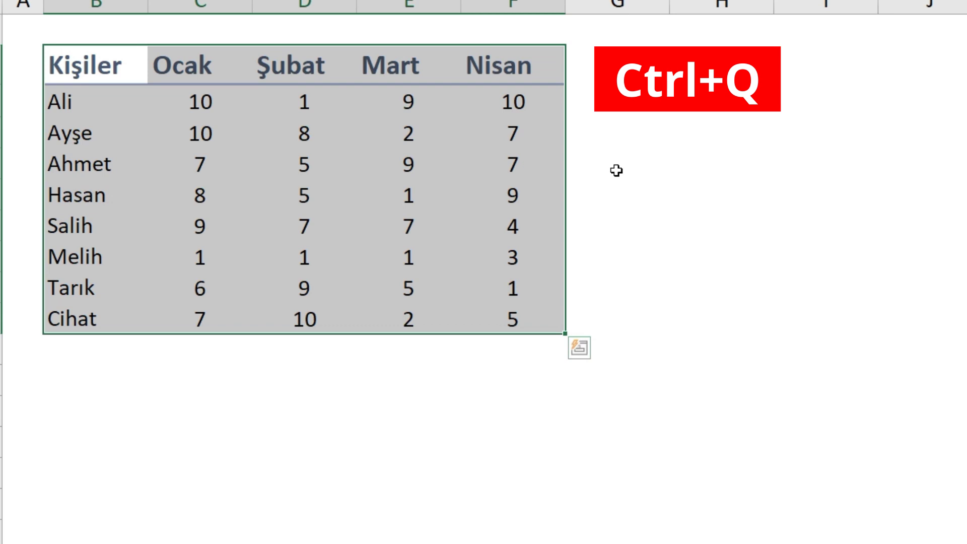
key(ctrl+q)
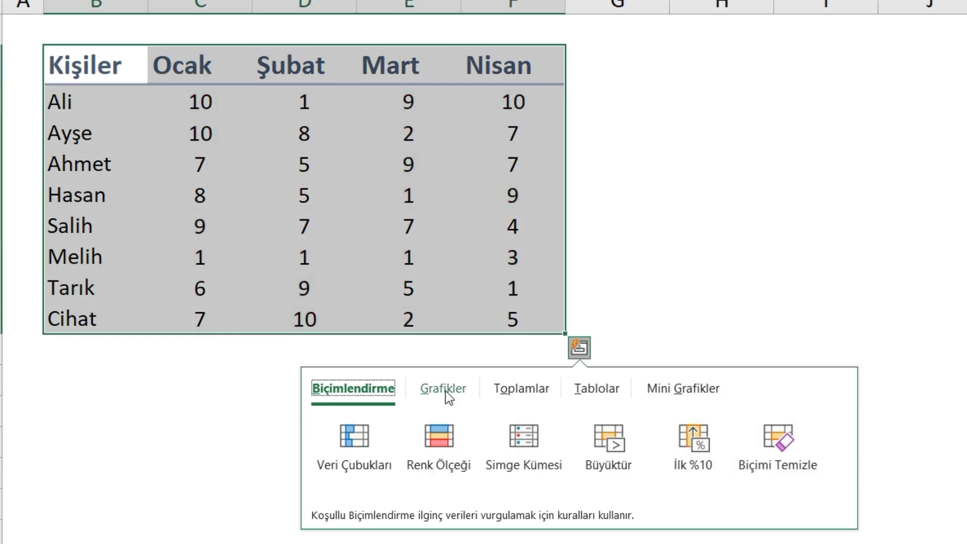
click(445, 391)
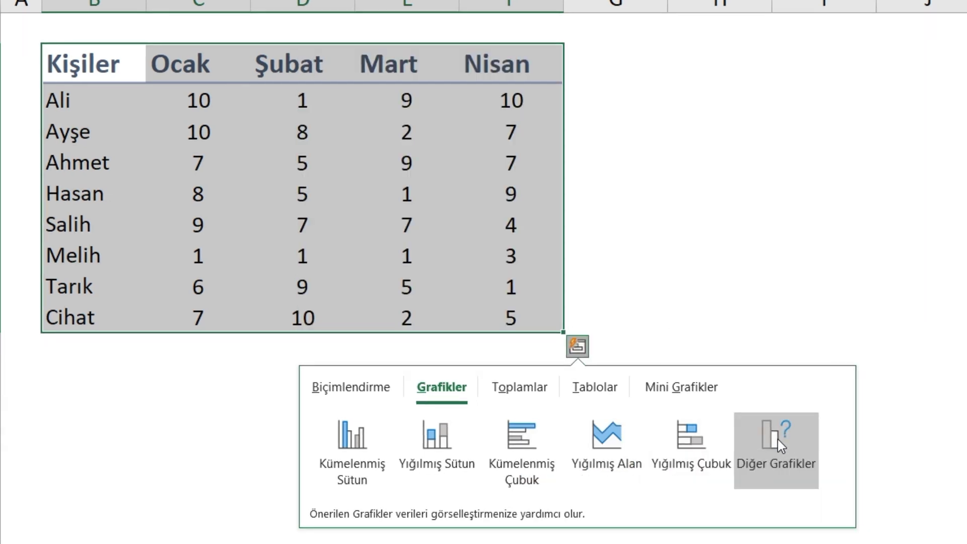
click(777, 439)
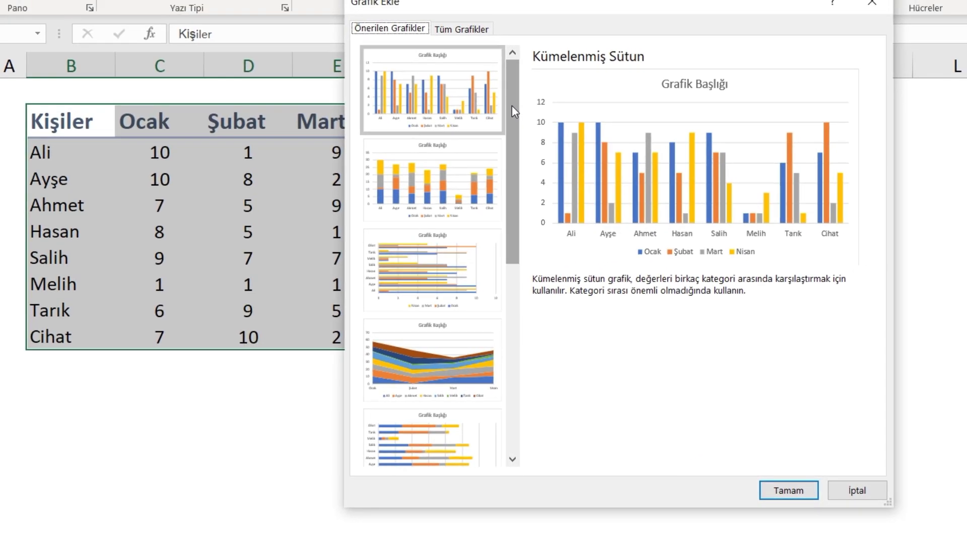
Preview the suggested scatter chart in the recommended charts list.
mouse_move(512, 104)
mouse_down()
mouse_move(476, 198)
mouse_move(459, 307)
mouse_up()
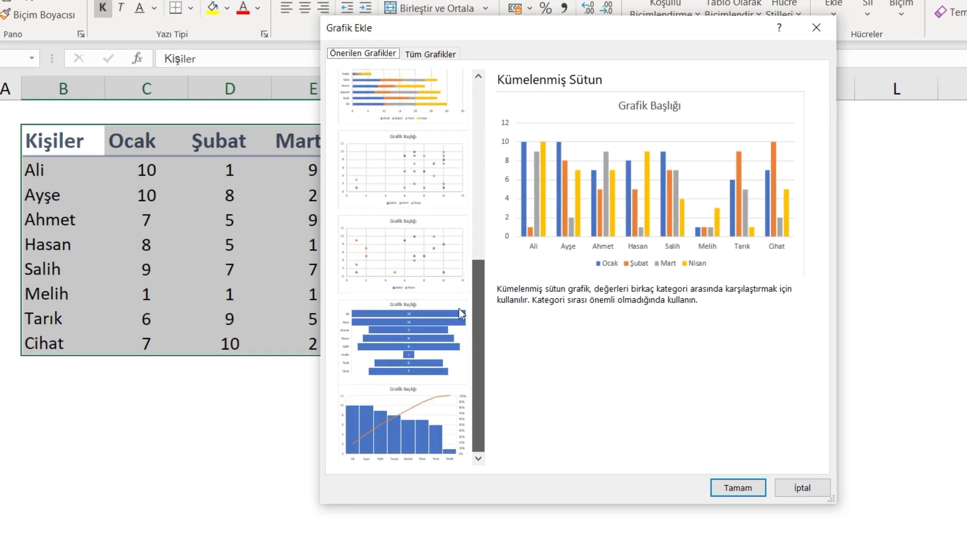
drag(478, 347, 487, 203)
click(422, 346)
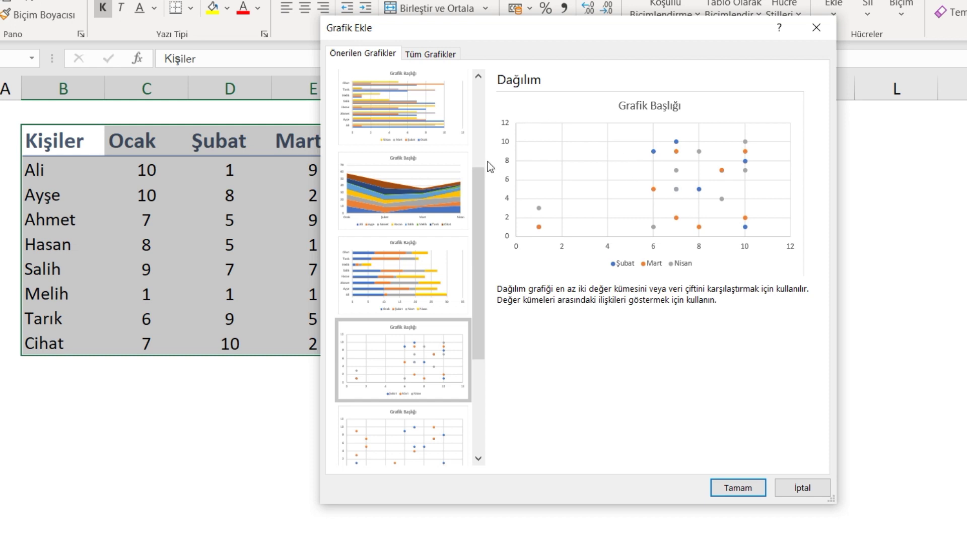
Browse the line chart types under All Charts, then close without inserting a chart.
click(435, 54)
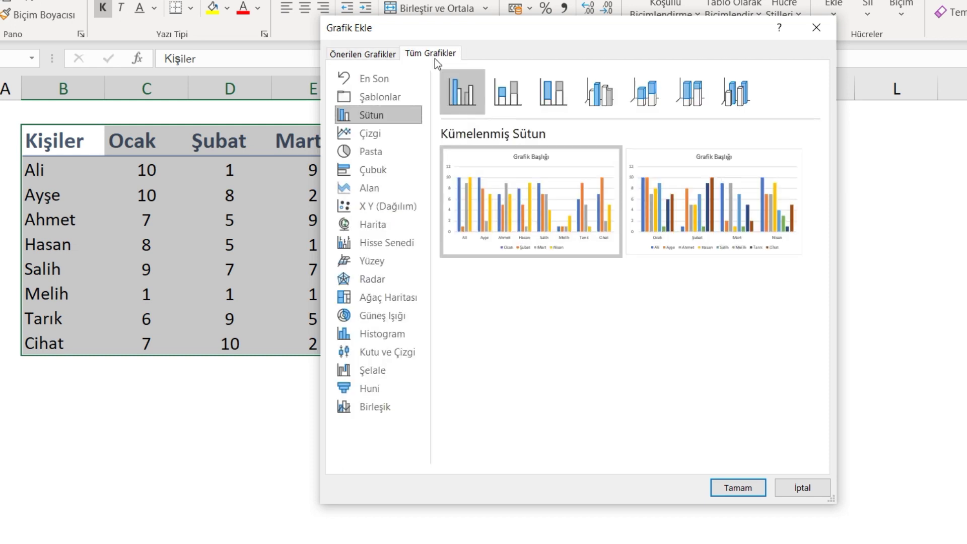
click(379, 134)
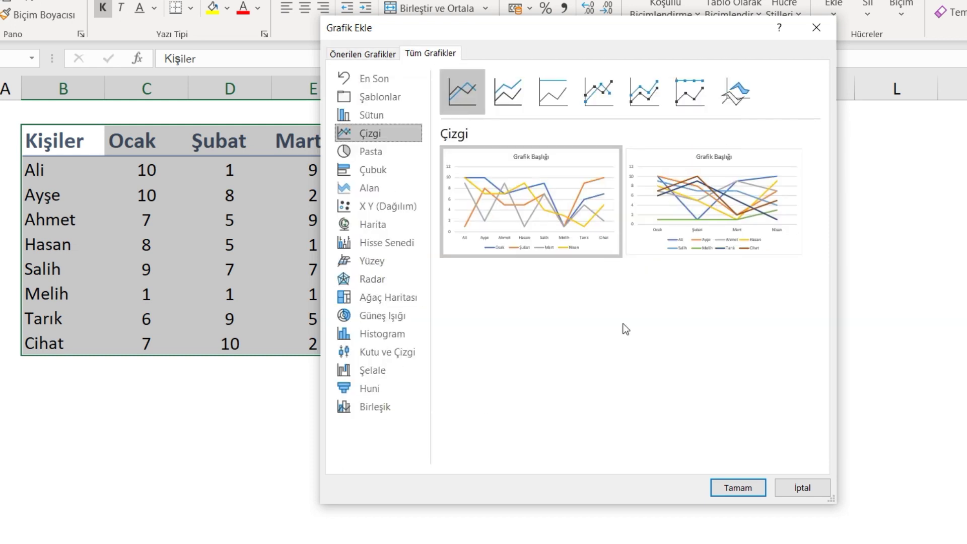
click(817, 35)
click(450, 370)
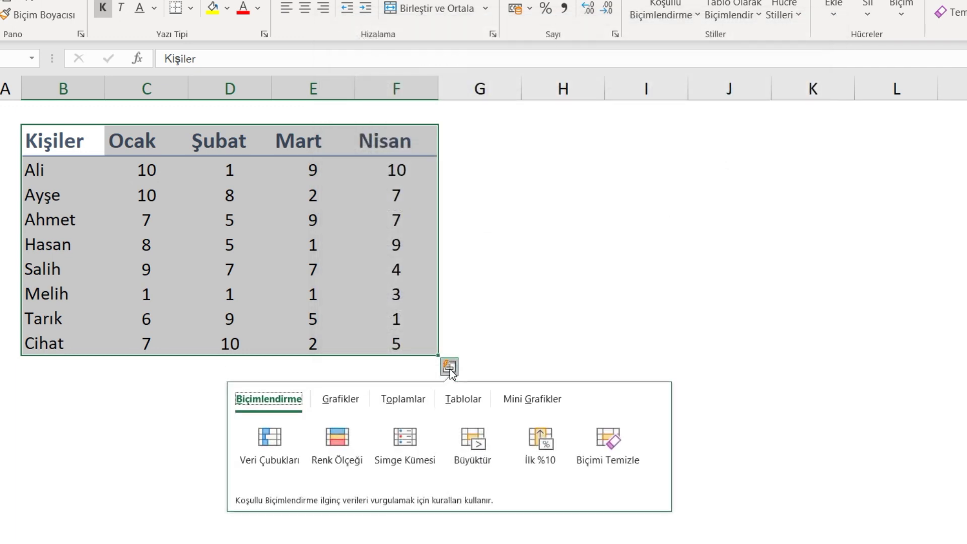
Add a Toplam row beneath the table with month totals 58, 46, 36 and 46.
click(342, 399)
click(395, 400)
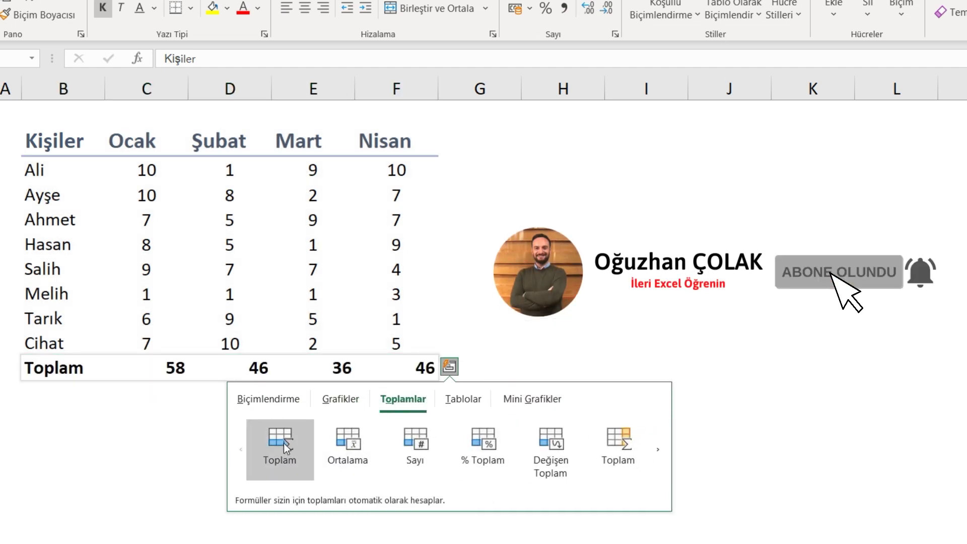
click(283, 443)
click(448, 368)
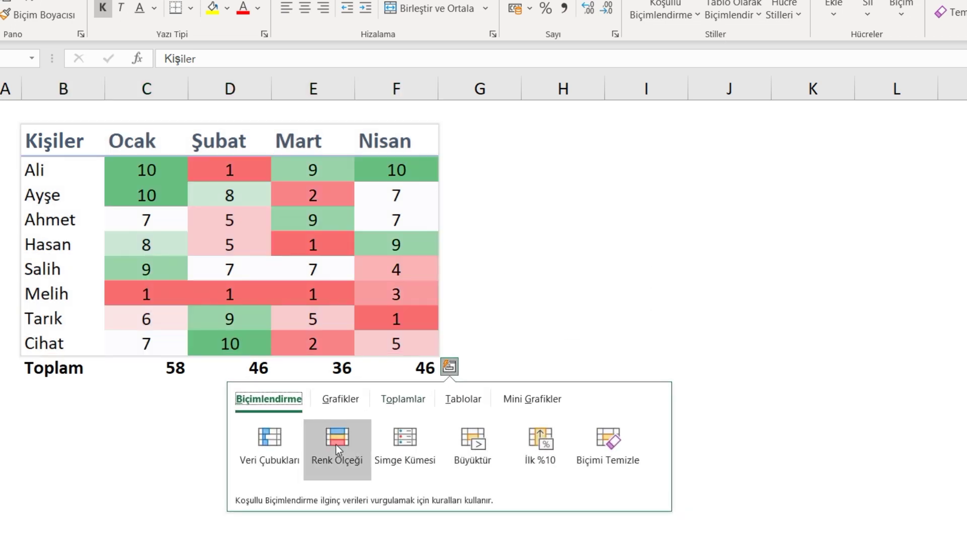
click(403, 398)
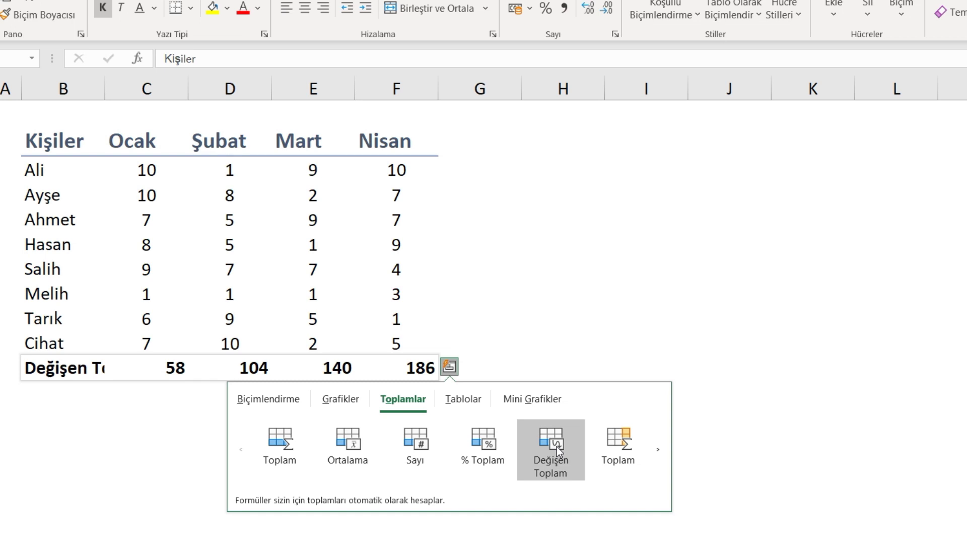
Add a Toplam column G with each person's four-month total, such as 30, 27 and 28.
click(624, 453)
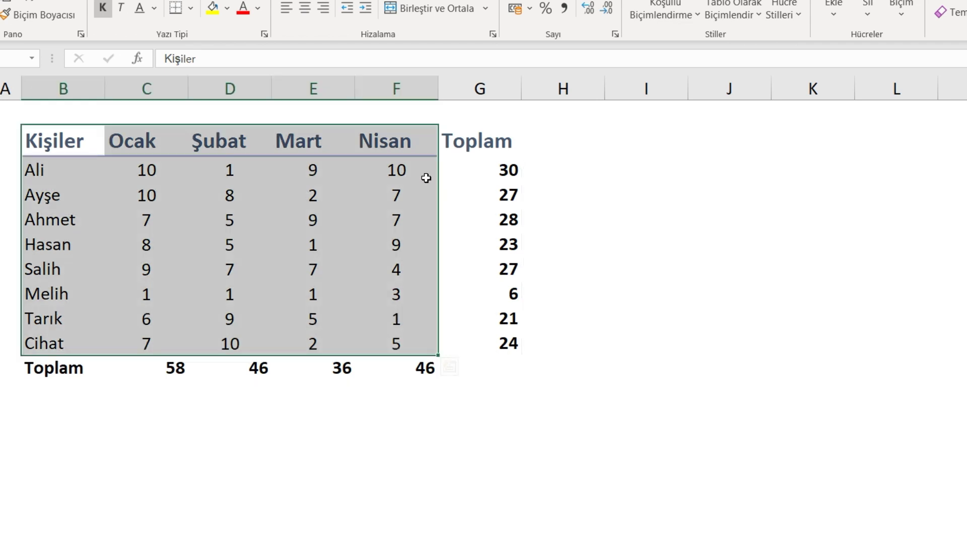
click(447, 366)
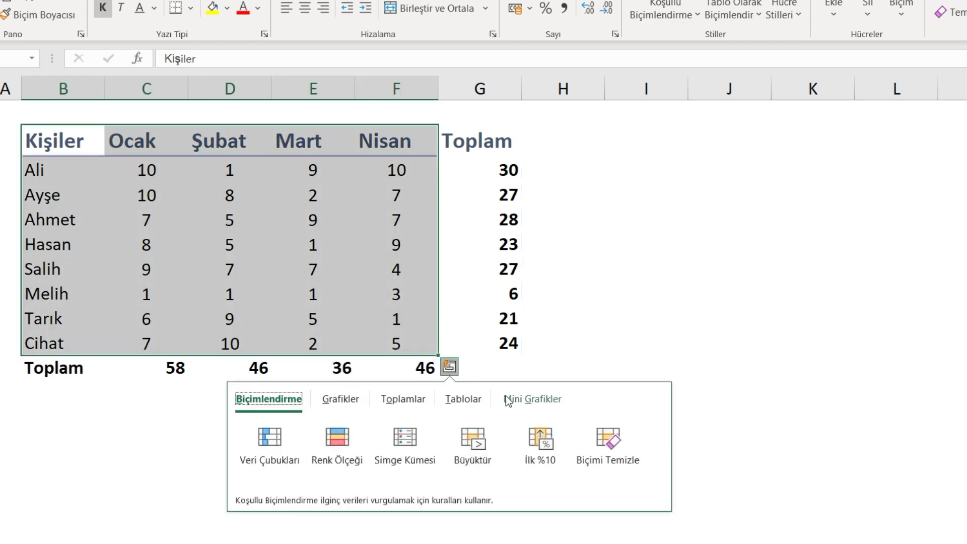
click(409, 400)
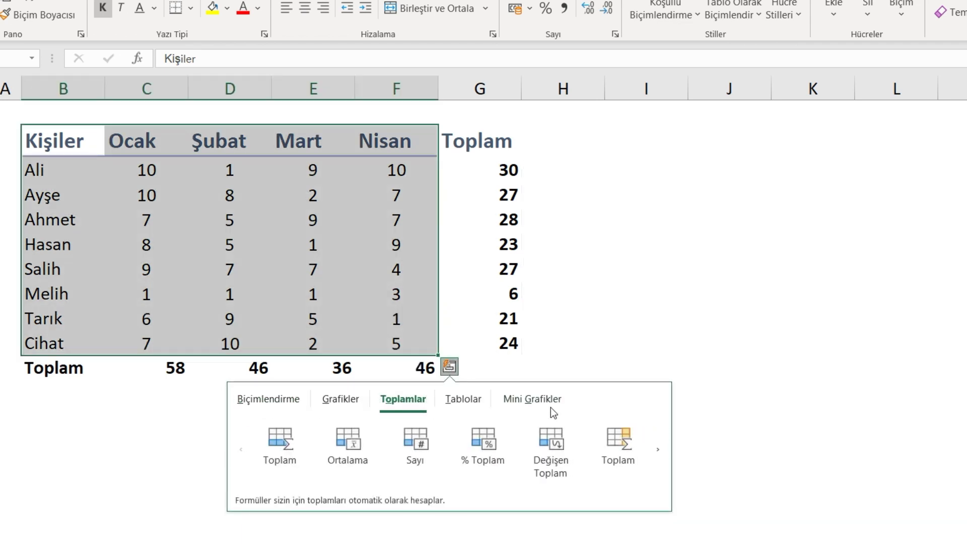
Add a running total column beside the table and confirm replacing column G's data.
click(658, 452)
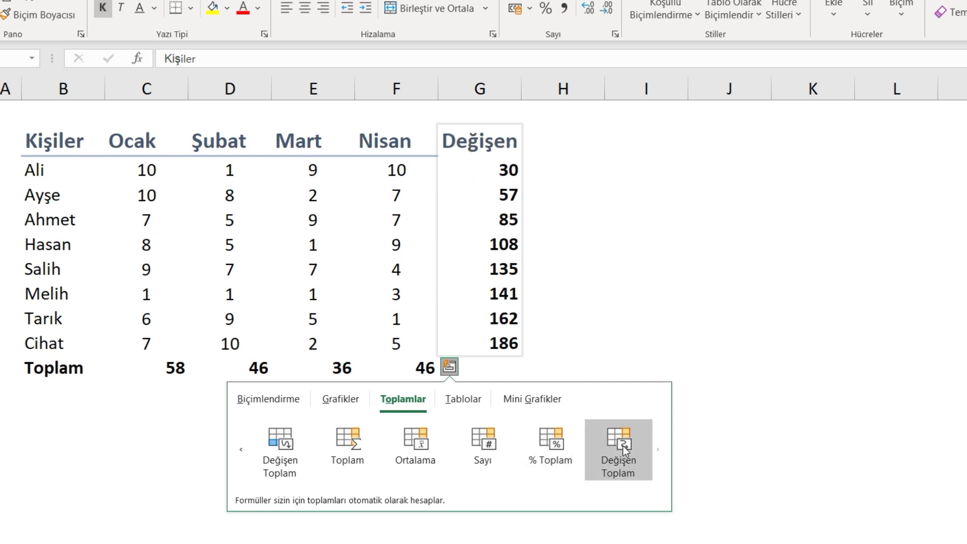
click(346, 451)
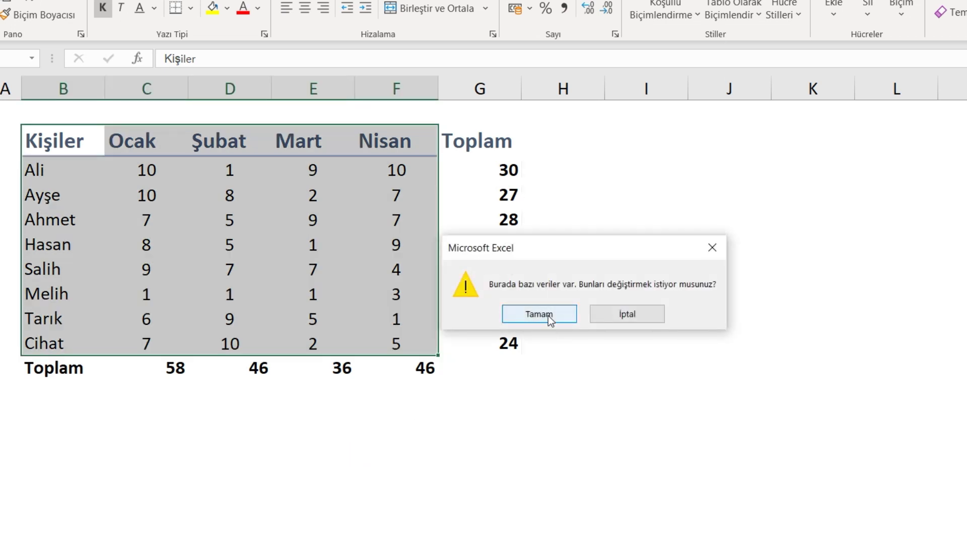
click(550, 319)
click(449, 368)
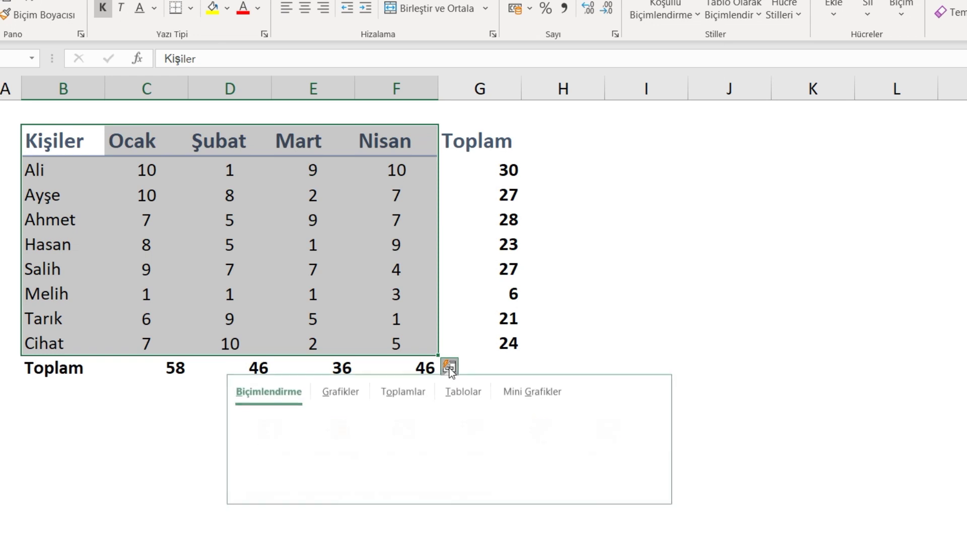
click(464, 398)
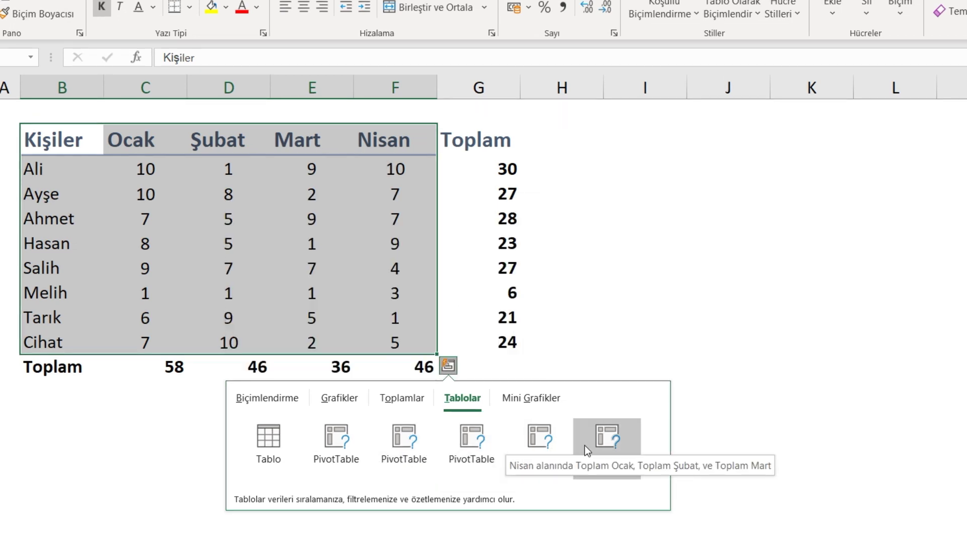
Browse the suggested PivotTables without adding one, then look over the sparkline options.
click(606, 446)
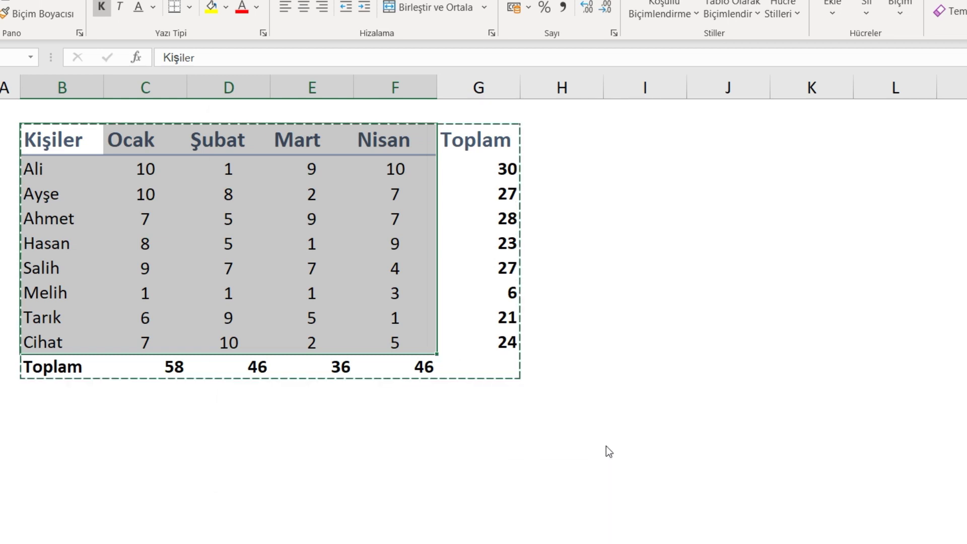
drag(421, 98, 727, 227)
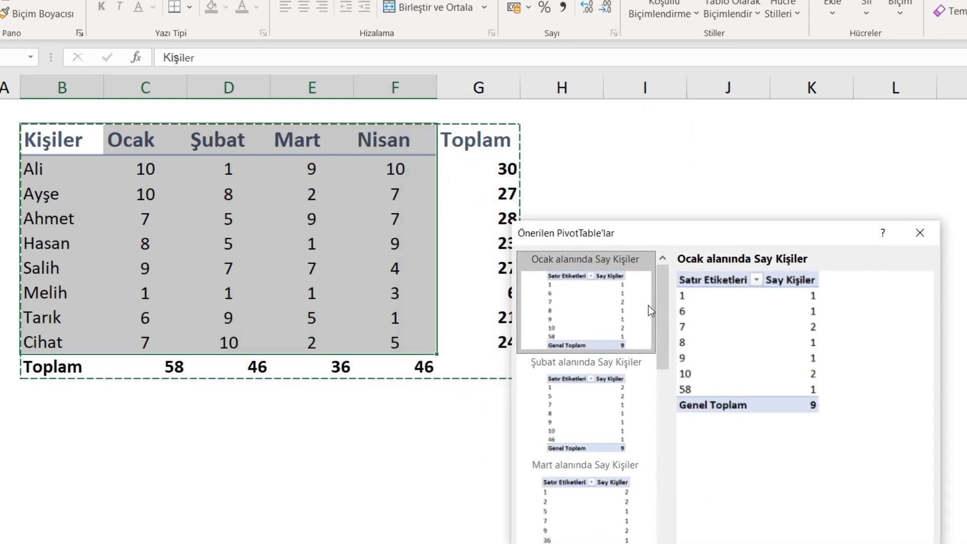
drag(666, 299, 691, 509)
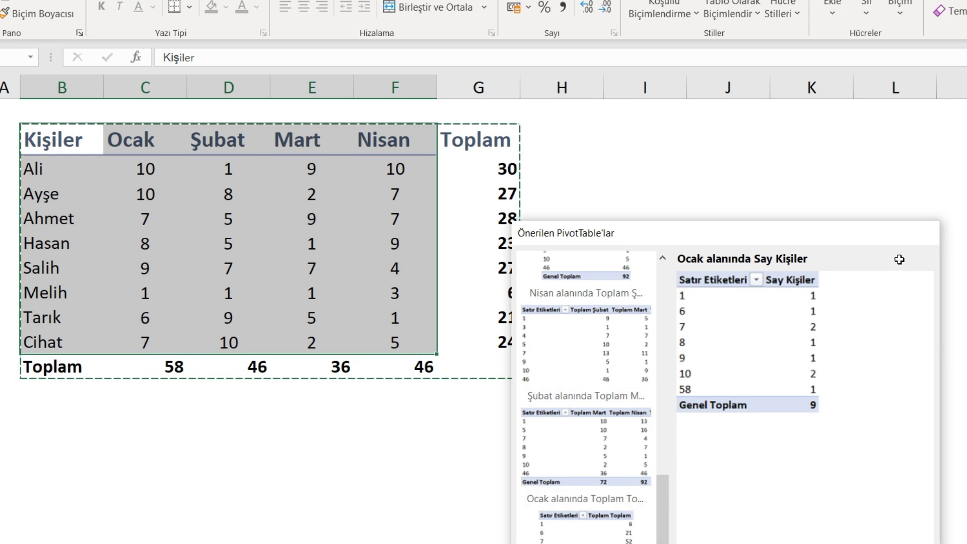
click(921, 232)
click(449, 366)
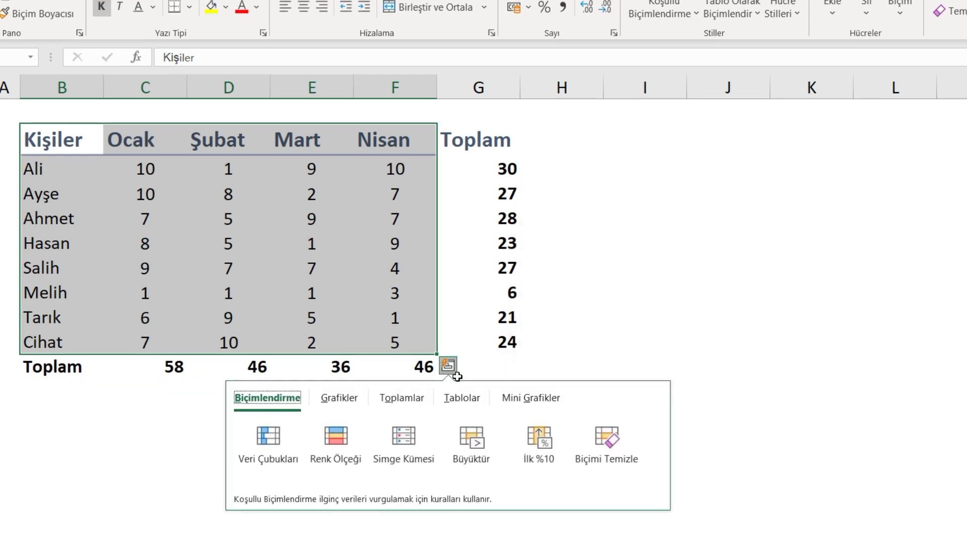
click(476, 396)
click(513, 401)
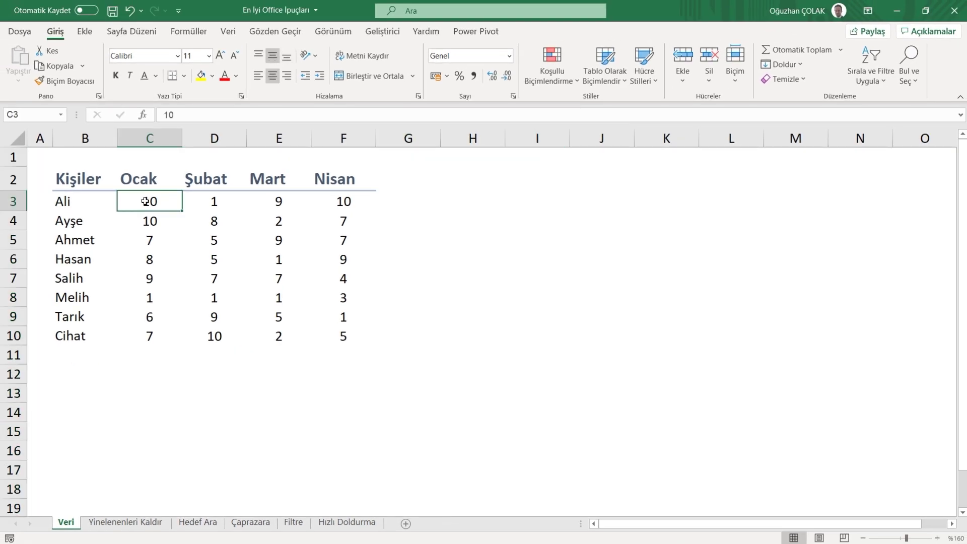
Enter 1 and 2 in H3:H4 and extend the series down to 10 in H12.
click(469, 187)
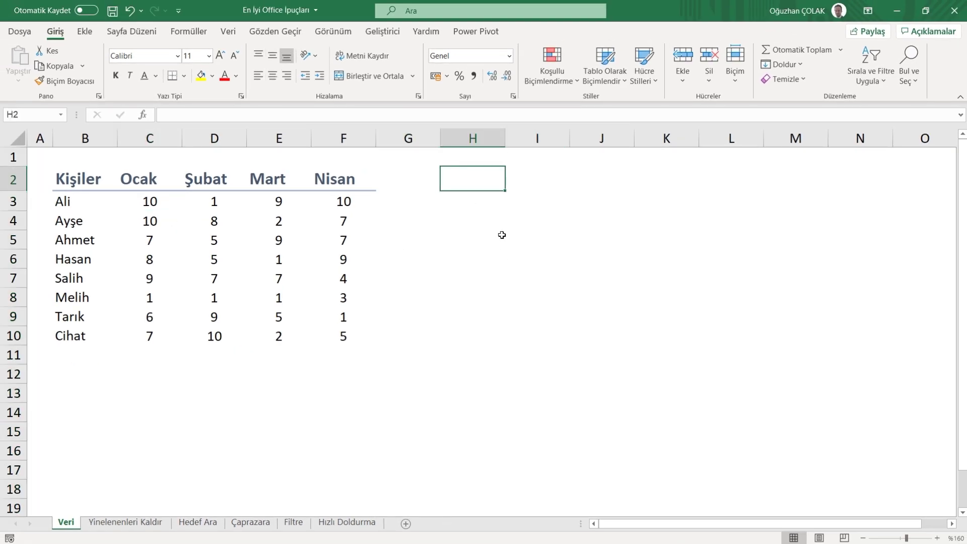
click(475, 201)
text(1)
key(Return)
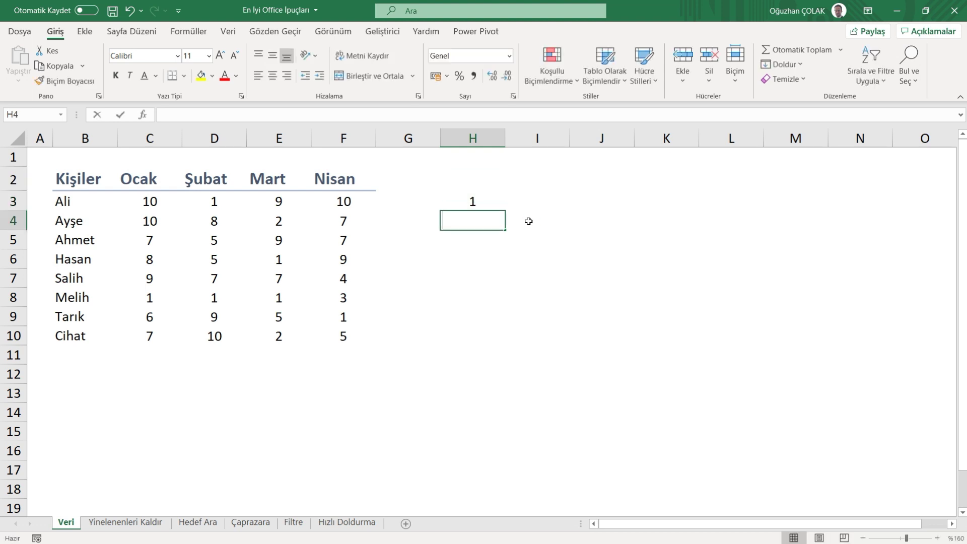
text(2)
key(Return)
mouse_move(485, 201)
mouse_down()
mouse_move(473, 219)
mouse_move(491, 379)
mouse_up()
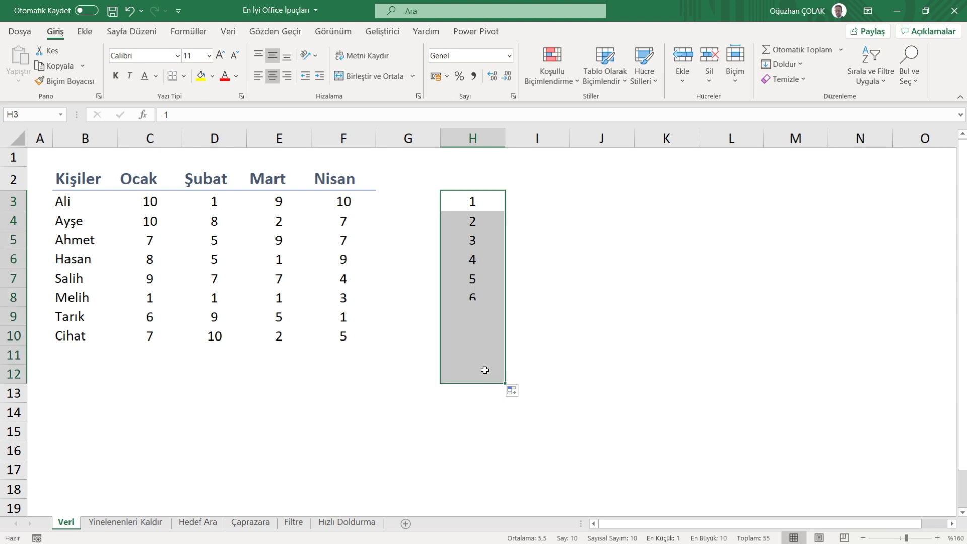
click(150, 207)
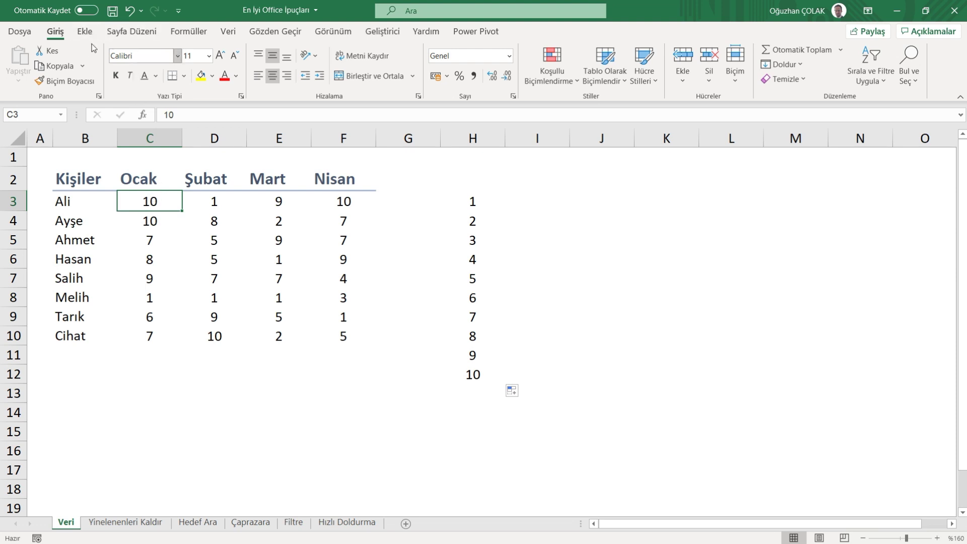
click(228, 32)
Give C3 a List validation with source 1;2;3;4;5;6;7;8;9;10.
click(590, 79)
drag(546, 280, 631, 197)
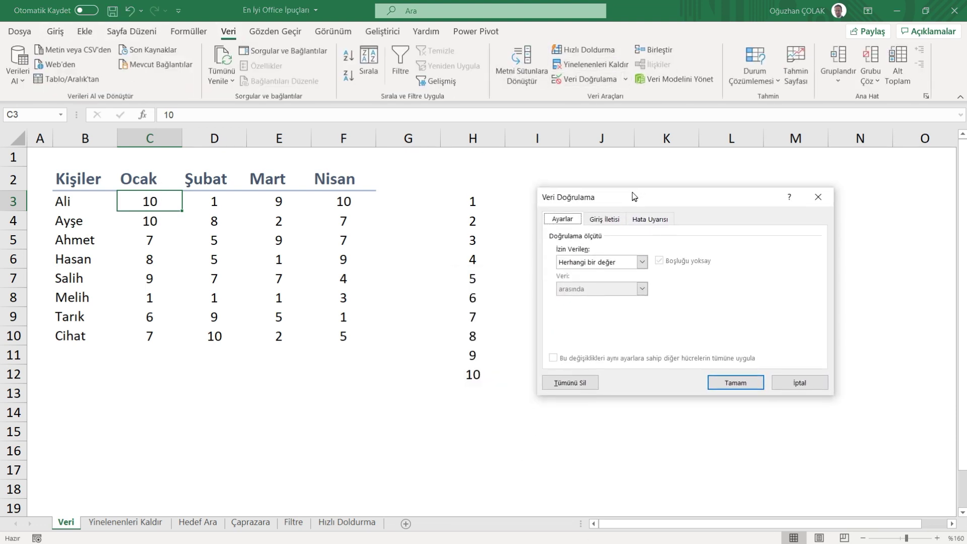
click(597, 263)
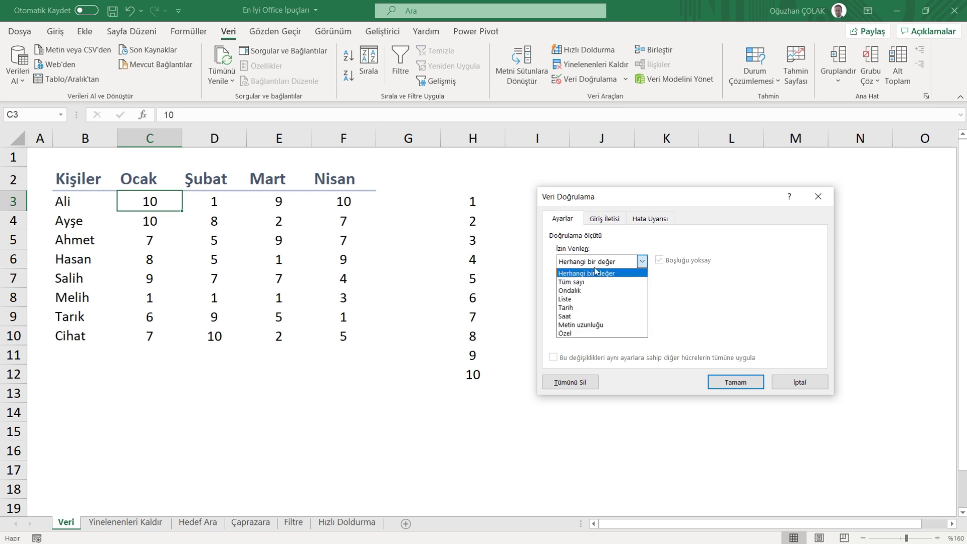
click(573, 299)
drag(473, 201, 474, 376)
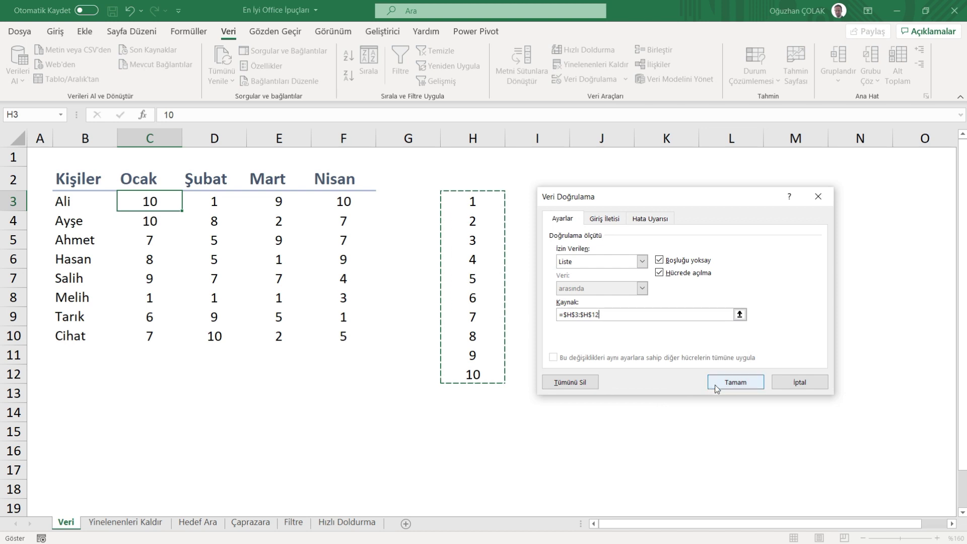
key(BackSpace)
key(BackSpace)
key(BackSpace)
key(BackSpace)
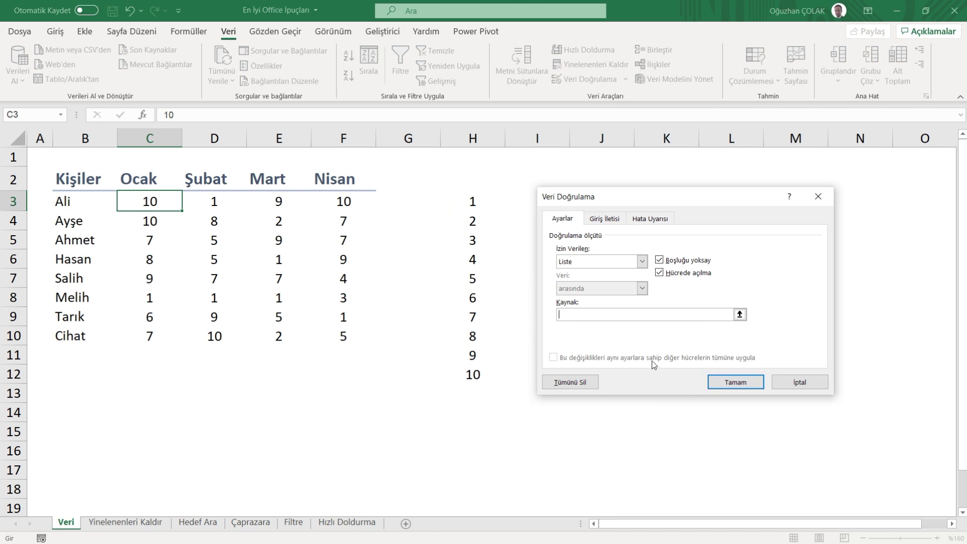
text(1;2;3;4;)
text(5;6;)
text(7)
text(;8;)
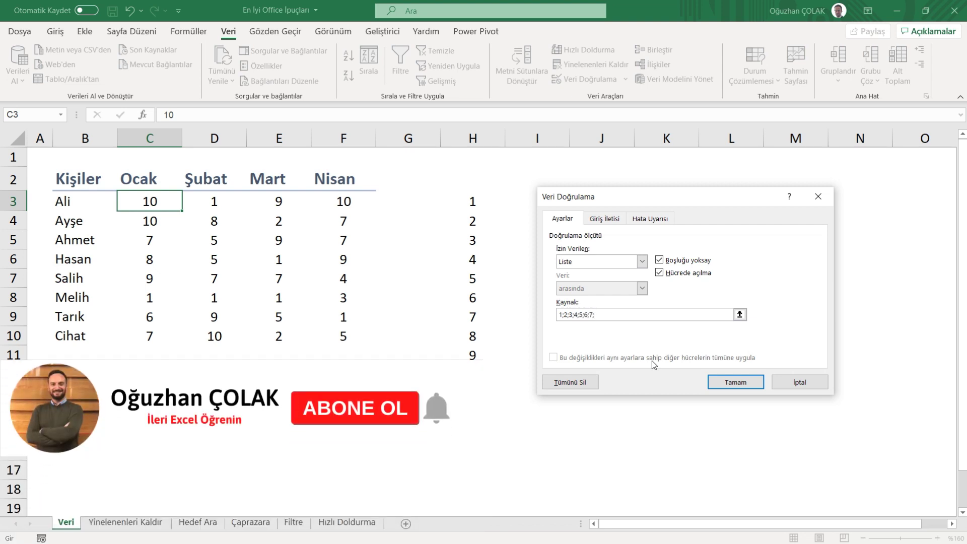
text(9;)
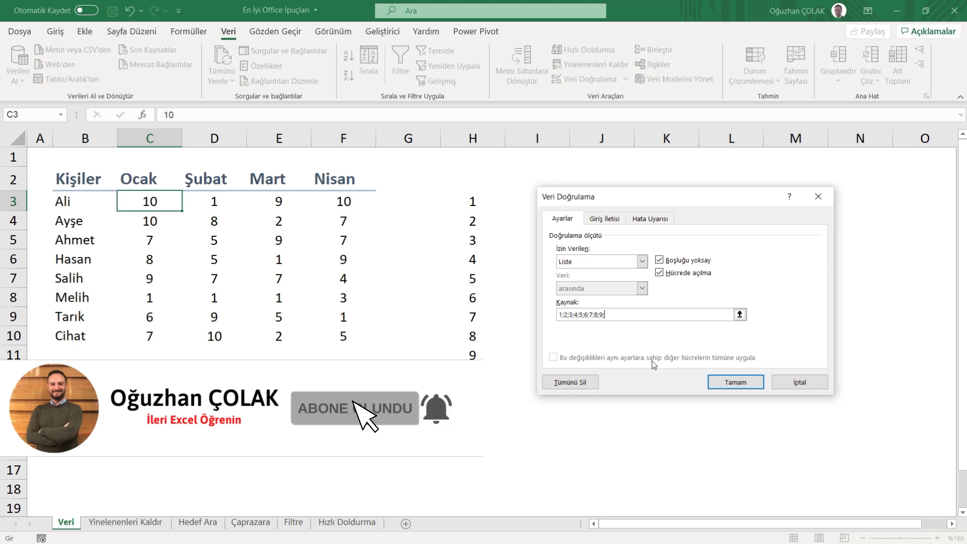
text(10)
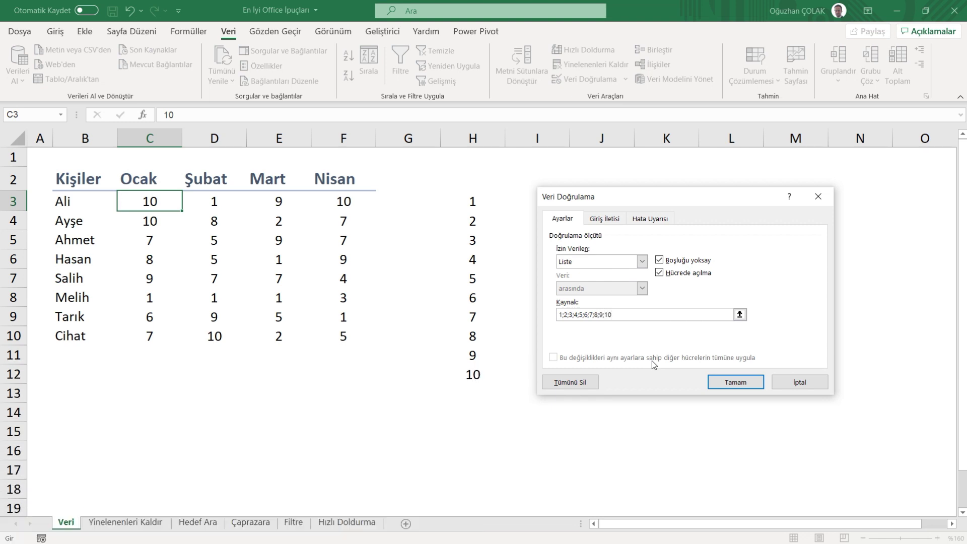
click(717, 384)
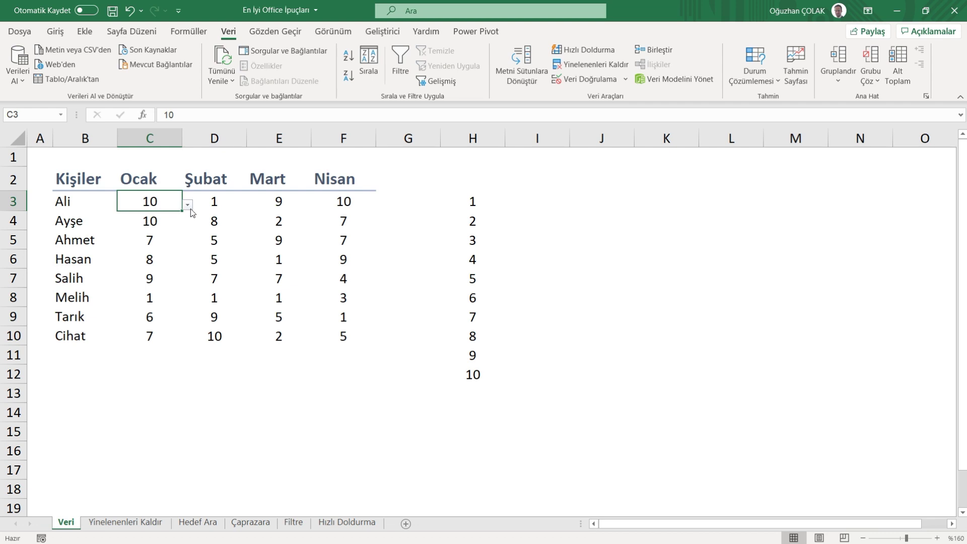
Set C3 to 6 from its drop-down list, then copy it over the whole C3:F10 block.
click(187, 205)
scroll(184, 227, up, 3)
key(Escape)
click(188, 205)
click(166, 227)
click(187, 204)
click(132, 255)
click(188, 205)
click(151, 229)
key(ctrl+c)
drag(161, 201, 344, 332)
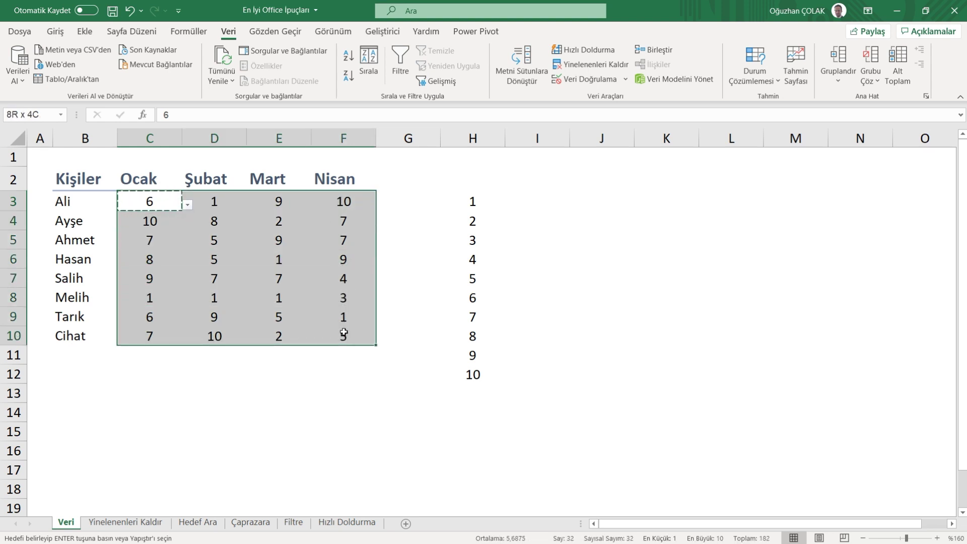
key(ctrl+v)
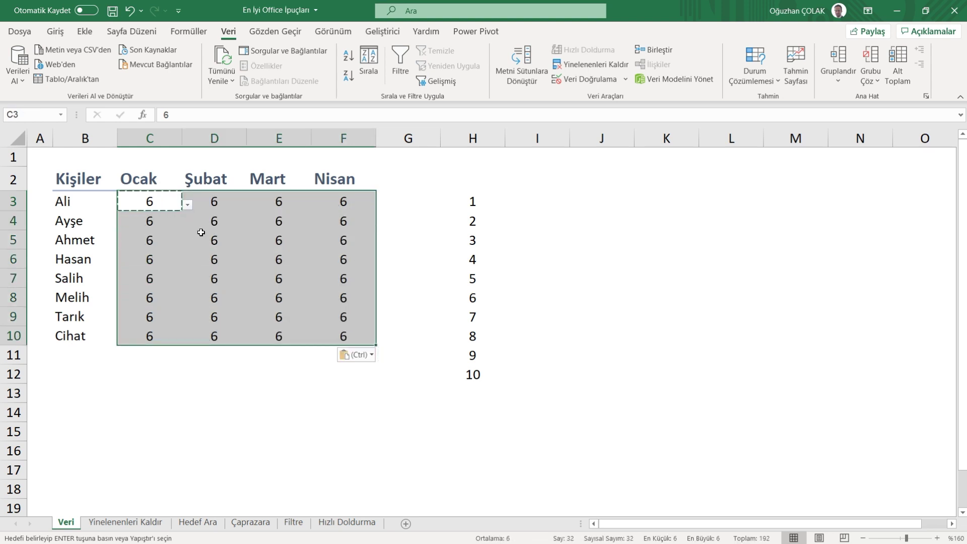
Choose 7 from the drop-down lists in D4, E4 and C8.
click(201, 221)
click(252, 224)
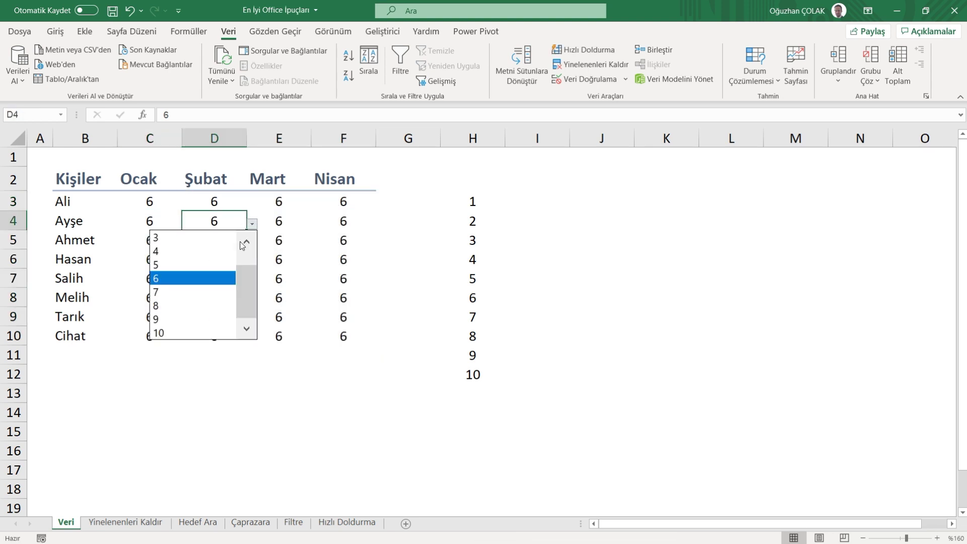
click(203, 291)
click(282, 220)
click(316, 223)
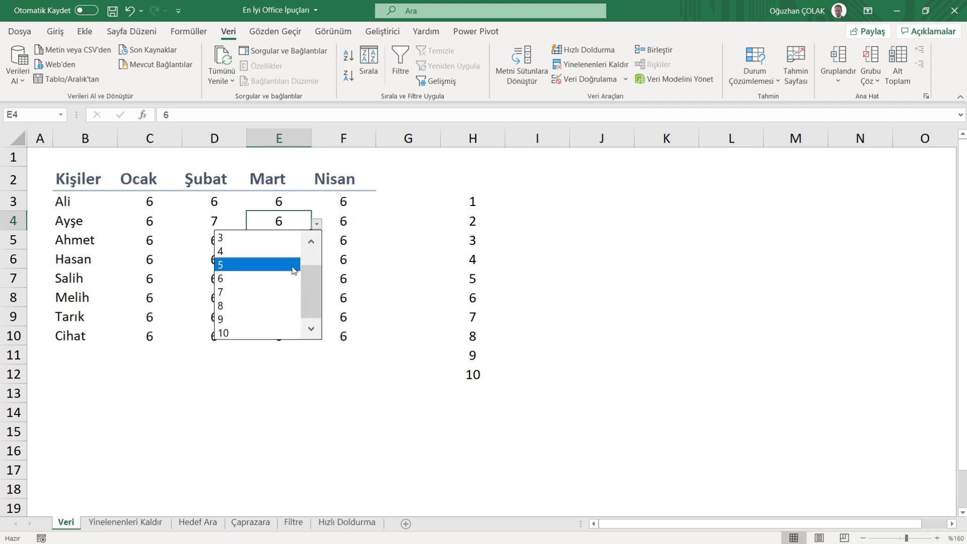
click(266, 292)
click(161, 298)
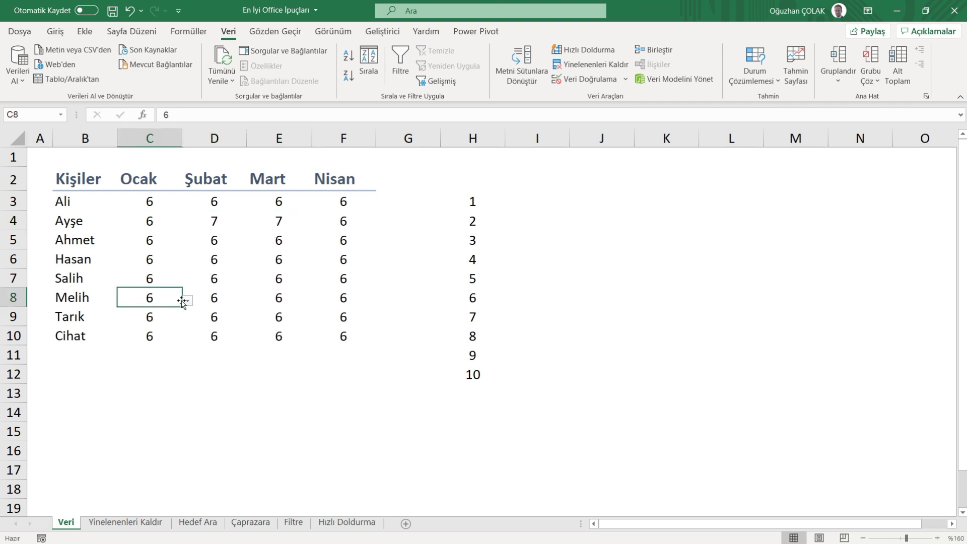
click(187, 302)
click(129, 366)
Manually widen columns C–F, column B, and the Ocak and Mart columns.
drag(150, 138, 343, 138)
drag(182, 138, 204, 138)
click(87, 148)
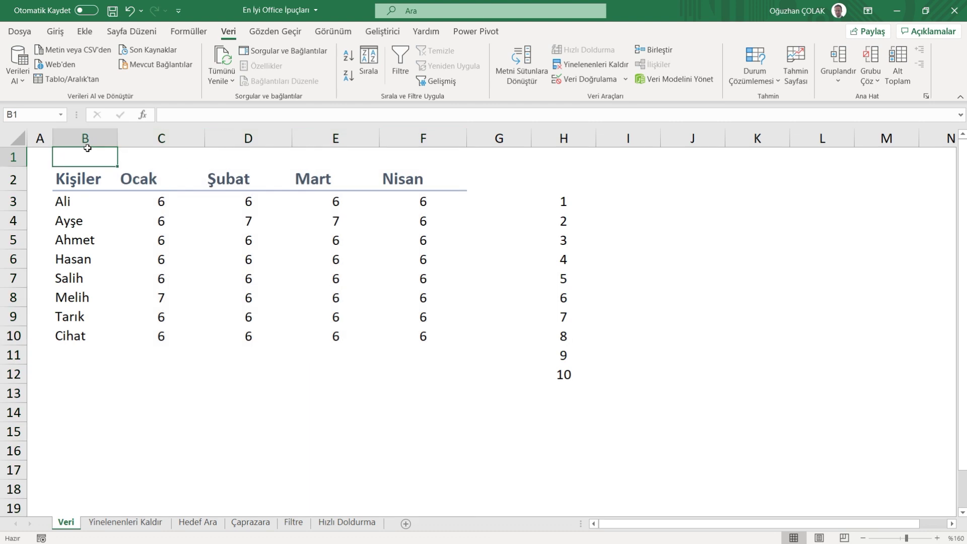
drag(86, 138, 115, 141)
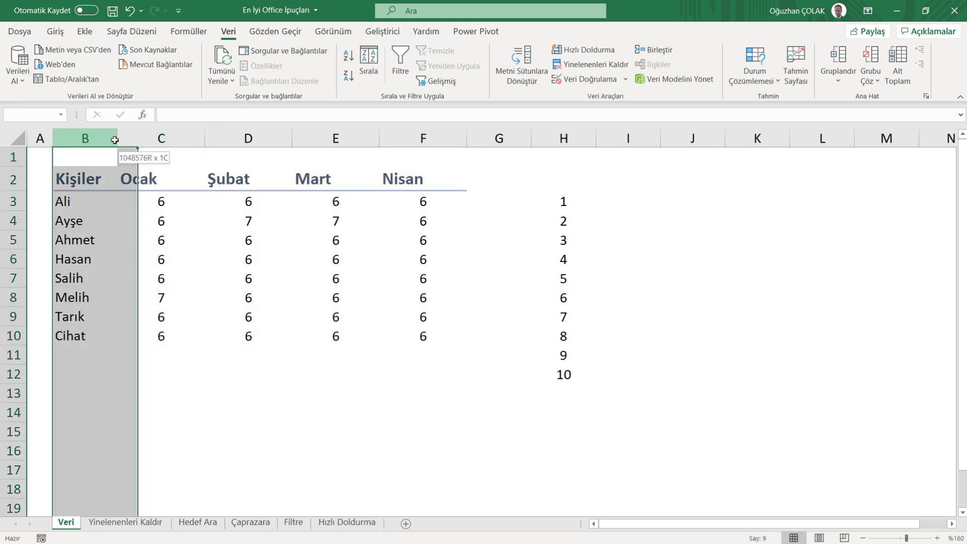
drag(117, 139, 185, 138)
click(247, 134)
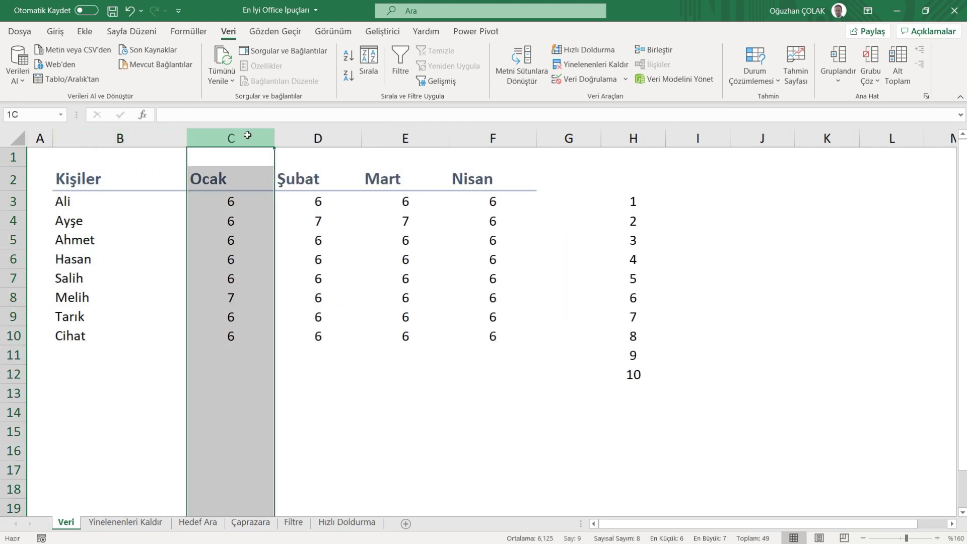
drag(274, 138, 337, 138)
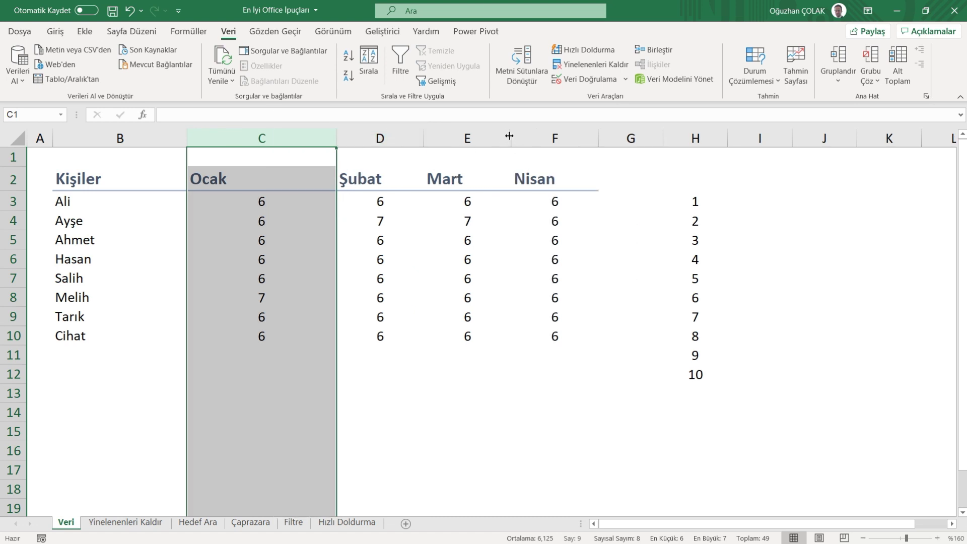
click(380, 138)
click(467, 138)
drag(510, 138, 526, 138)
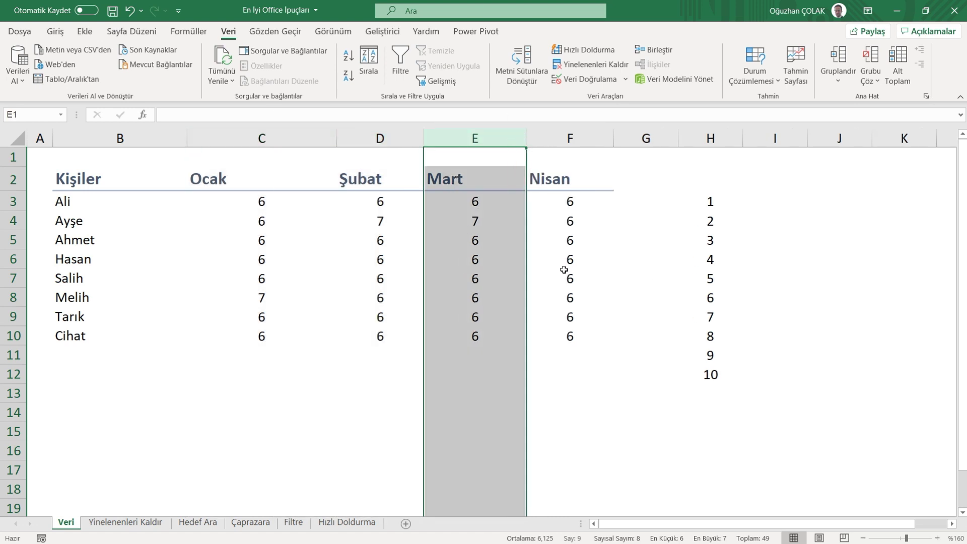
click(103, 155)
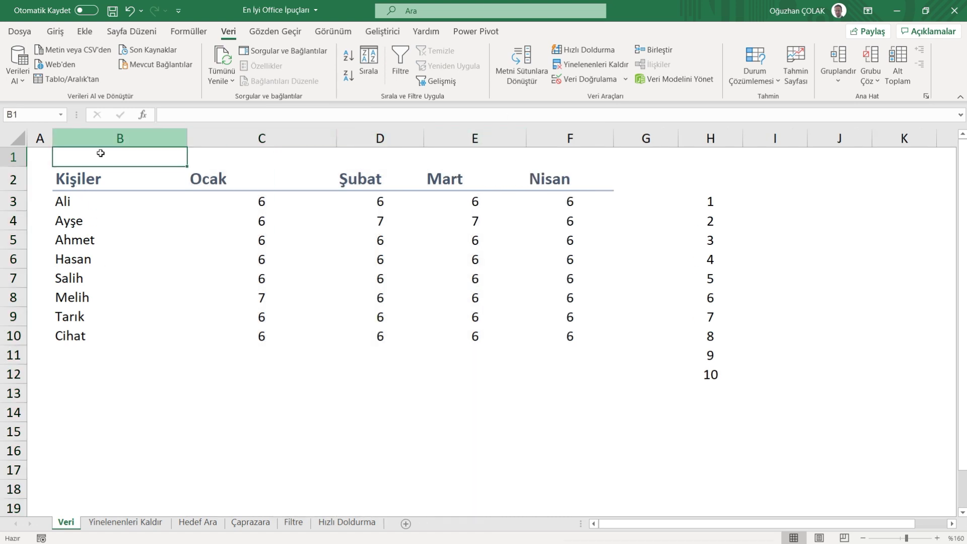
click(93, 188)
click(90, 202)
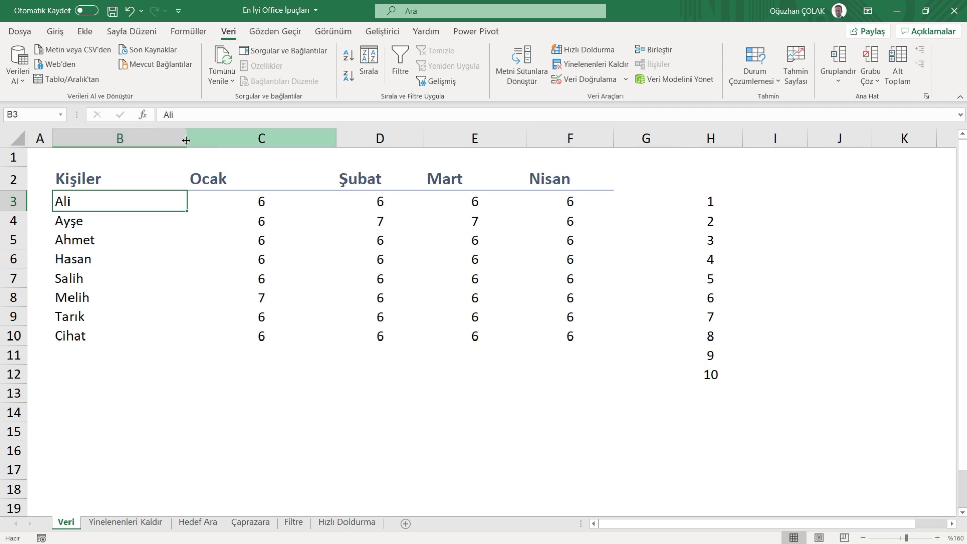
Autofit column B and the Ocak–Nisan columns individually, then undo those width changes.
double_click(186, 137)
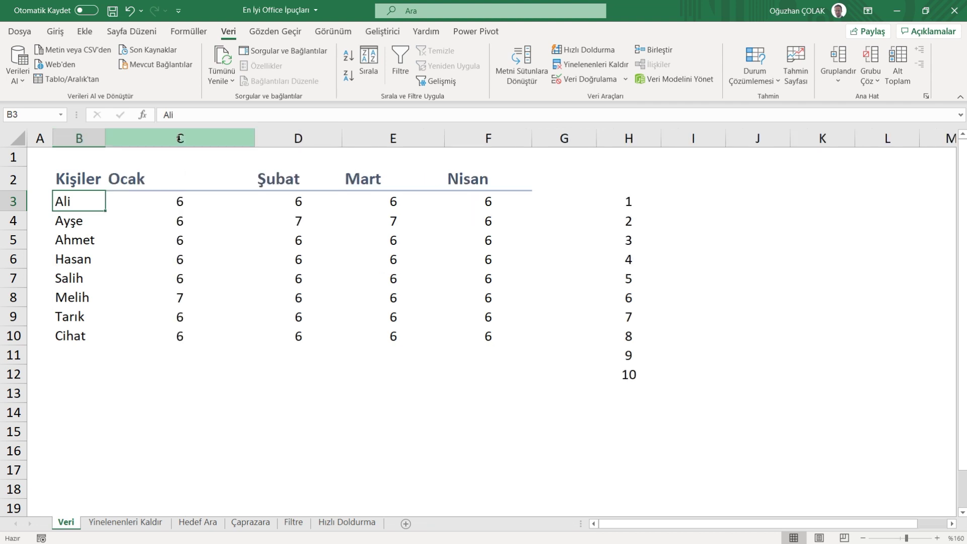
double_click(254, 138)
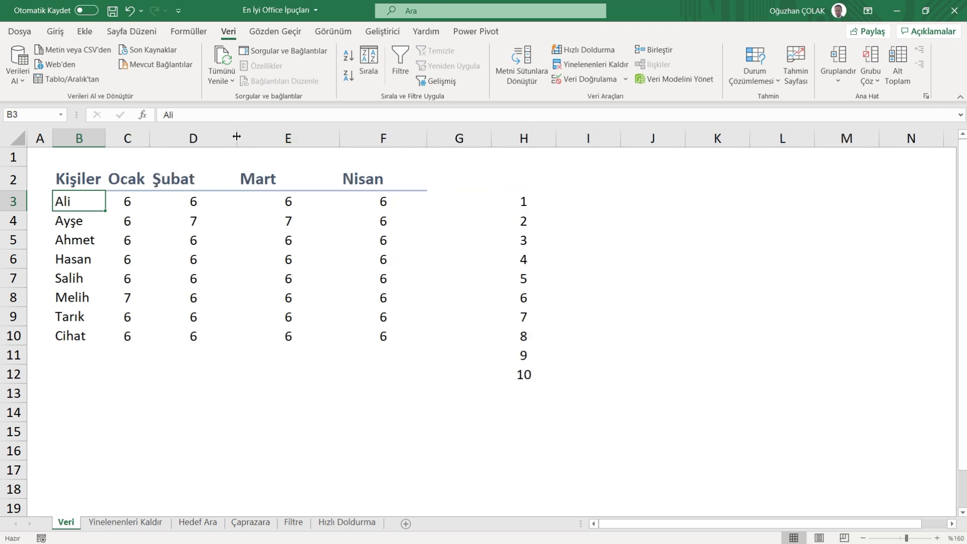
double_click(236, 137)
double_click(303, 136)
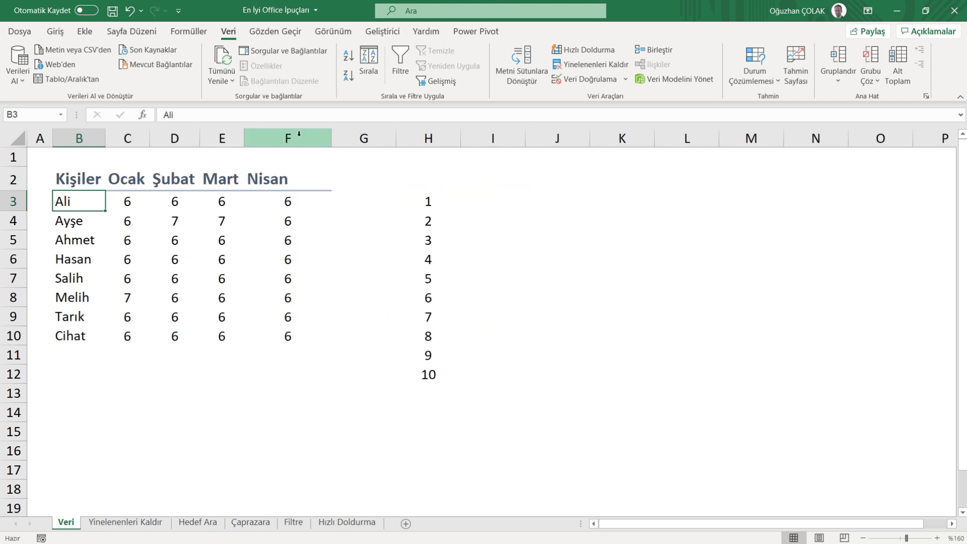
double_click(331, 138)
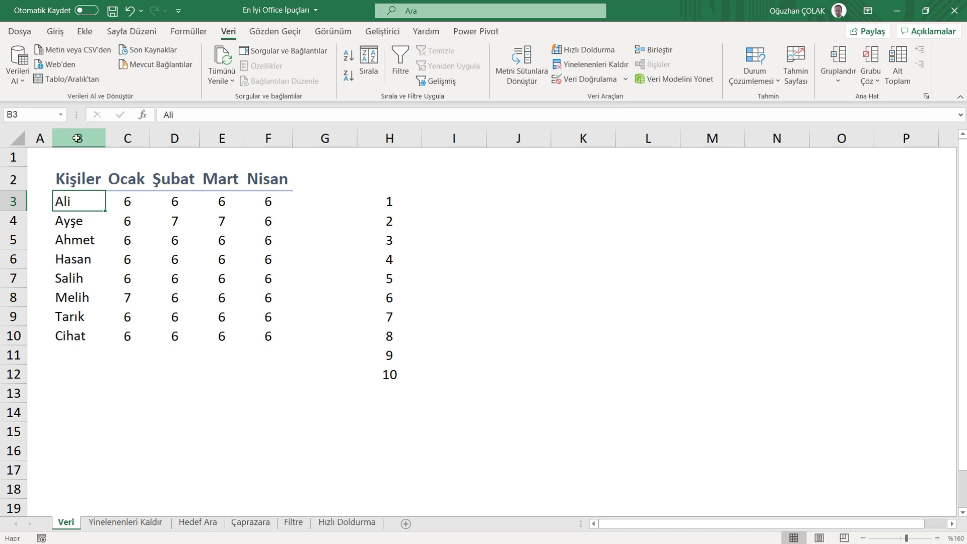
drag(78, 137, 129, 138)
click(129, 10)
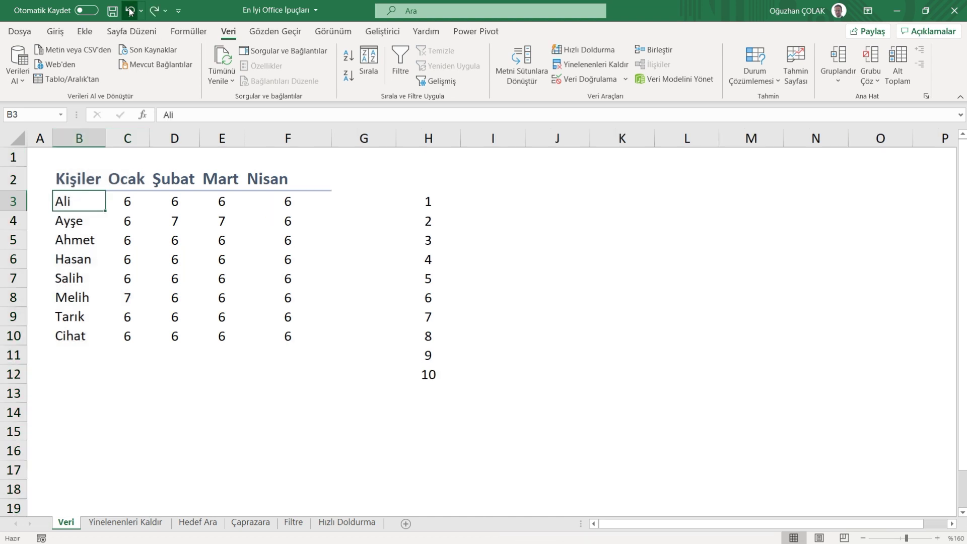
click(130, 9)
click(130, 9)
click(129, 10)
click(129, 10)
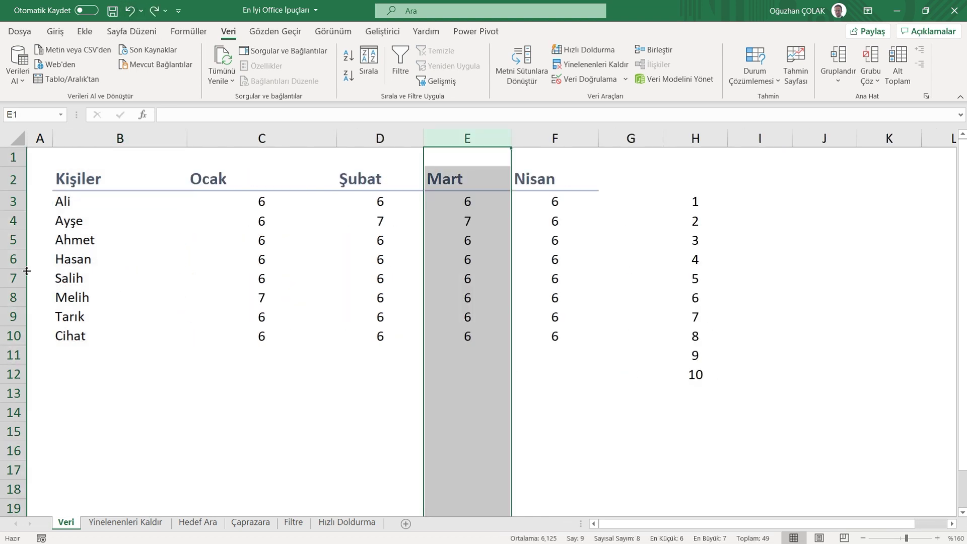
Select the whole sheet and autofit every column to its contents.
click(17, 140)
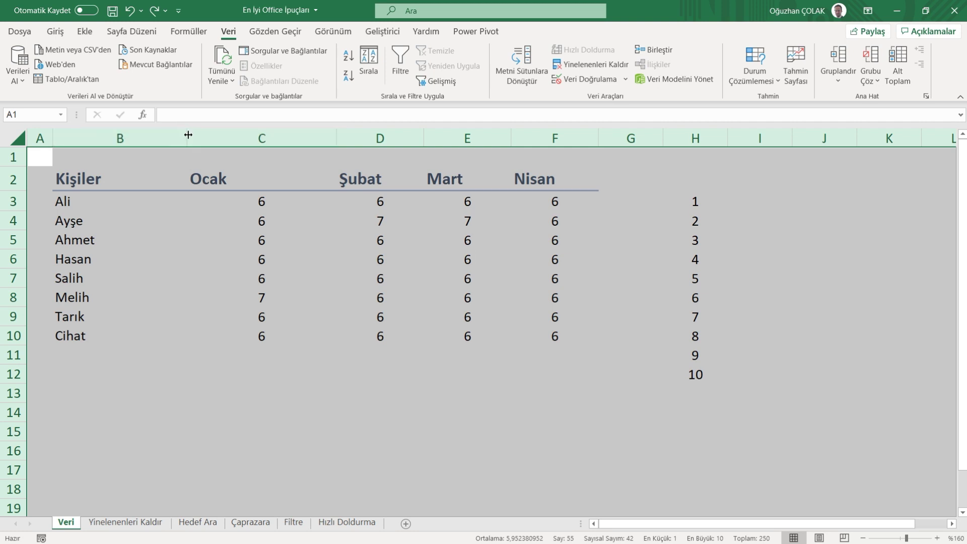
double_click(187, 138)
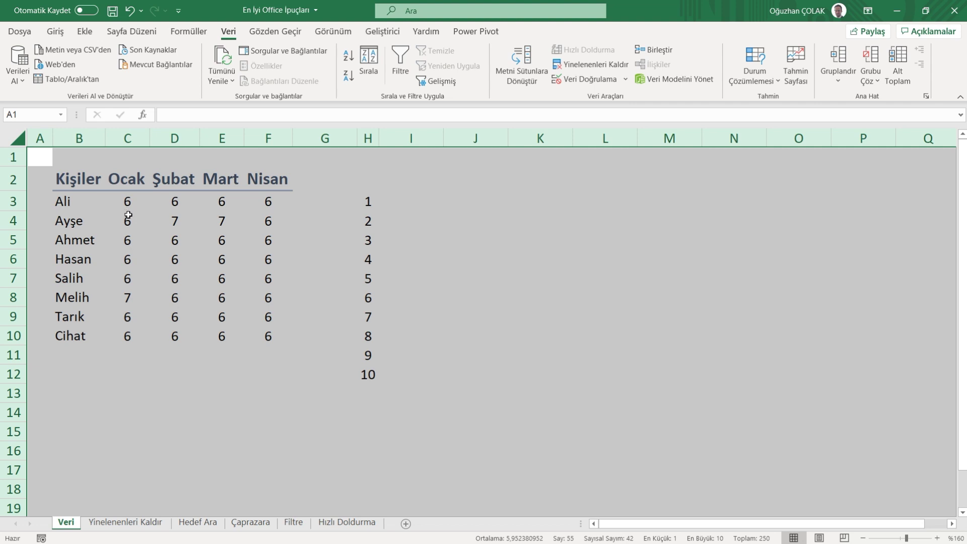
click(161, 219)
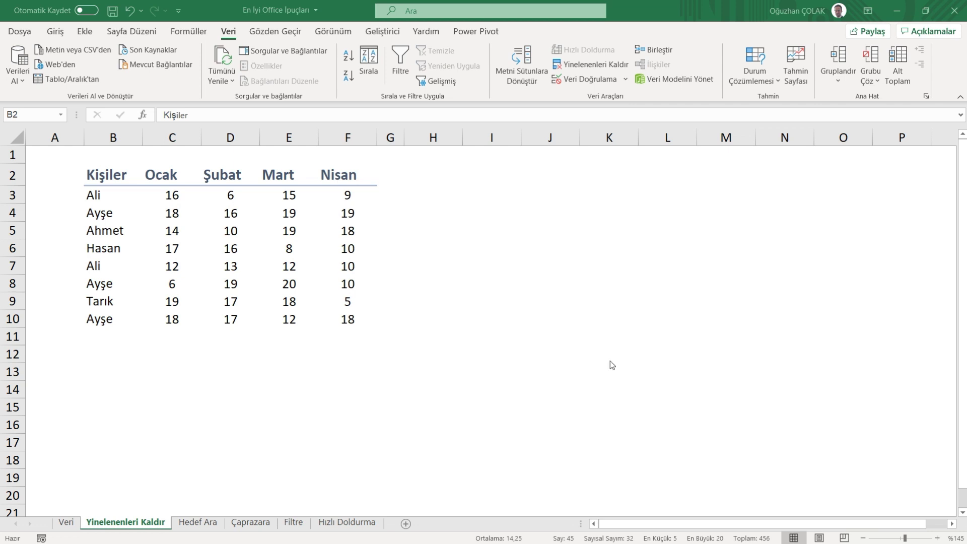
key(ctrl+a)
Copy the Kişiler table and Paste Special it transposed at H2, people across, months down.
mouse_move(98, 175)
mouse_down()
mouse_move(323, 246)
mouse_move(335, 324)
mouse_up()
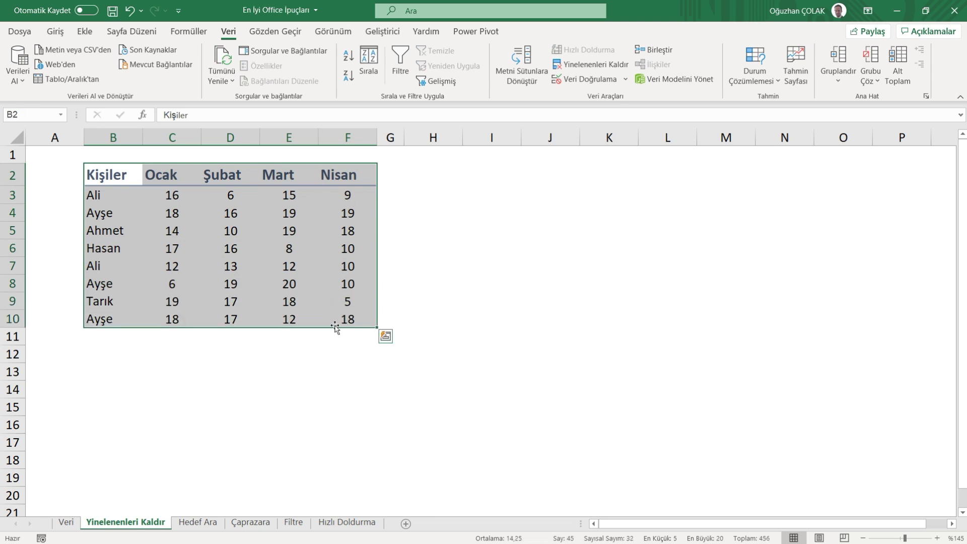
key(ctrl+c)
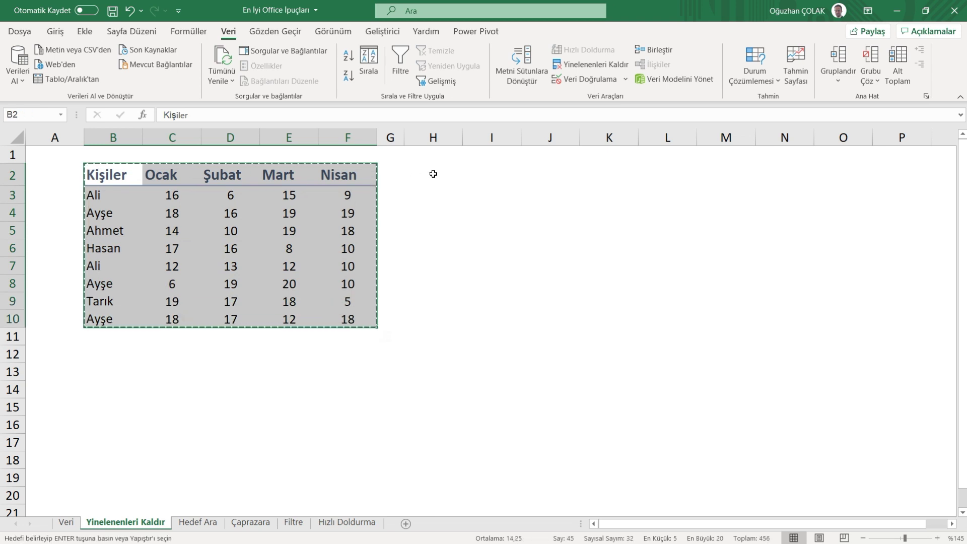
click(433, 174)
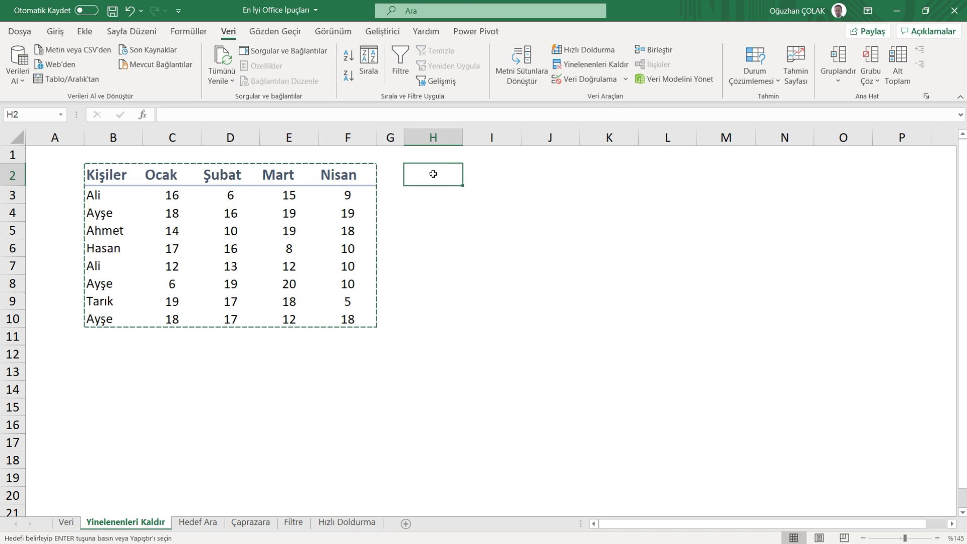
right_click(433, 174)
click(471, 256)
drag(468, 158, 530, 244)
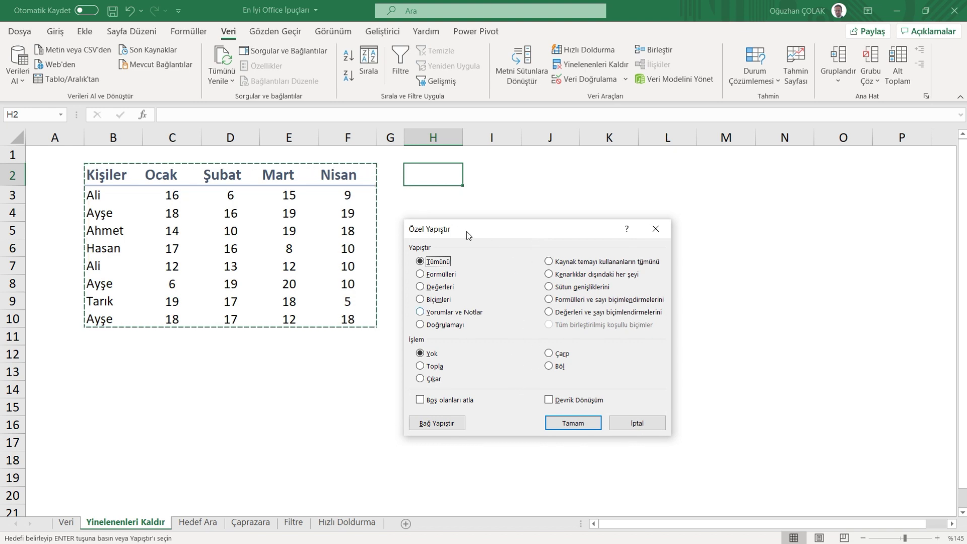
click(552, 401)
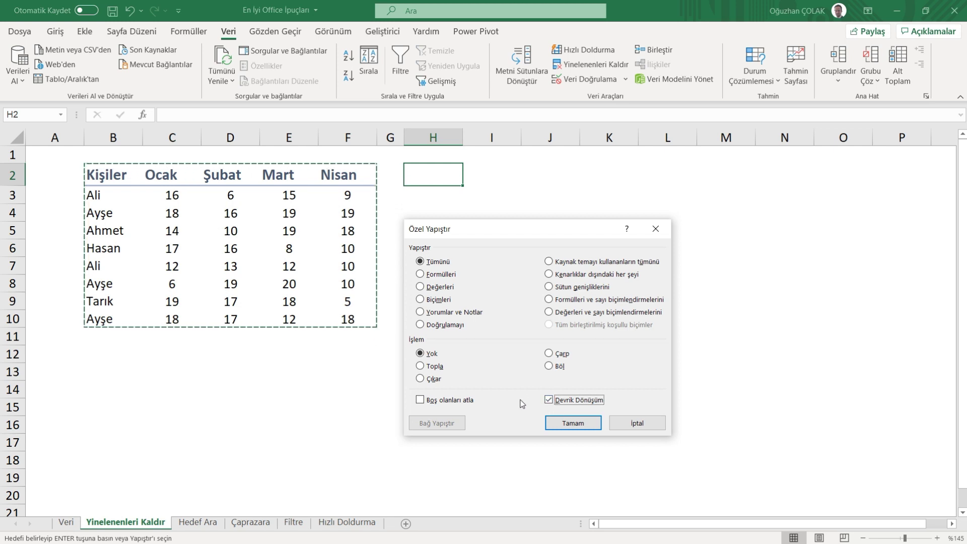
click(576, 424)
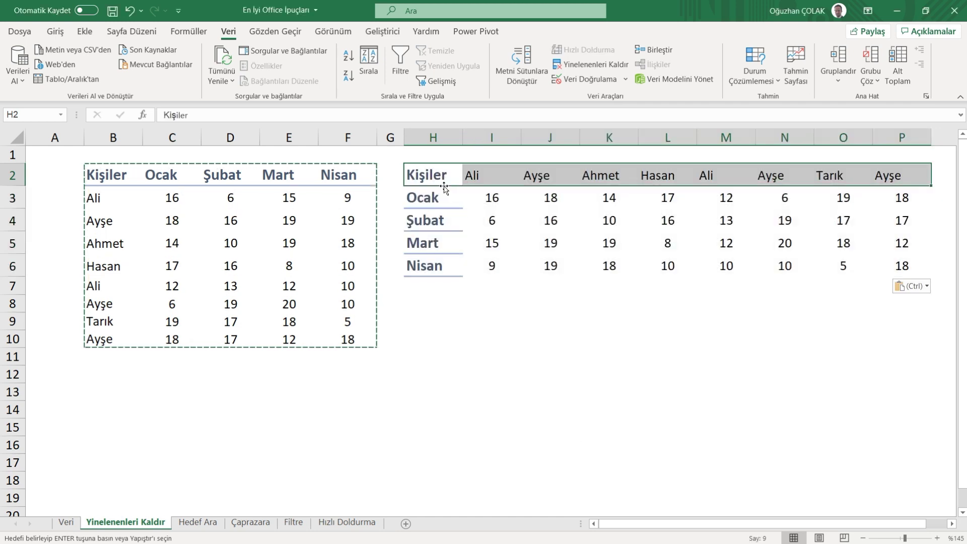
drag(440, 179, 887, 181)
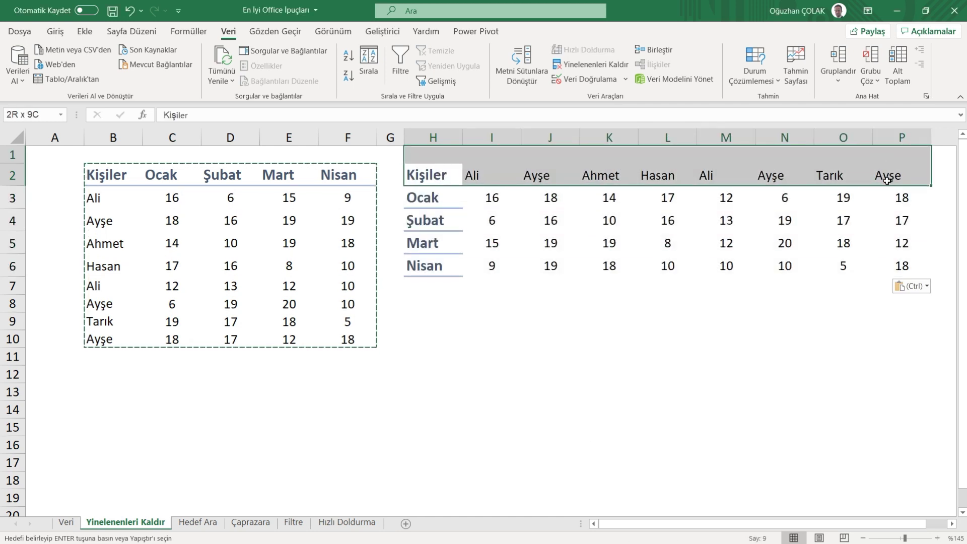
drag(428, 198, 430, 266)
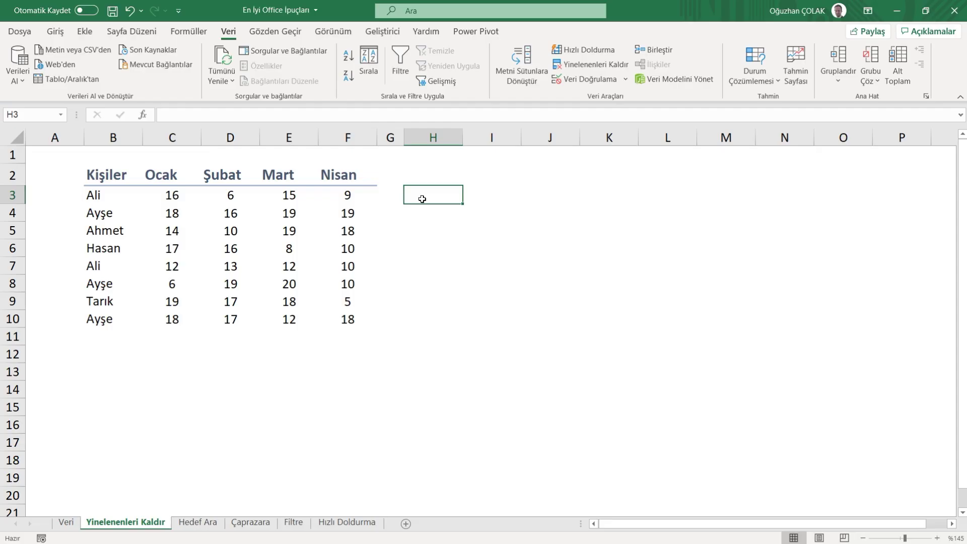
click(428, 176)
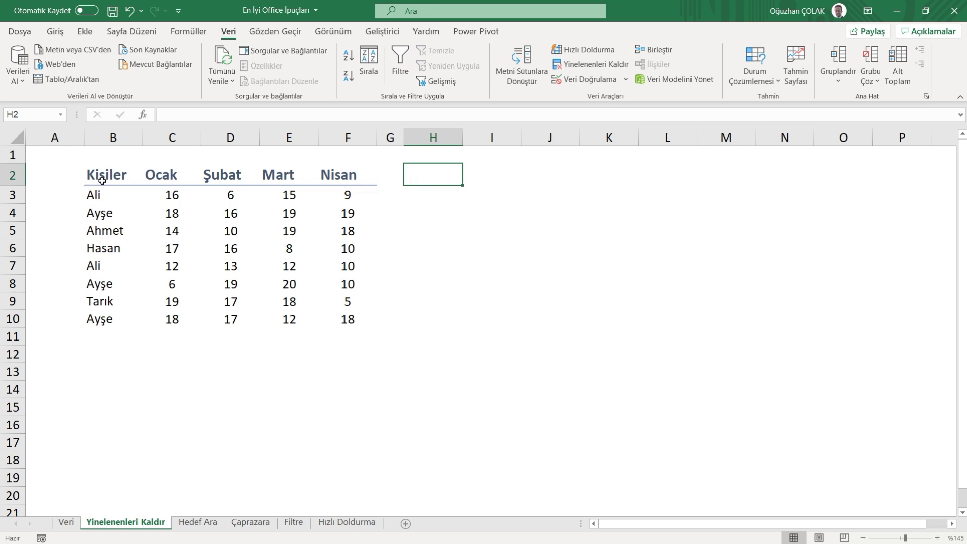
Copy the Kişiler table B2:F10 and paste it at H2.
drag(103, 170, 254, 162)
key(ctrl+a)
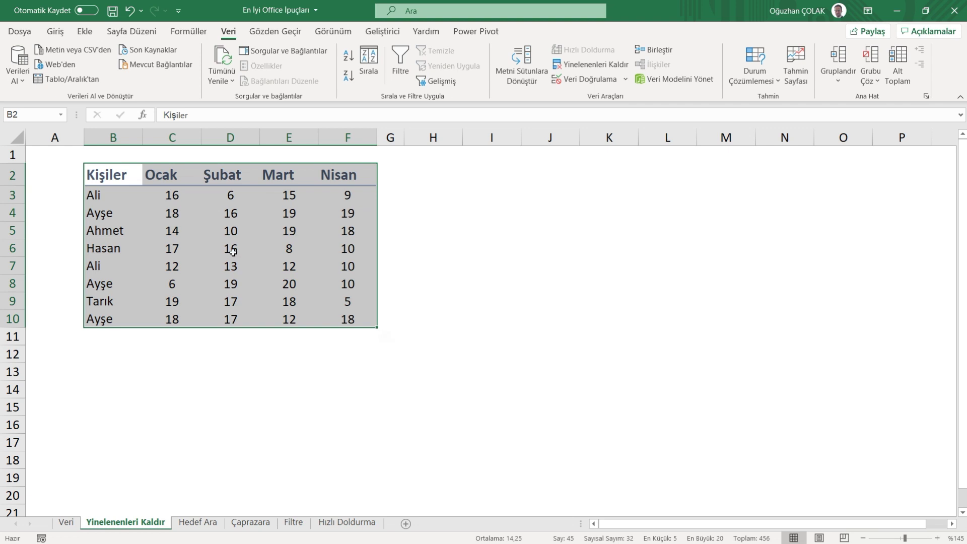
key(ctrl+c)
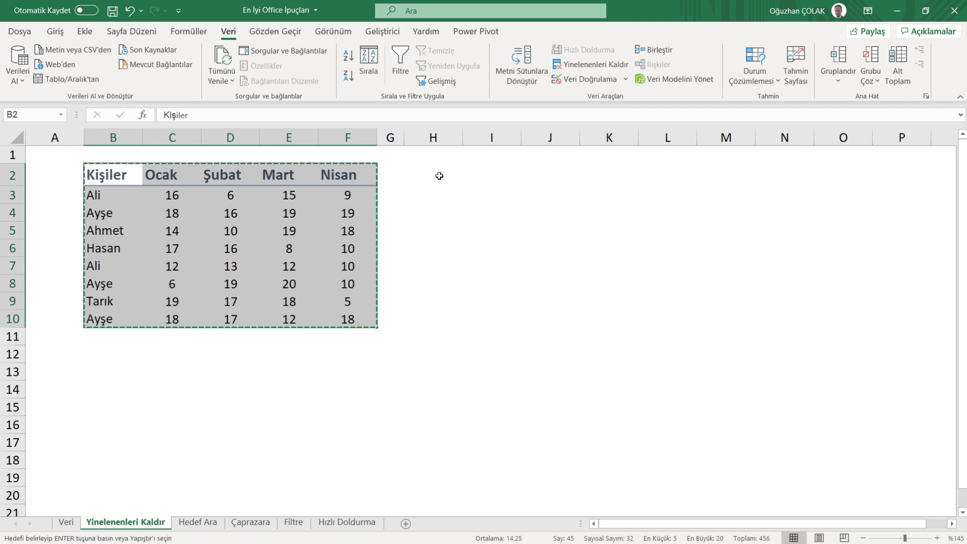
click(437, 174)
key(ctrl+v)
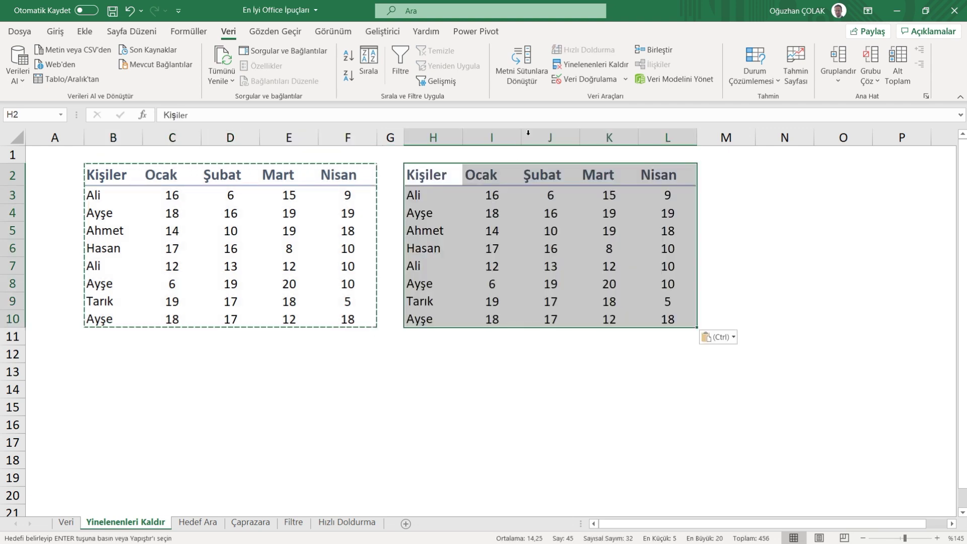
Remove duplicates from the copied table, matching on the Kişiler column only.
click(581, 65)
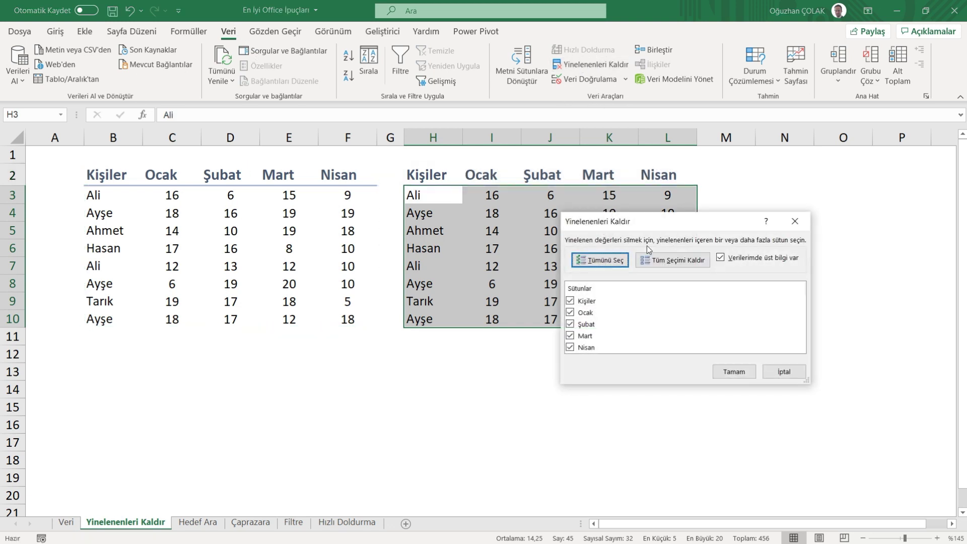
drag(650, 229, 205, 240)
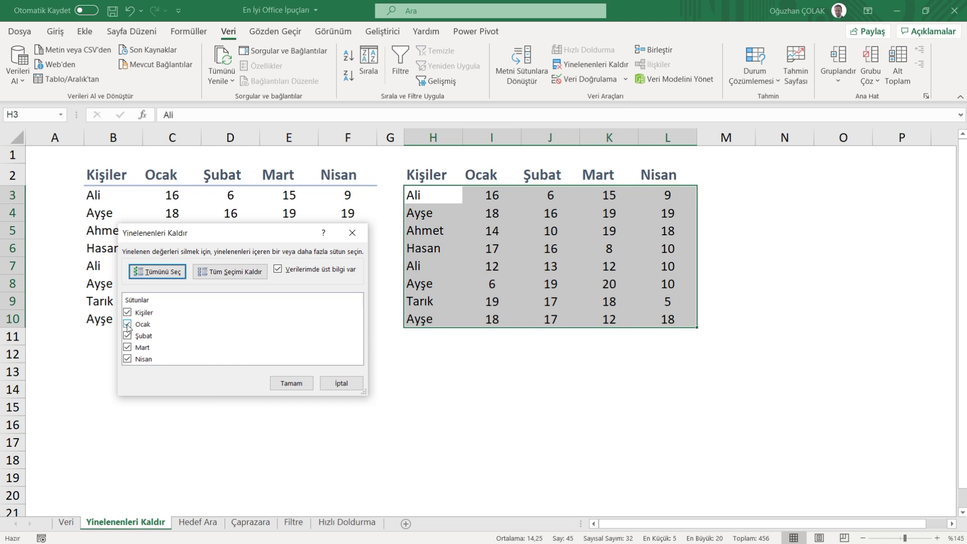
click(214, 272)
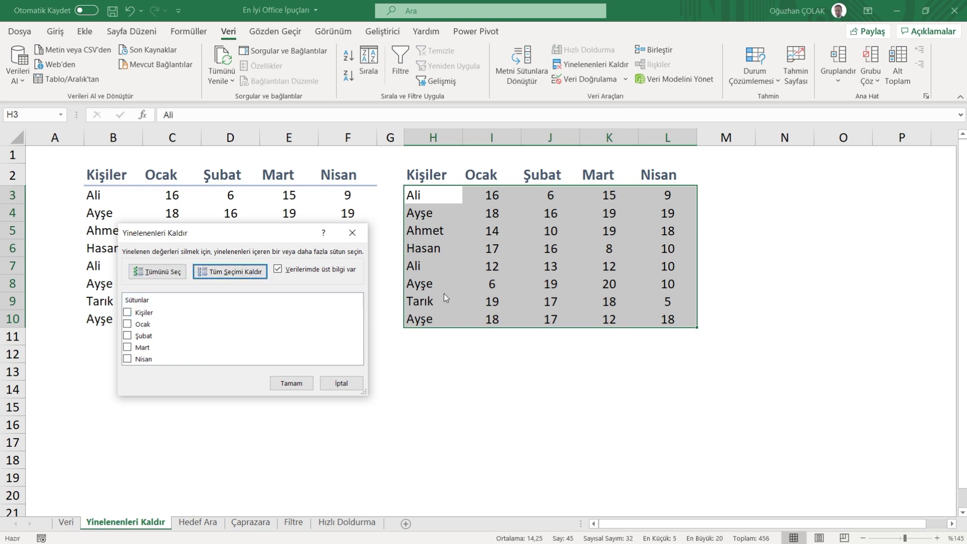
click(128, 312)
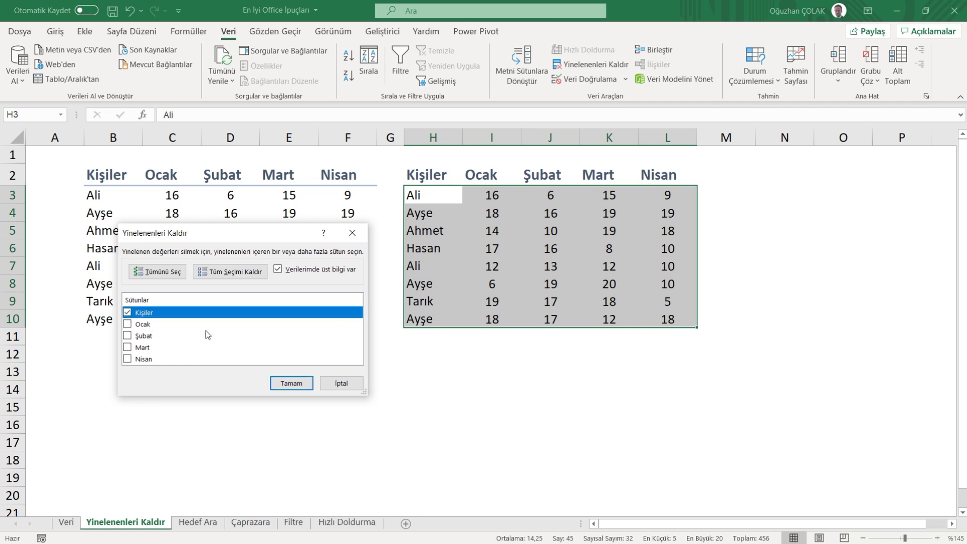
click(289, 383)
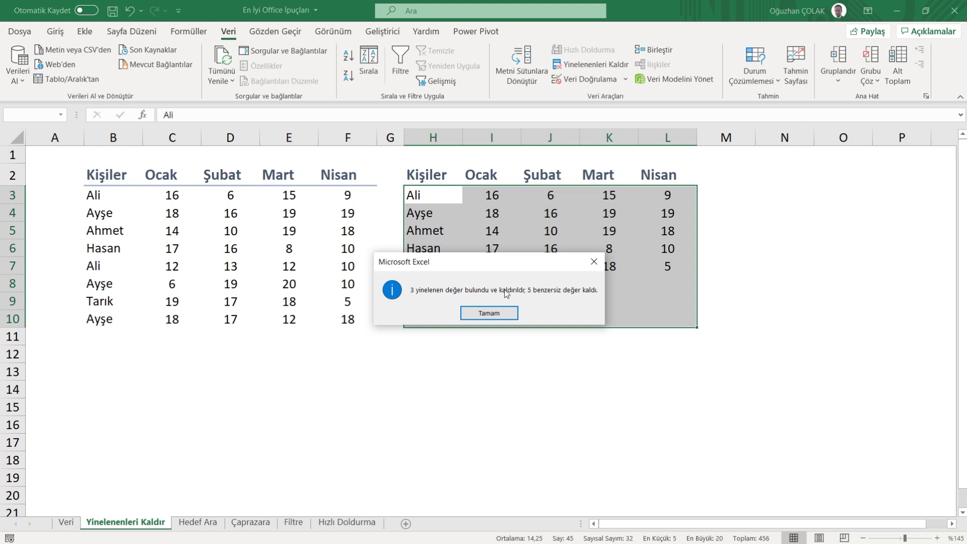
click(498, 314)
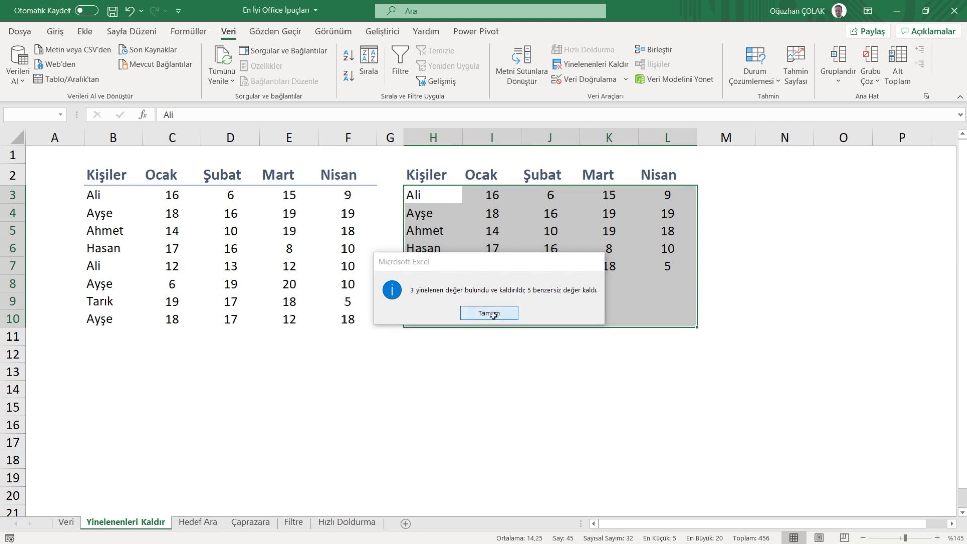
click(490, 286)
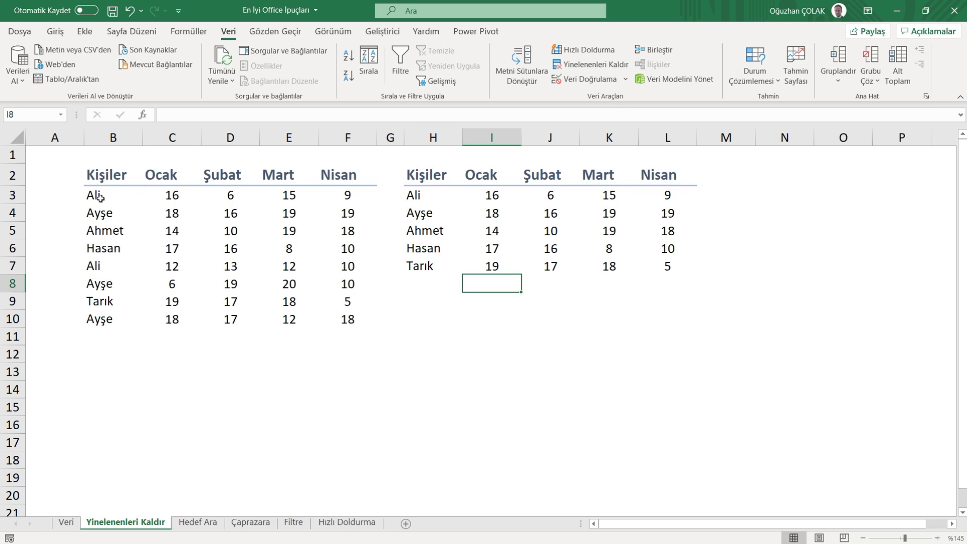
Compare the repeated Ali and Ayşe entries in the original table with the deduplicated copy.
click(100, 197)
ctrl+click(102, 267)
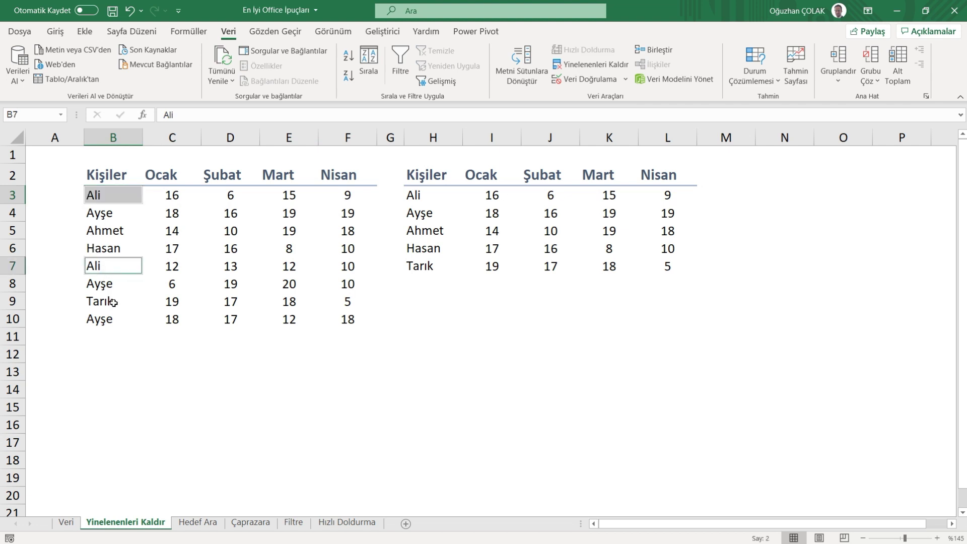
click(99, 214)
ctrl+click(108, 286)
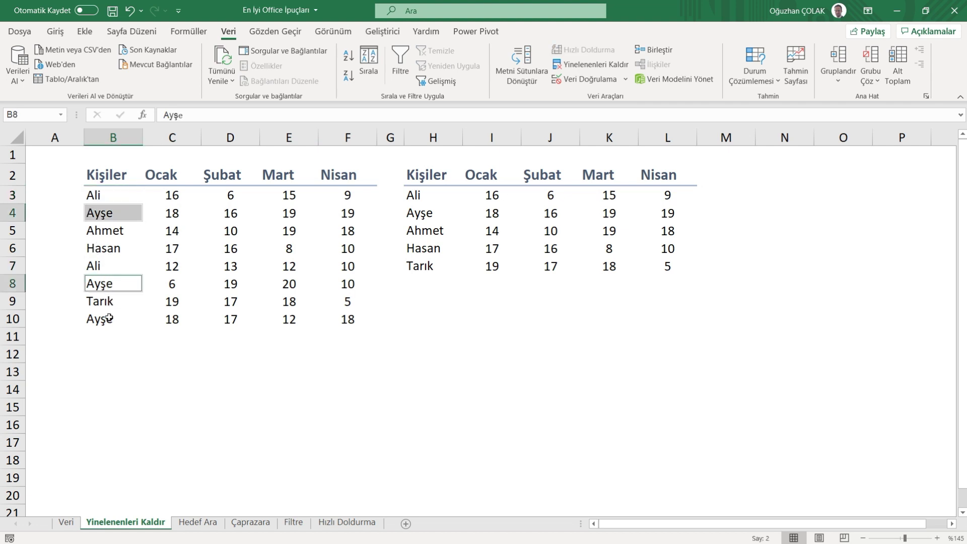
ctrl+click(108, 318)
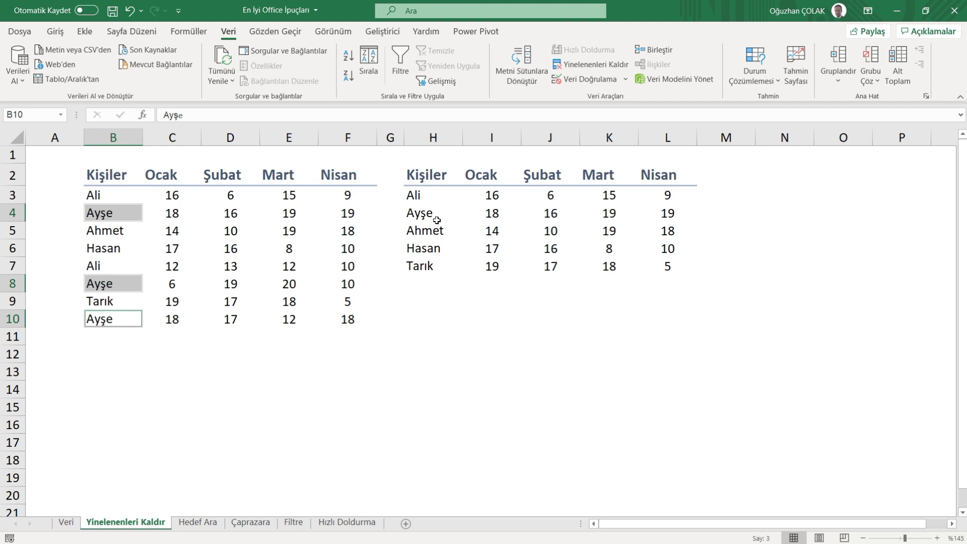
mouse_move(416, 176)
mouse_down()
mouse_move(678, 252)
mouse_move(670, 274)
mouse_up()
click(555, 295)
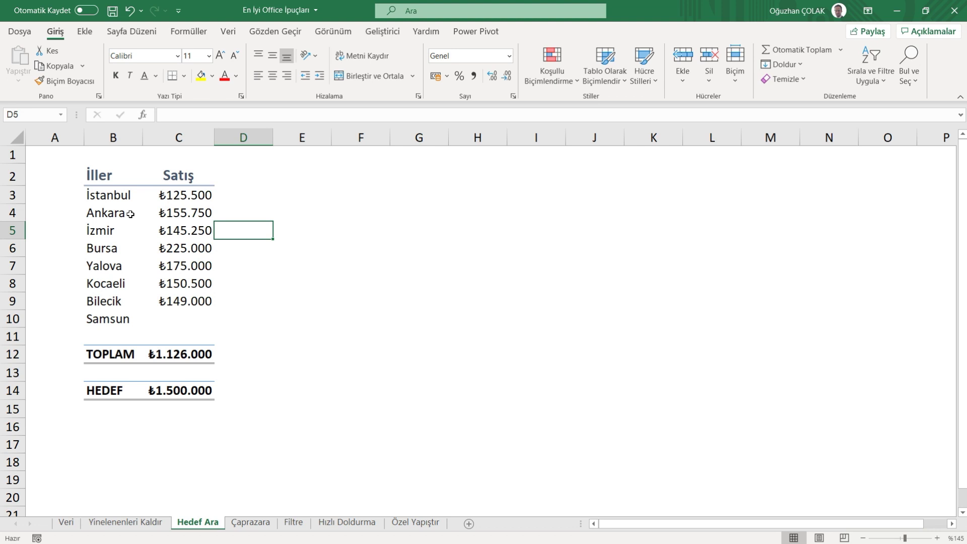
Review the city sales list, the TOPLAM formula in C12 and Samsun's empty C10, then open What-If Analysis.
click(109, 174)
click(158, 168)
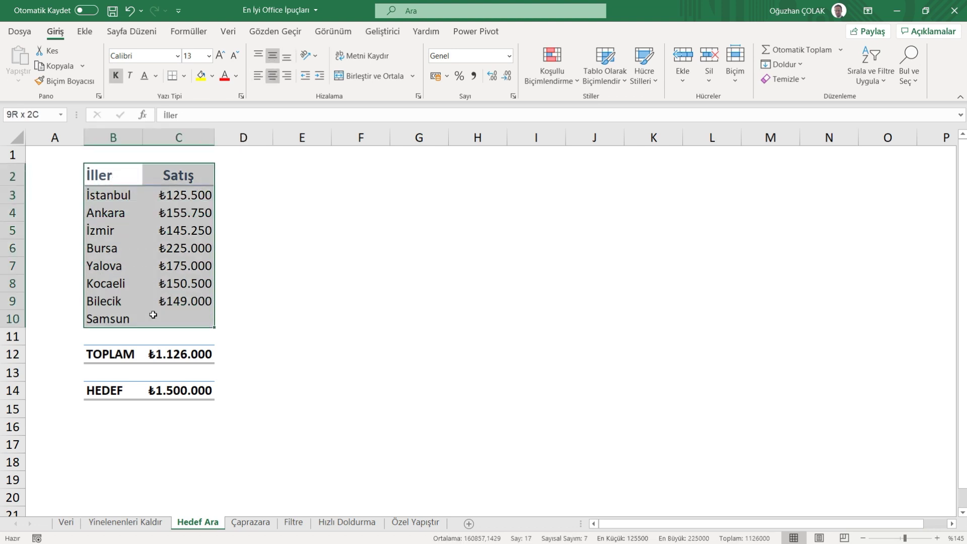
drag(109, 175, 151, 316)
click(160, 354)
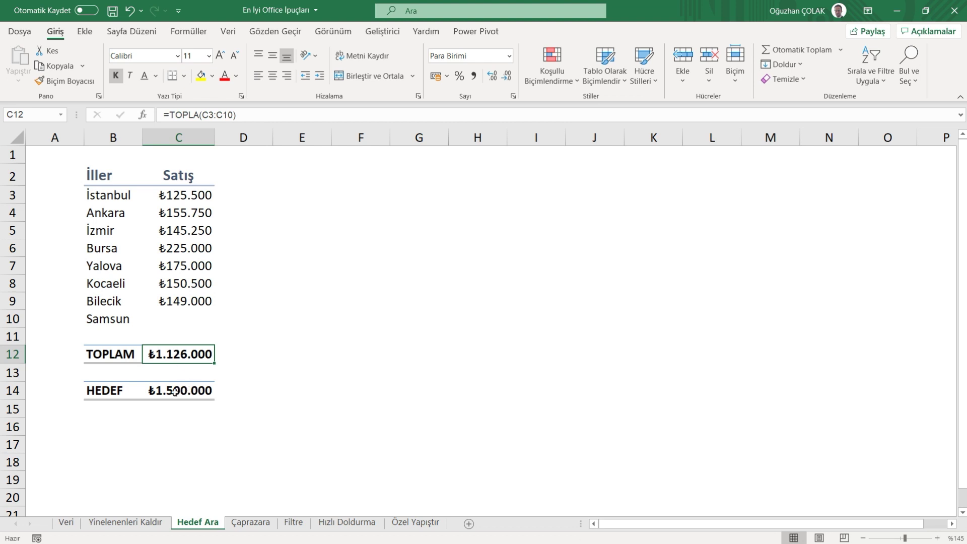
click(183, 318)
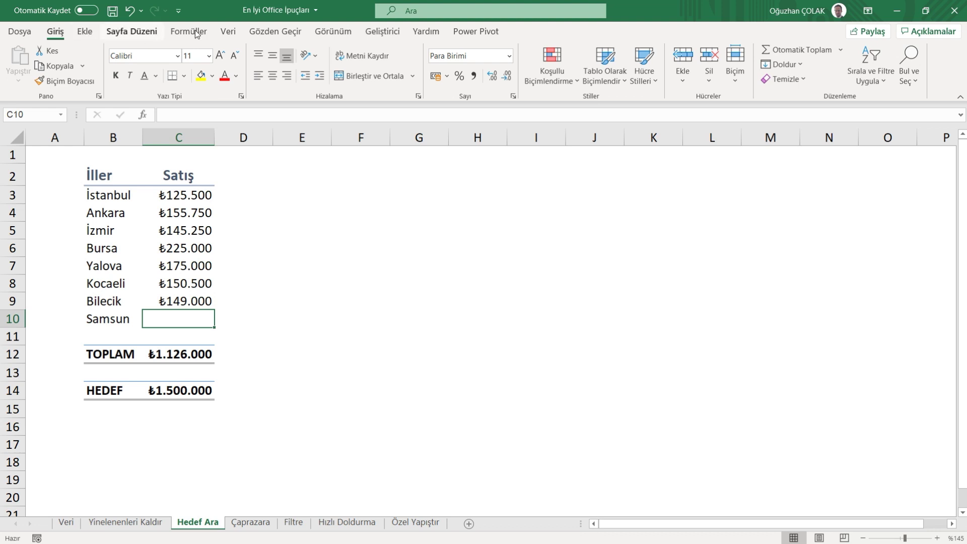
click(229, 32)
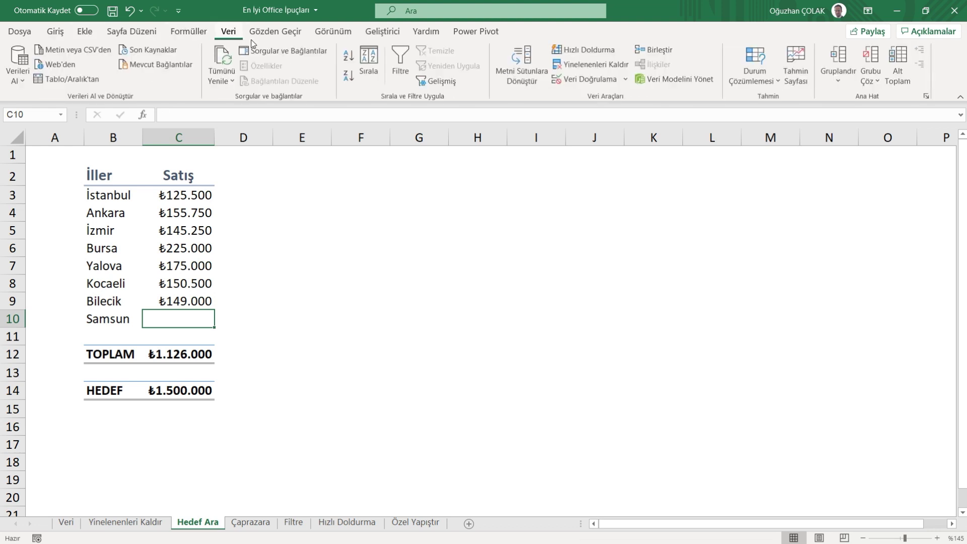
click(766, 85)
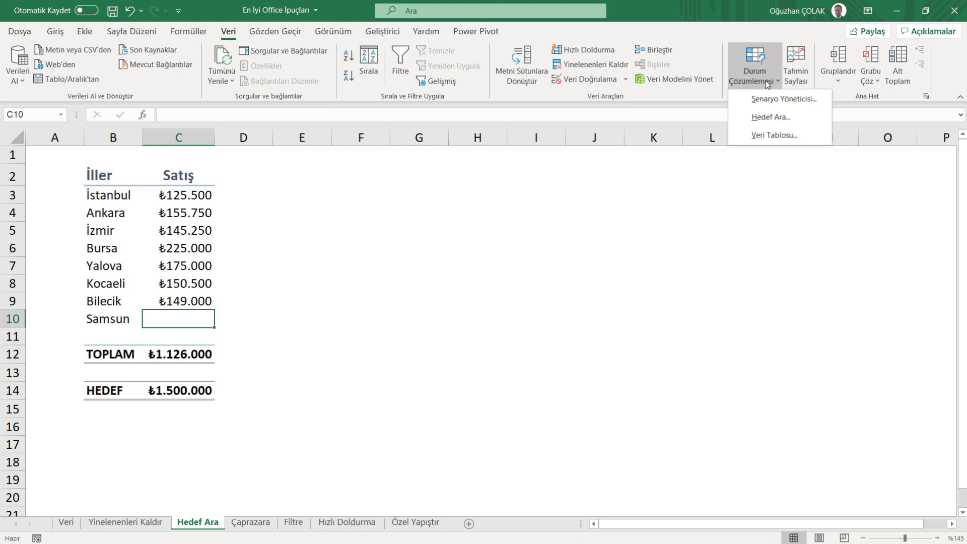
Goal Seek C12 to 1500000 by changing Samsun's C10, which becomes ₺374.000.
click(764, 121)
drag(638, 270, 308, 212)
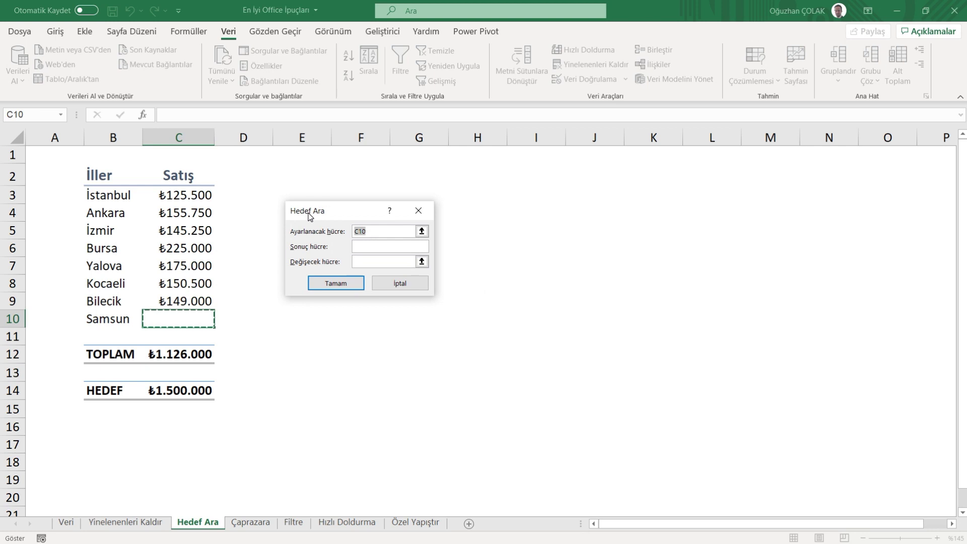
key(BackSpace)
click(180, 354)
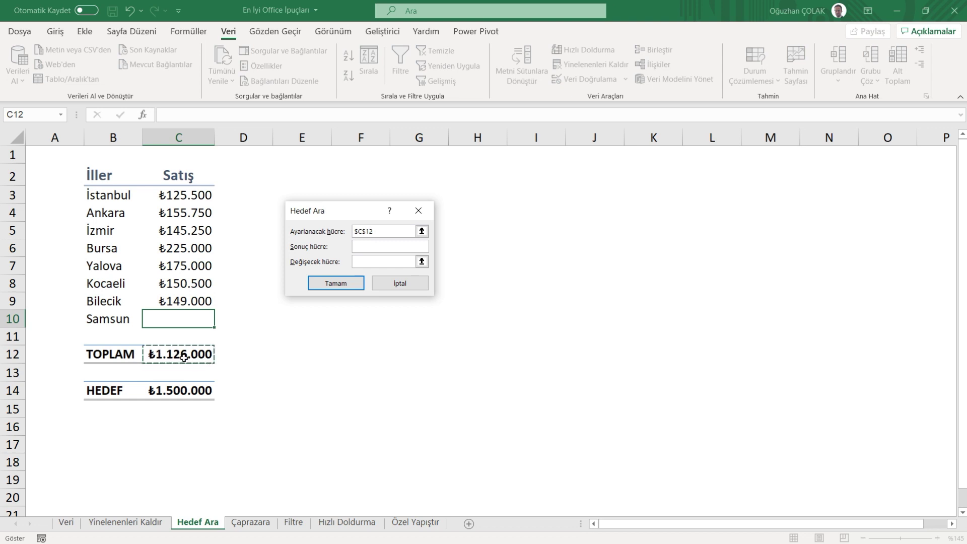
click(365, 243)
text(1500000)
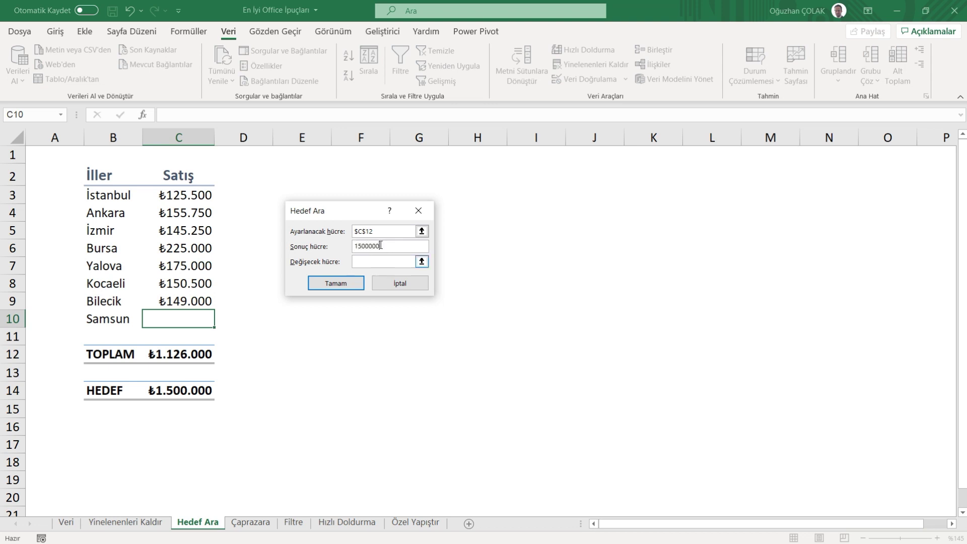
click(378, 258)
click(374, 258)
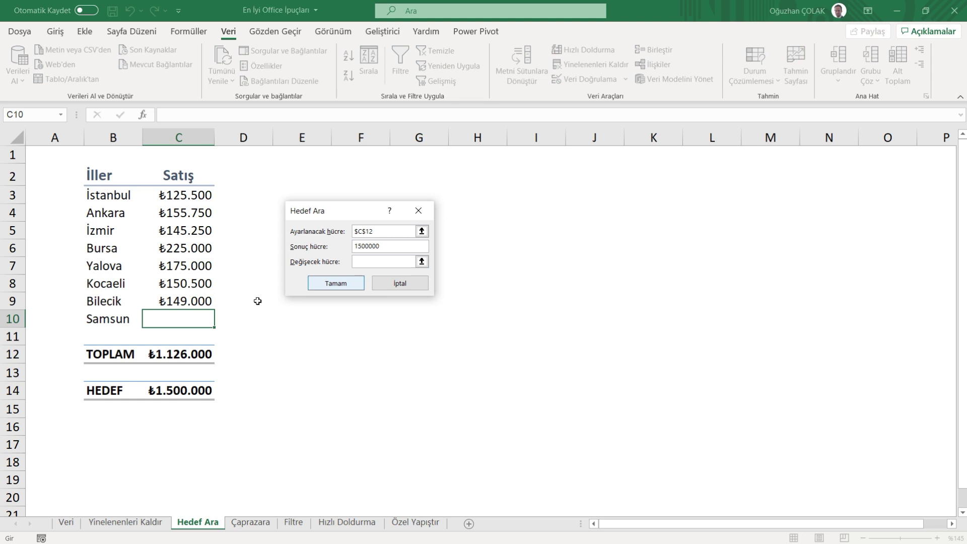
click(182, 317)
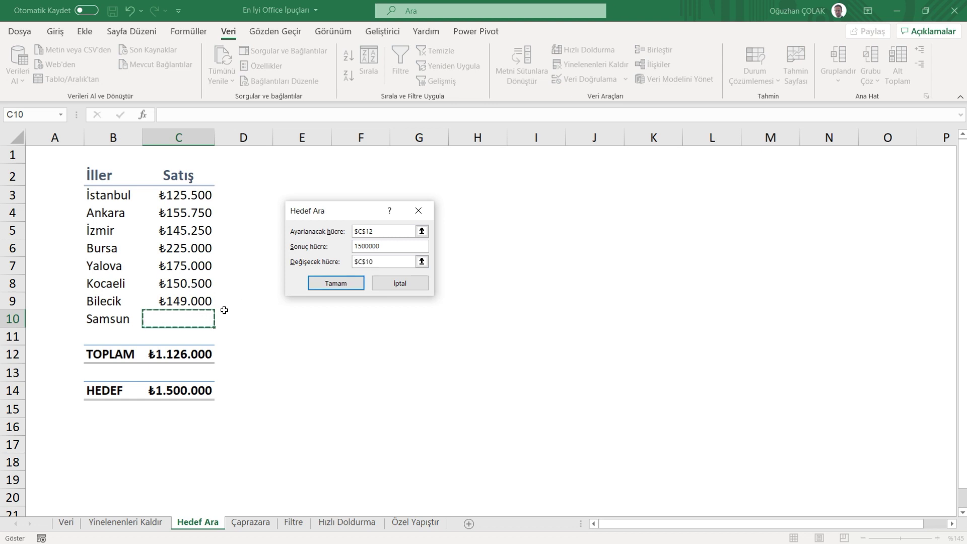
click(336, 283)
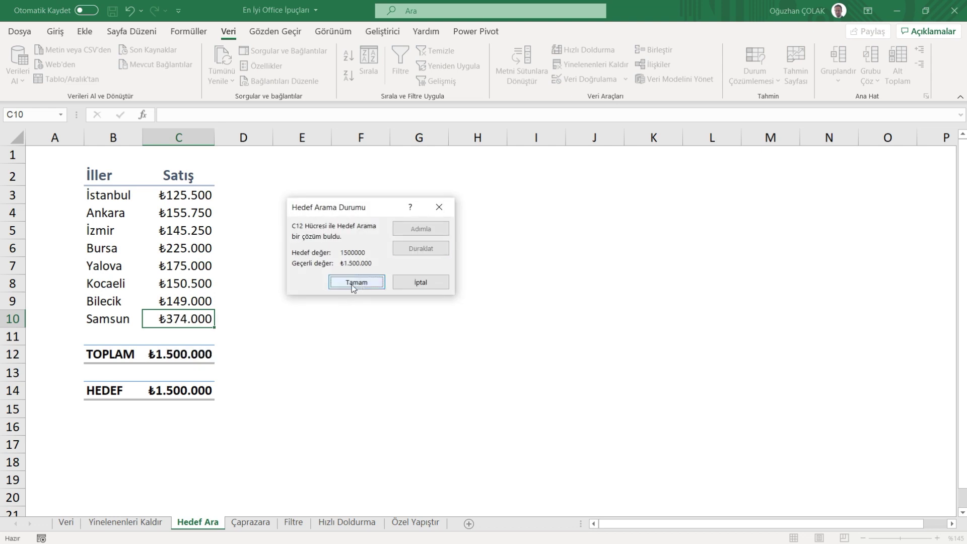
click(352, 283)
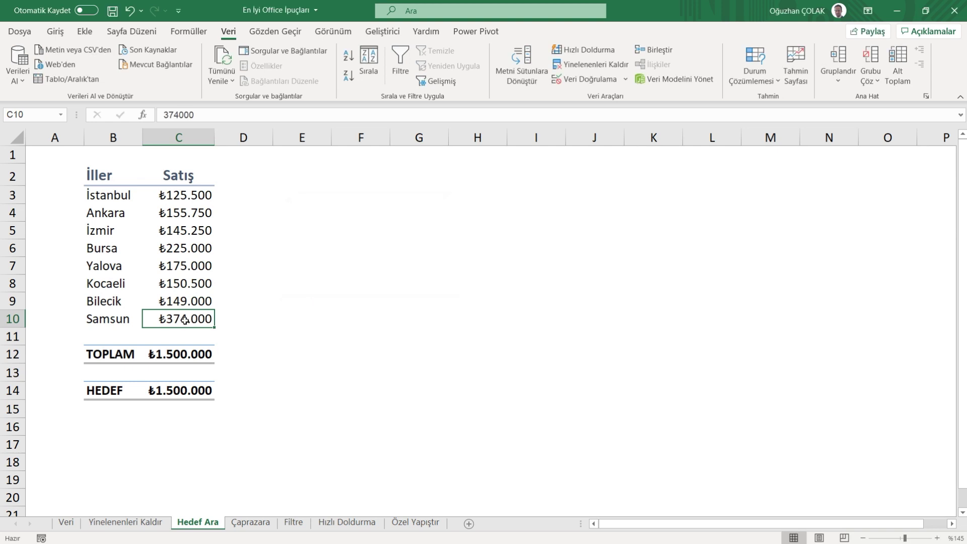
click(183, 354)
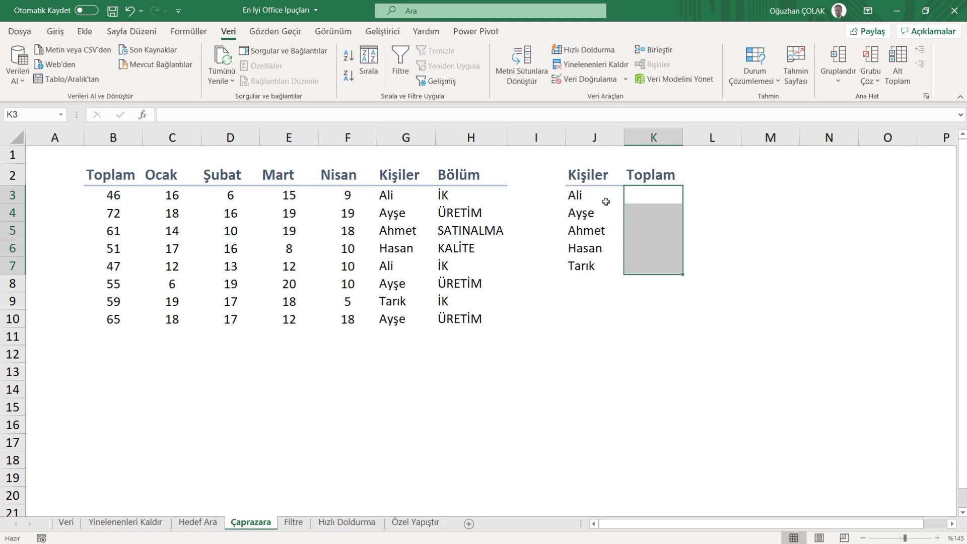
Select K3, Ali's empty Toplam cell in the lookup list.
click(661, 202)
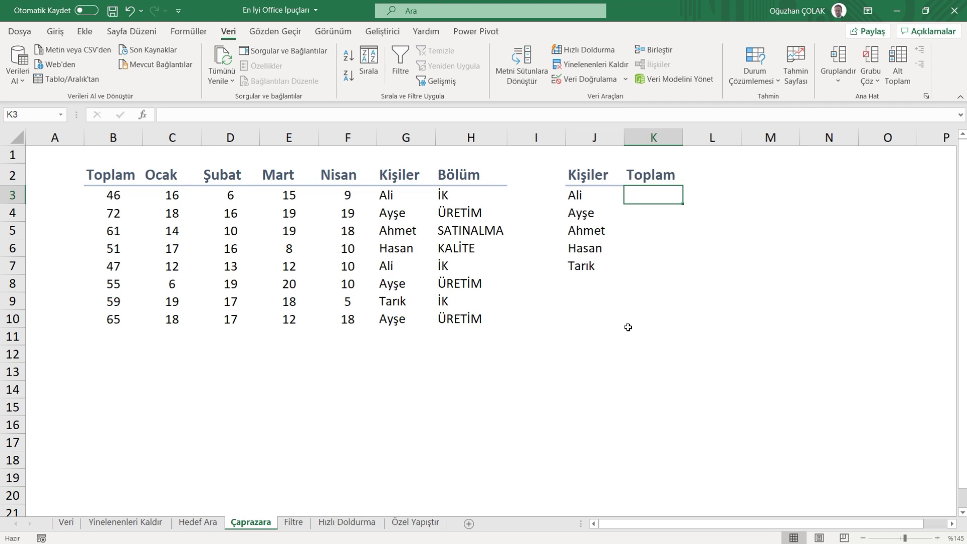
Start K3 as =ÇAPRAZARA(J3;$G$3:$G$10; to look up Ali among the Kişiler names.
text(=)
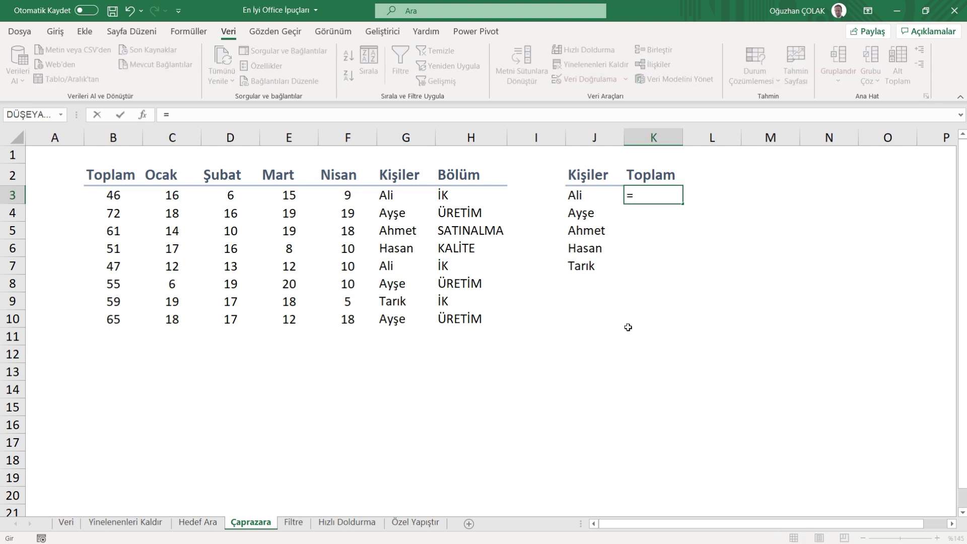
text(çapraza)
key(Tab)
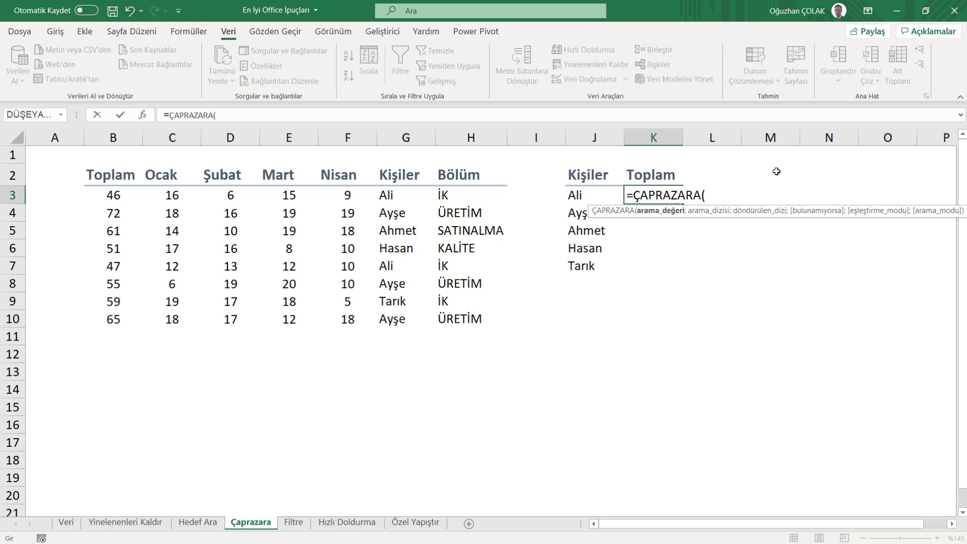
click(602, 194)
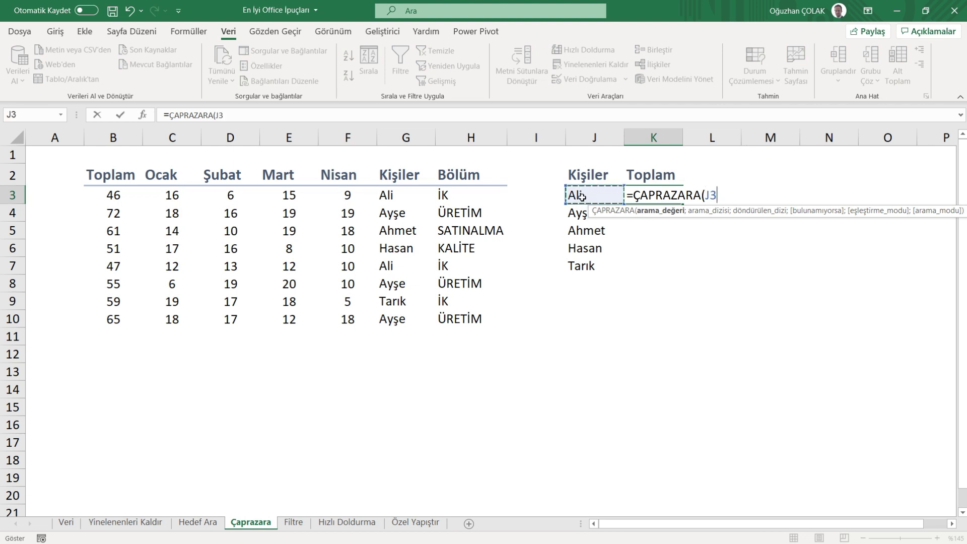
text(;)
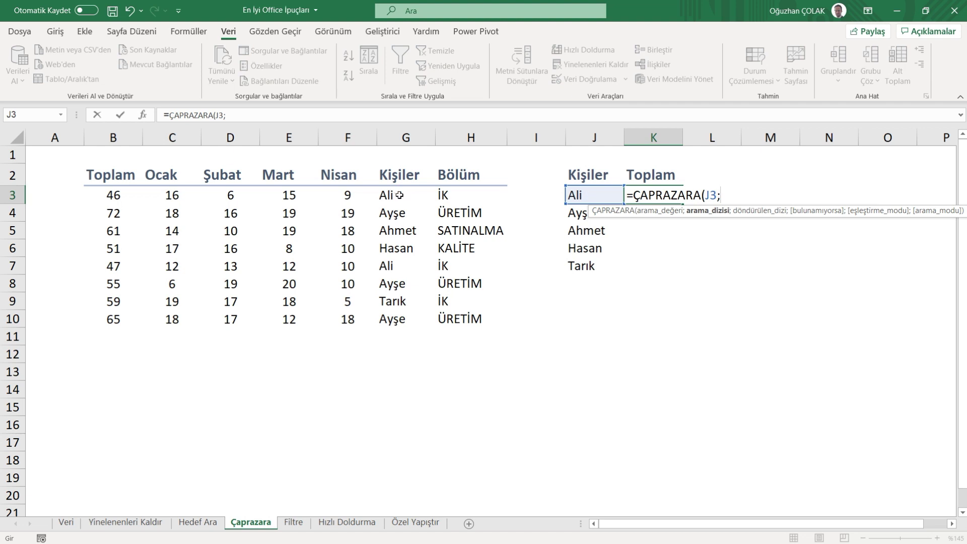
drag(400, 196, 400, 318)
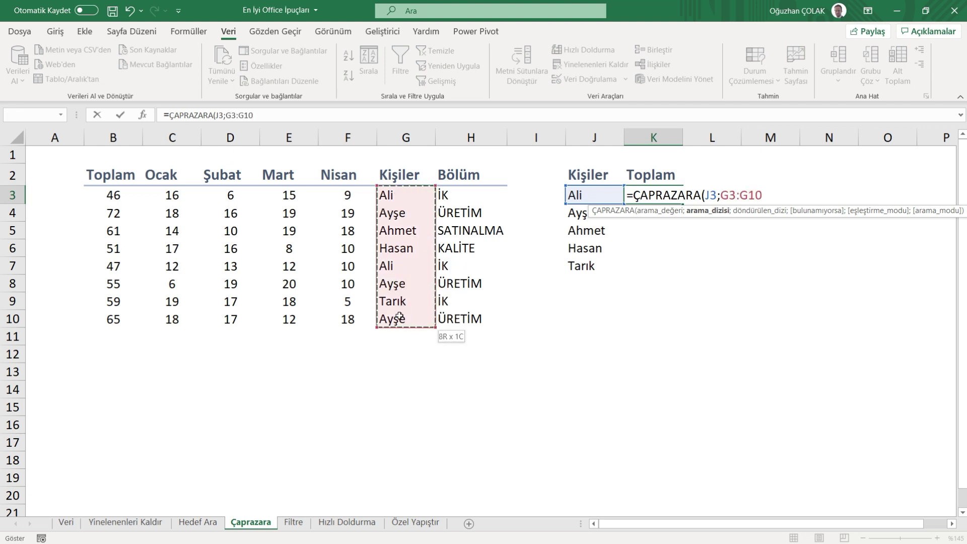
key(F4)
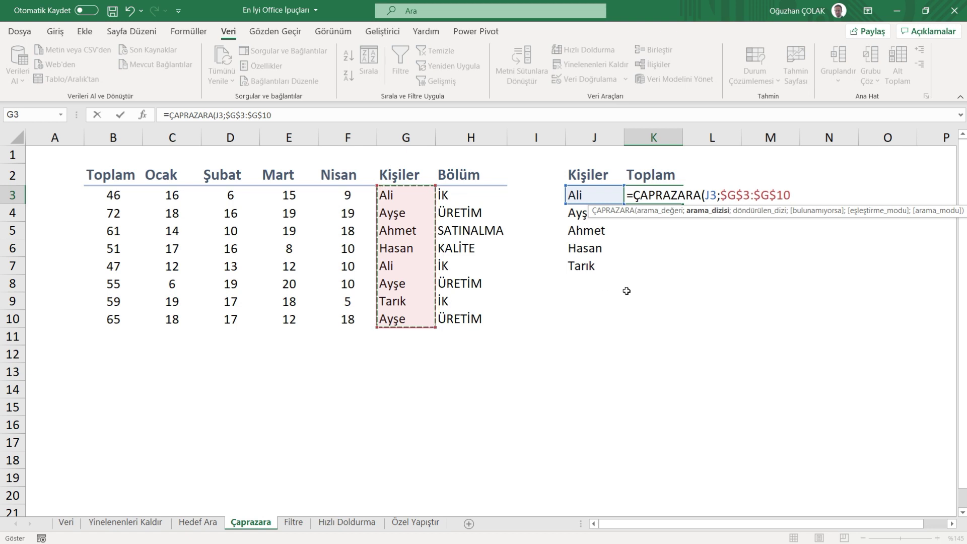
text(;)
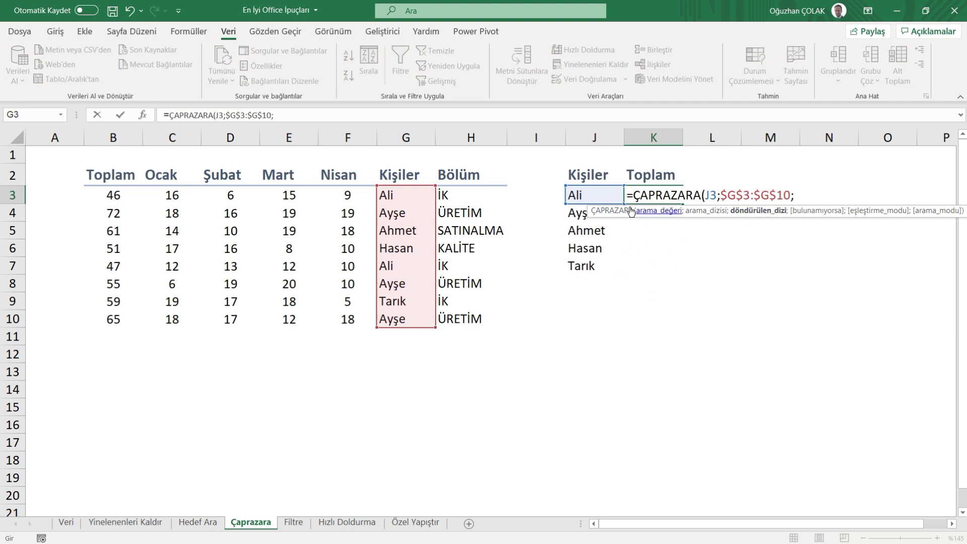
Complete K3 as =ÇAPRAZARA(J3;$G$3:$G$10;$B$3:$B$10;"";0;1), returning Ali's total 46.
drag(115, 196, 107, 317)
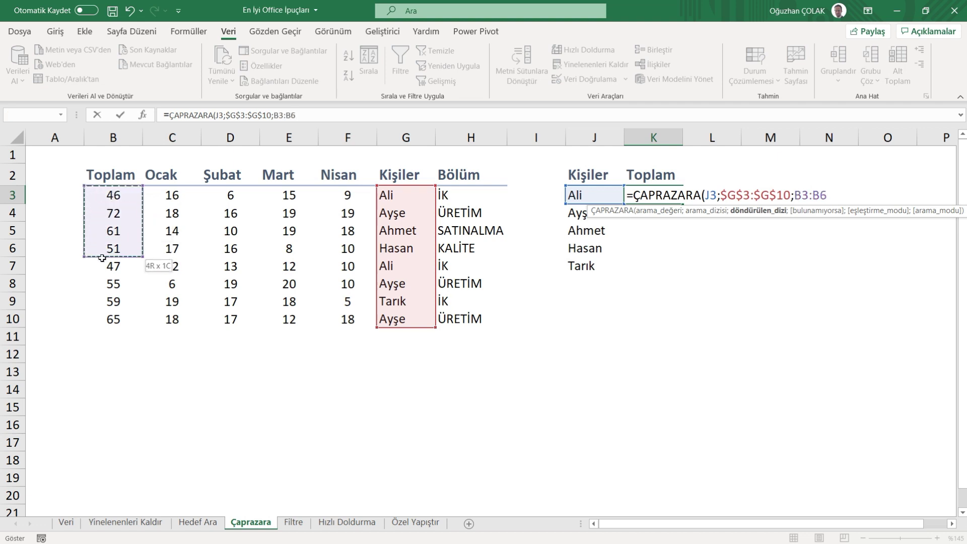
drag(107, 317, 108, 317)
key(F4)
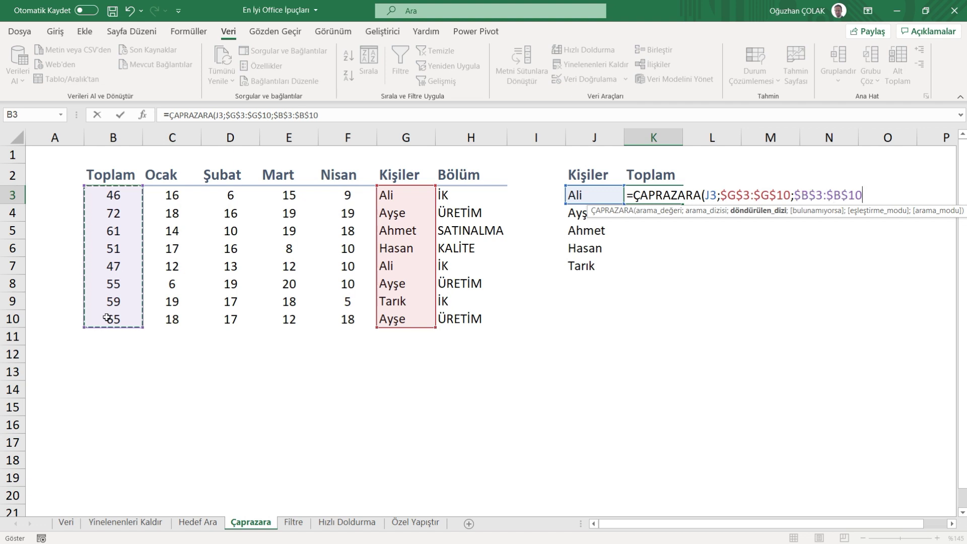
text(;)
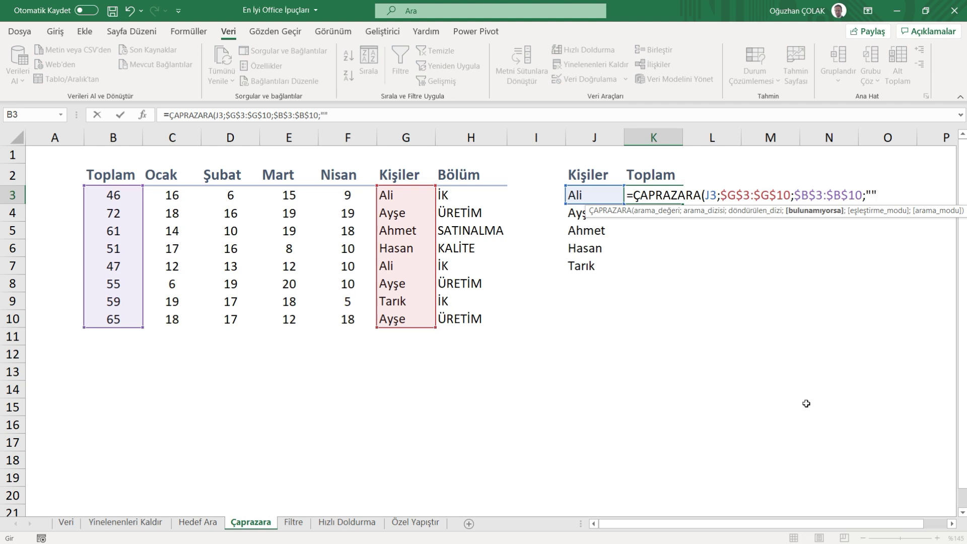
text(;)
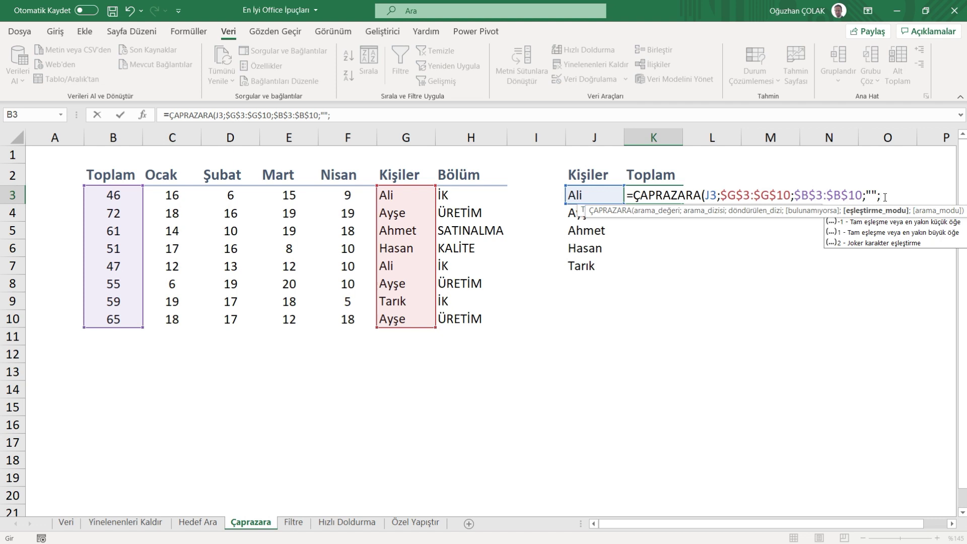
text(0)
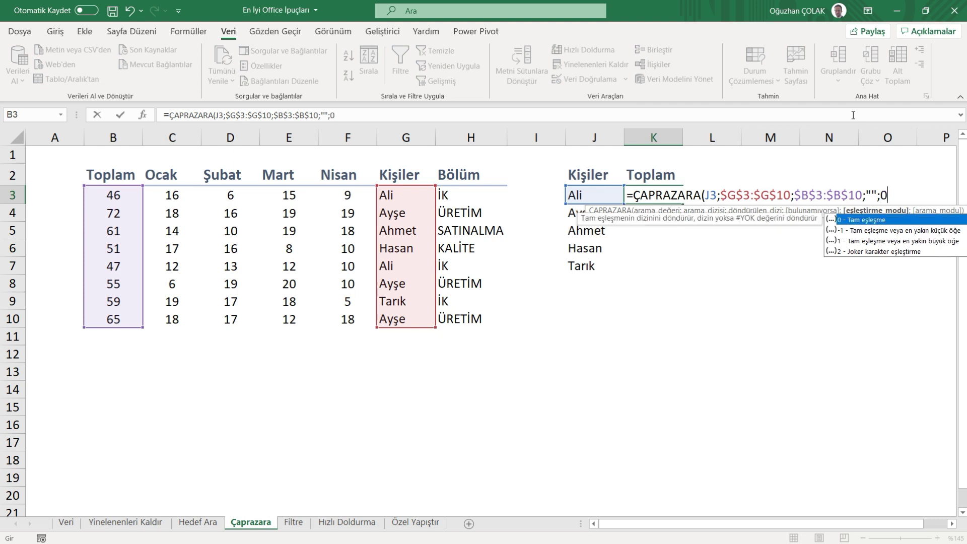
text(;1)
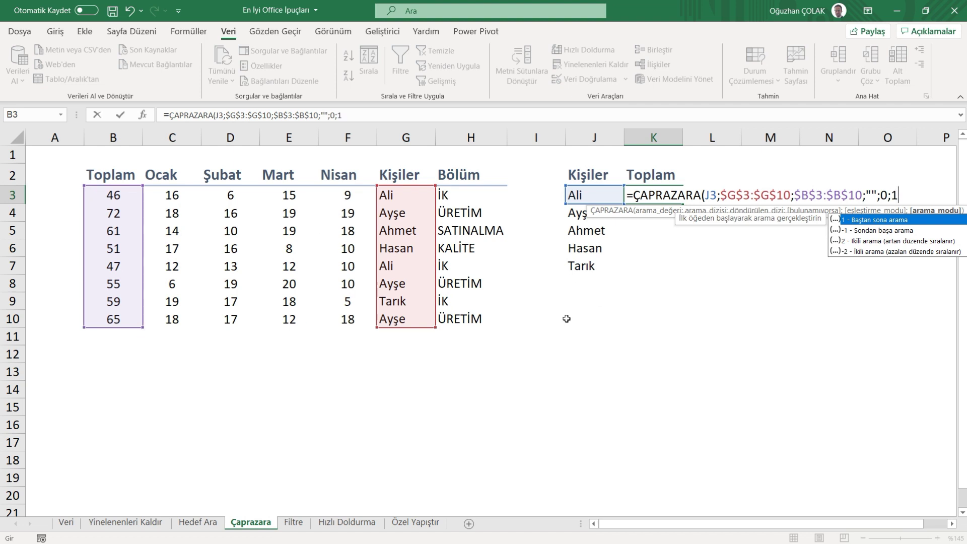
text())
key(Return)
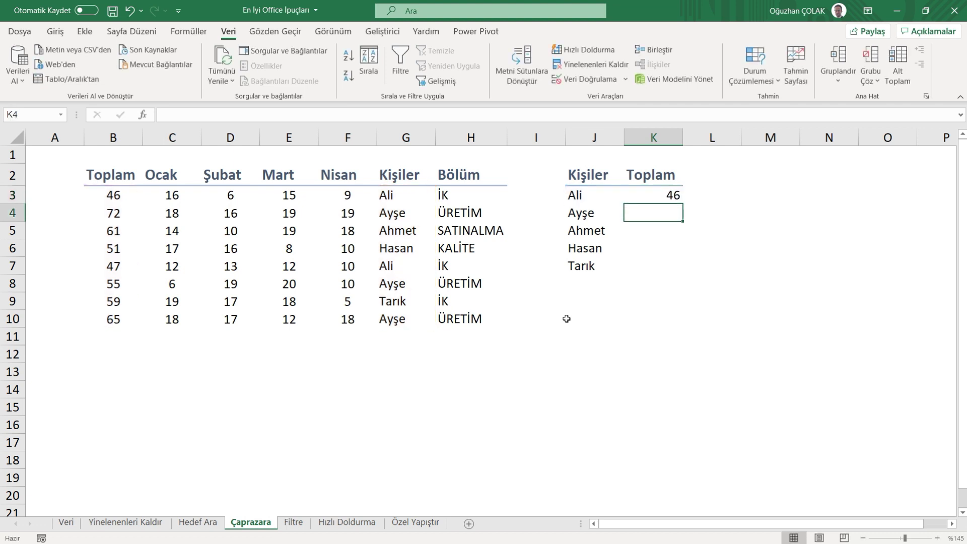
click(643, 199)
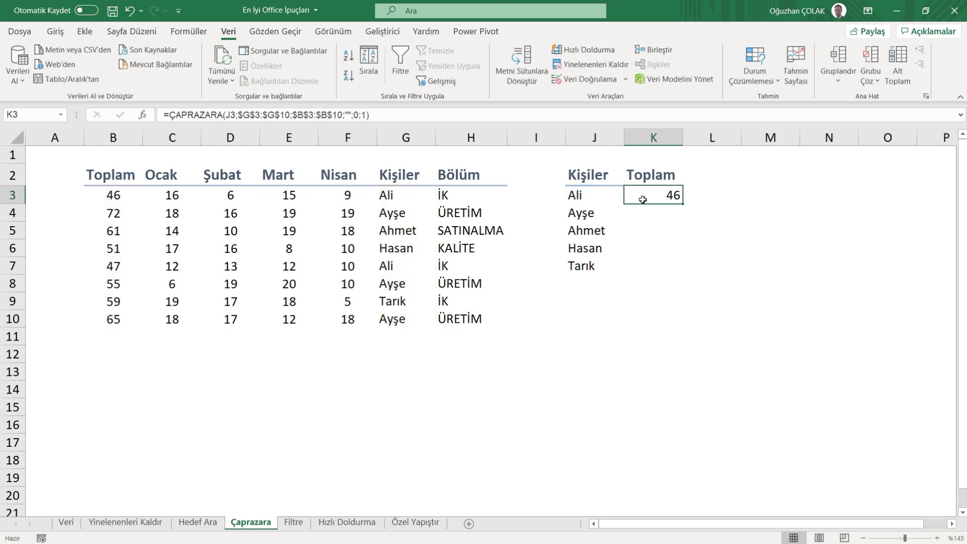
Fill the K3 lookup down to K7 and check the row totals in B3 and B7.
click(386, 195)
click(683, 191)
double_click(682, 203)
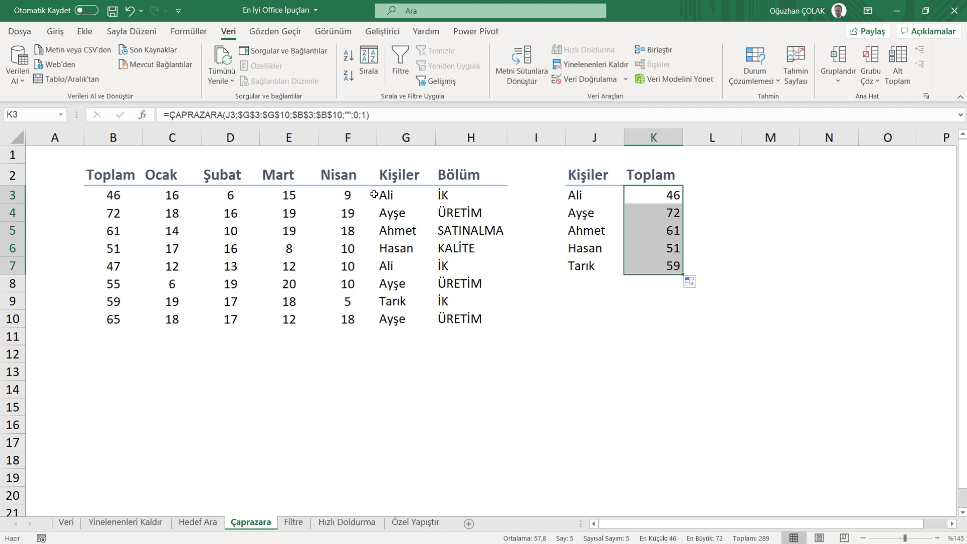
click(117, 199)
drag(383, 267, 115, 264)
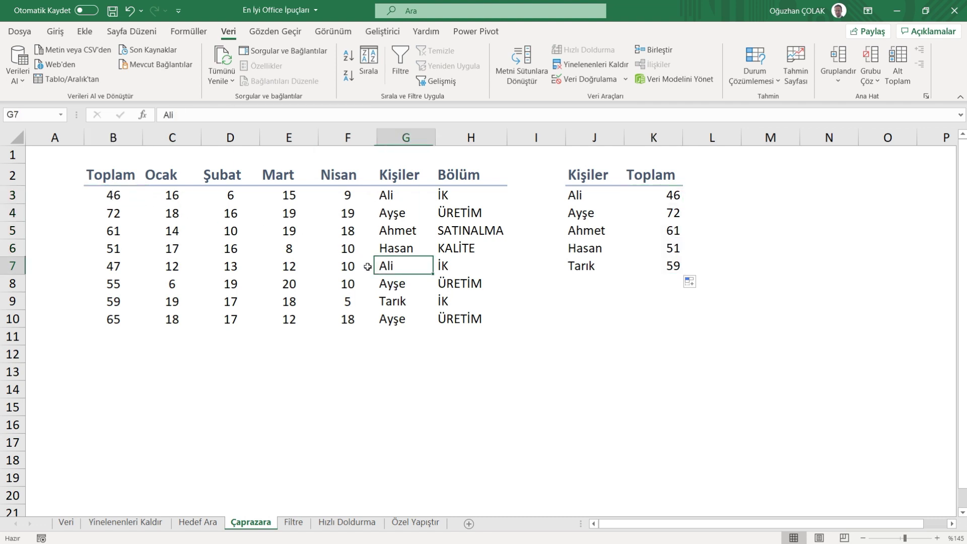
click(116, 265)
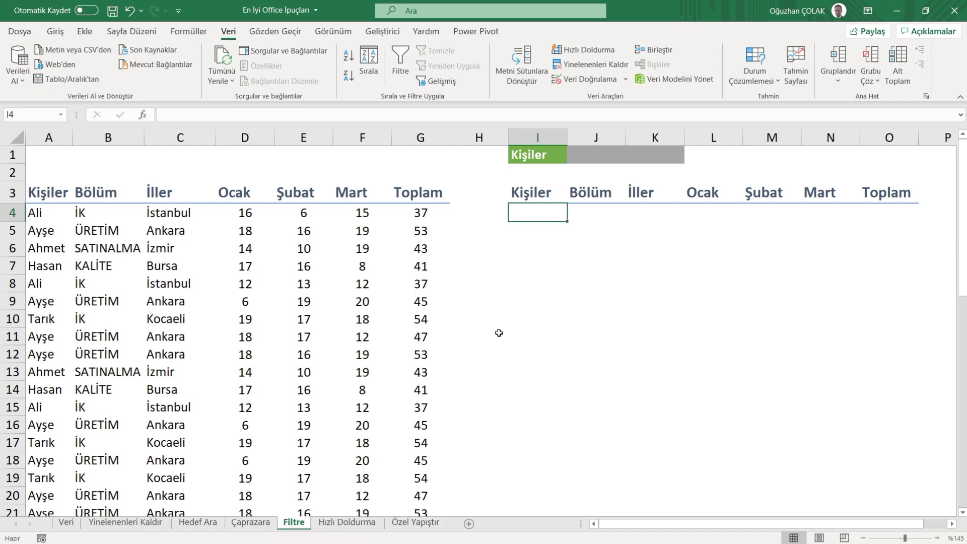
Begin a FİLTRE formula in I4 with A4:G30 as the data range.
text(=filtre)
key(Tab)
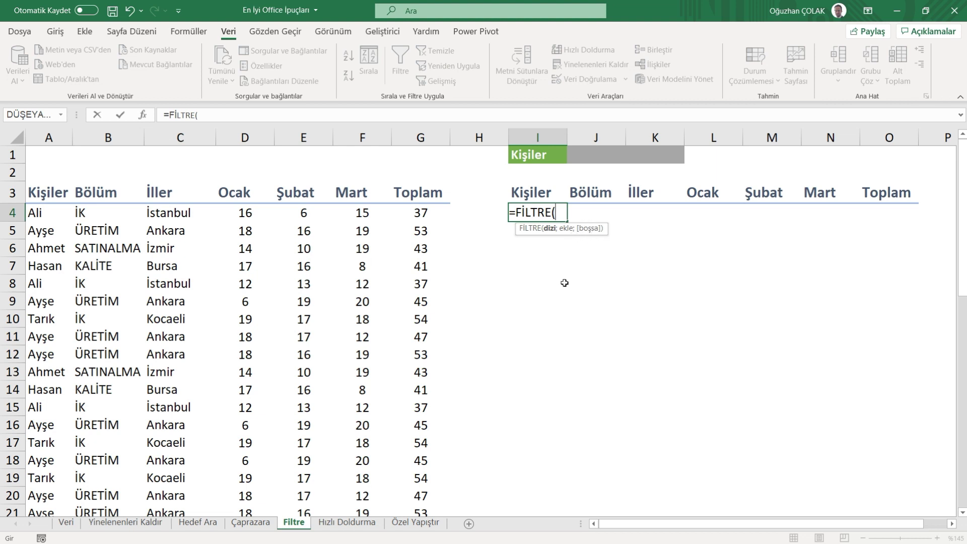
click(47, 215)
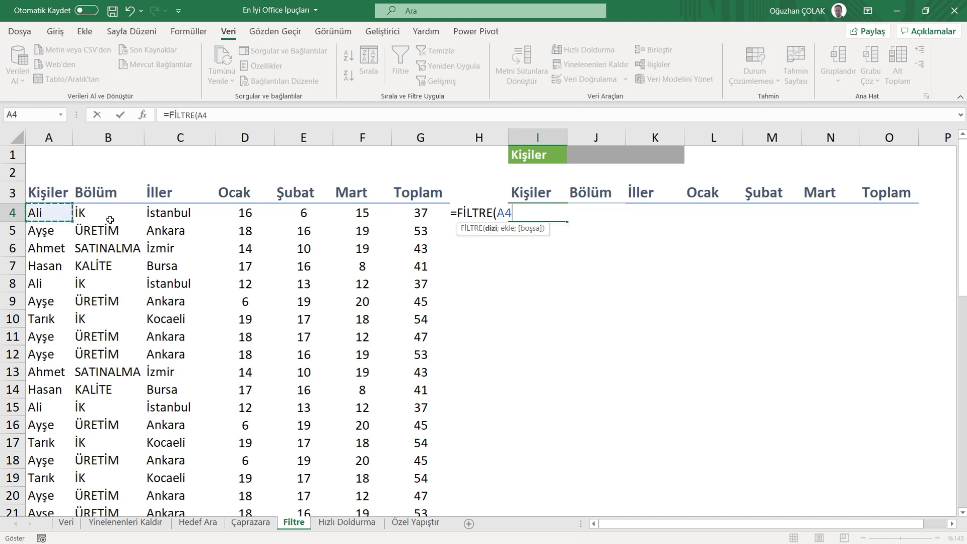
key(ctrl+shift+Right)
key(ctrl+shift+Down)
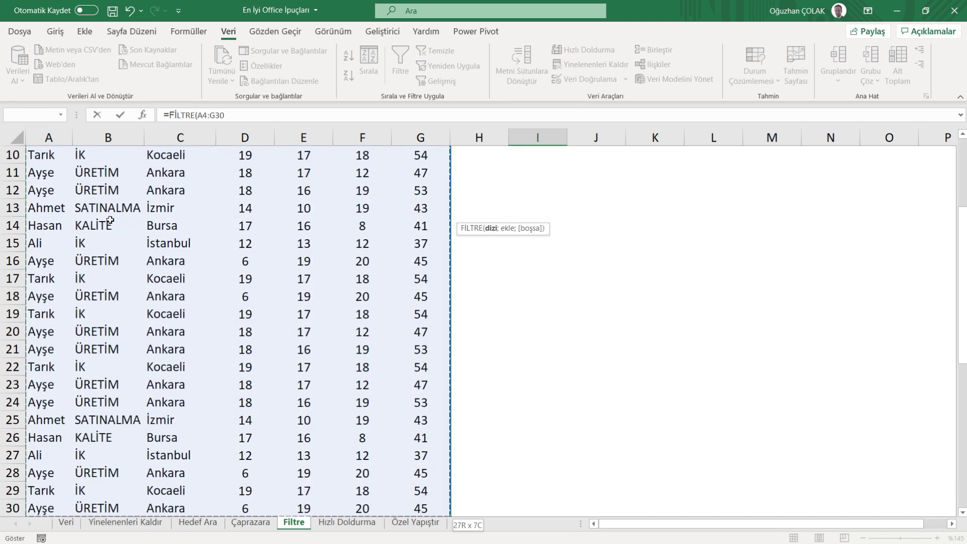
scroll(110, 220, up, 3)
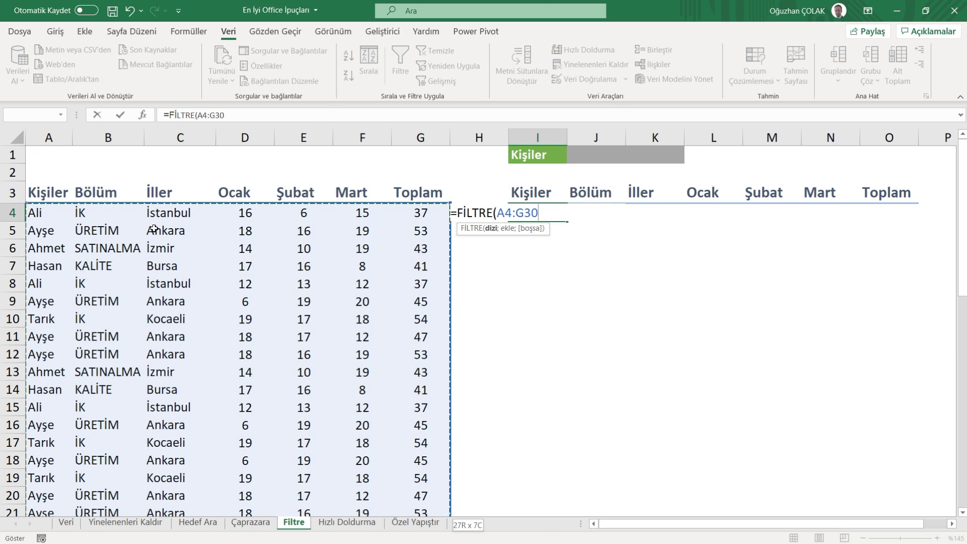
text(;)
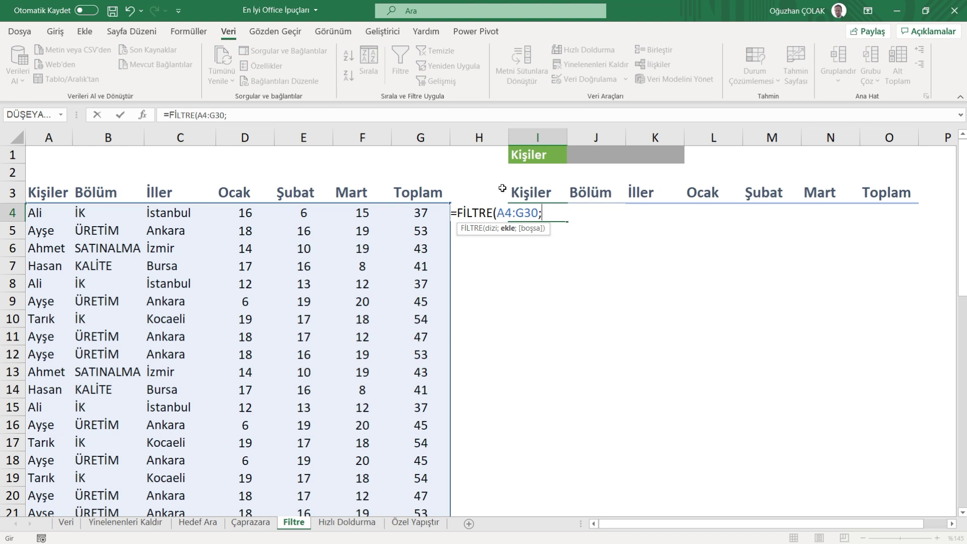
Finish with condition A4:A30=A4 and an empty fallback, enter it, then clear I4 again.
click(50, 216)
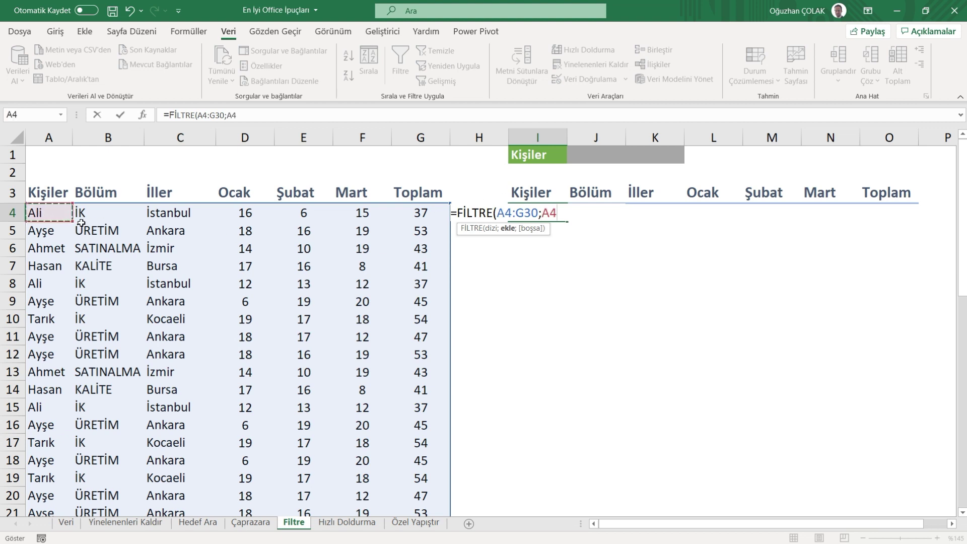
key(ctrl+shift+Down)
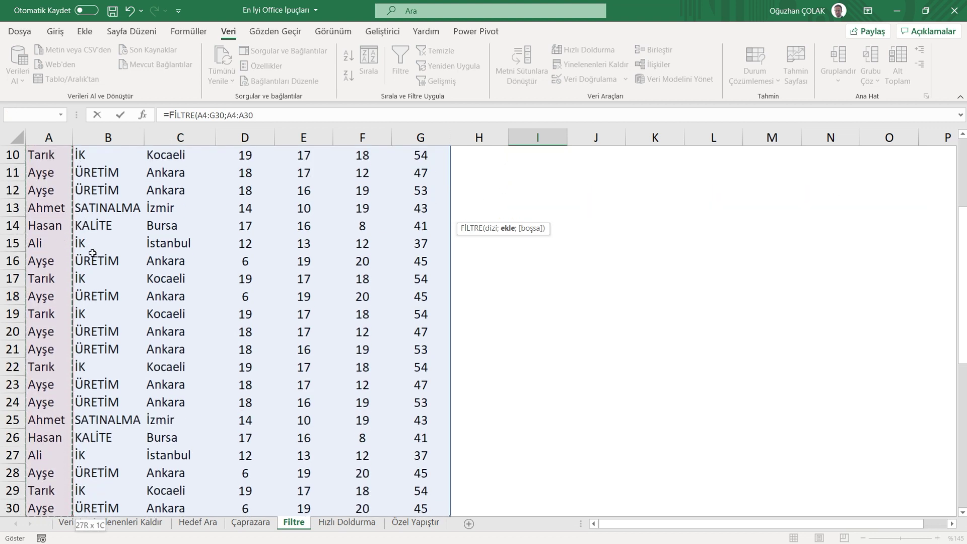
scroll(93, 253, up, 3)
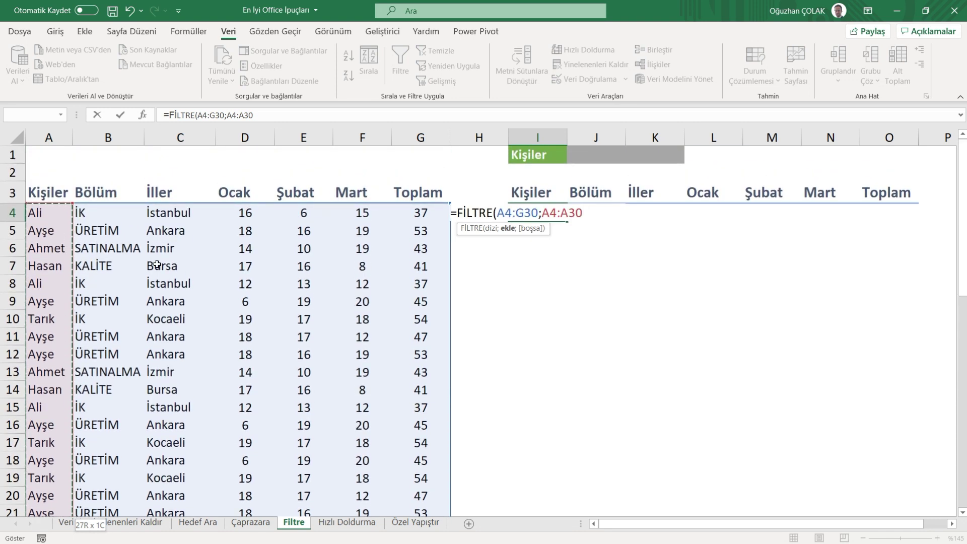
text(=)
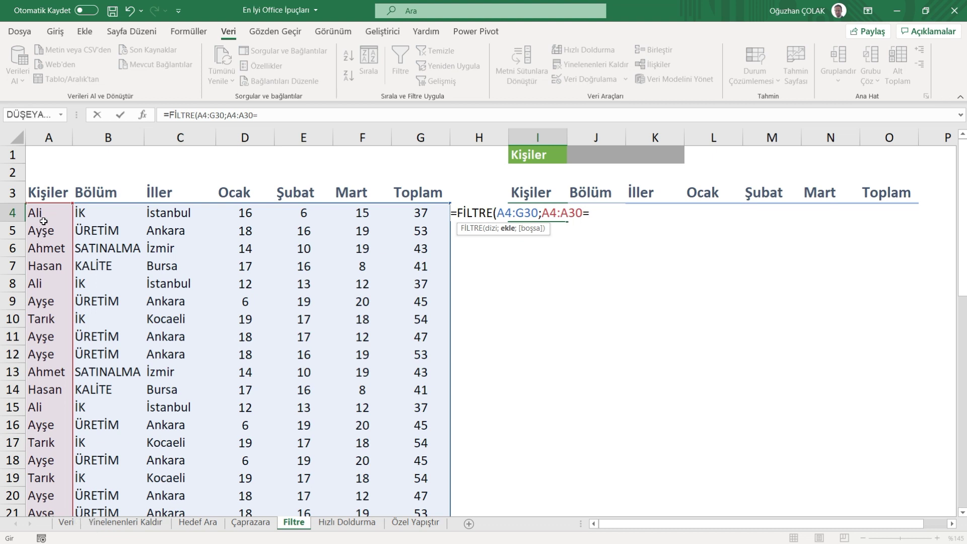
click(44, 212)
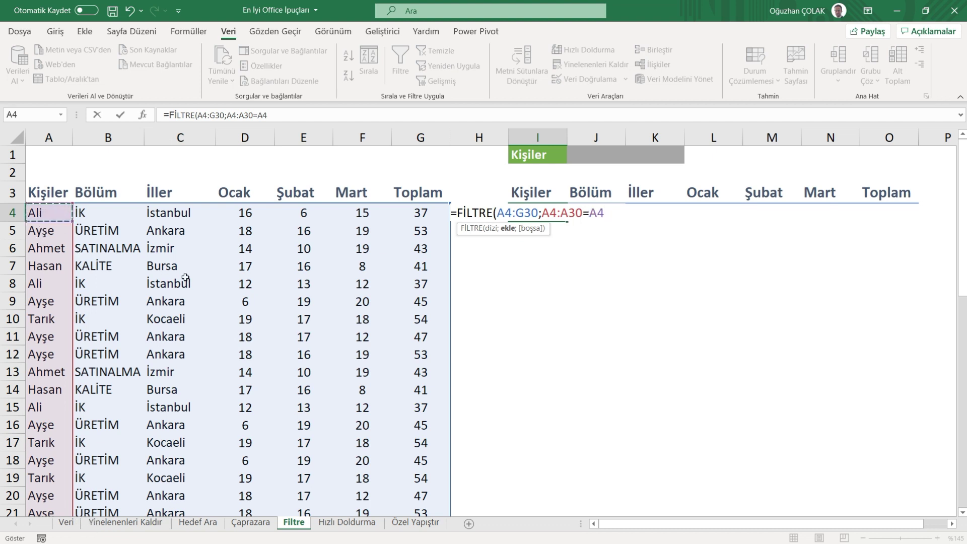
key(BackSpace)
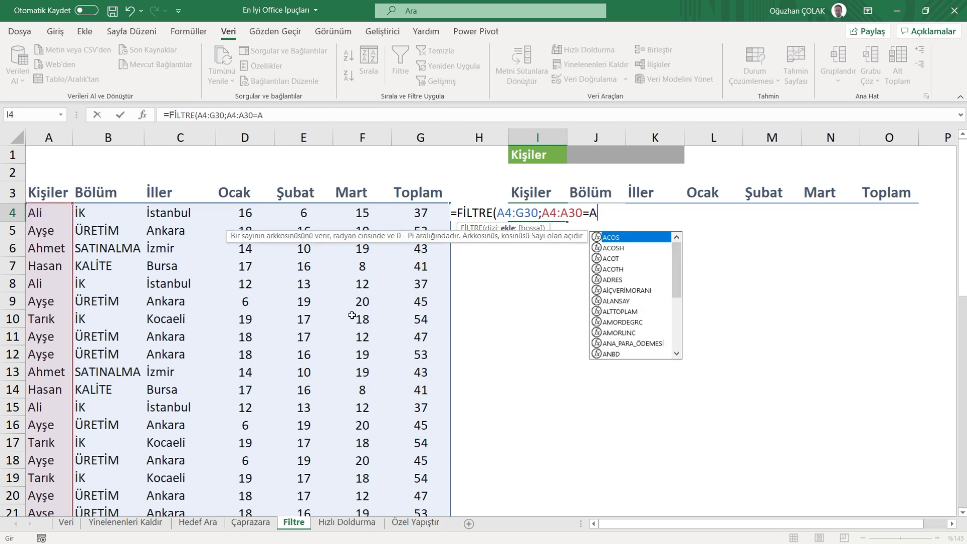
key(BackSpace)
text("Ali)
key(BackSpace)
key(BackSpace)
key(BackSpace)
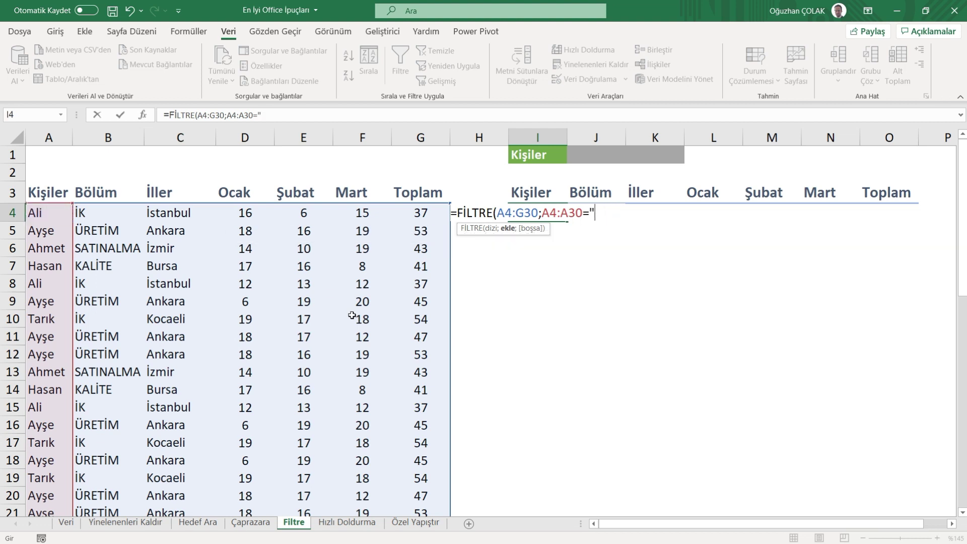
click(46, 216)
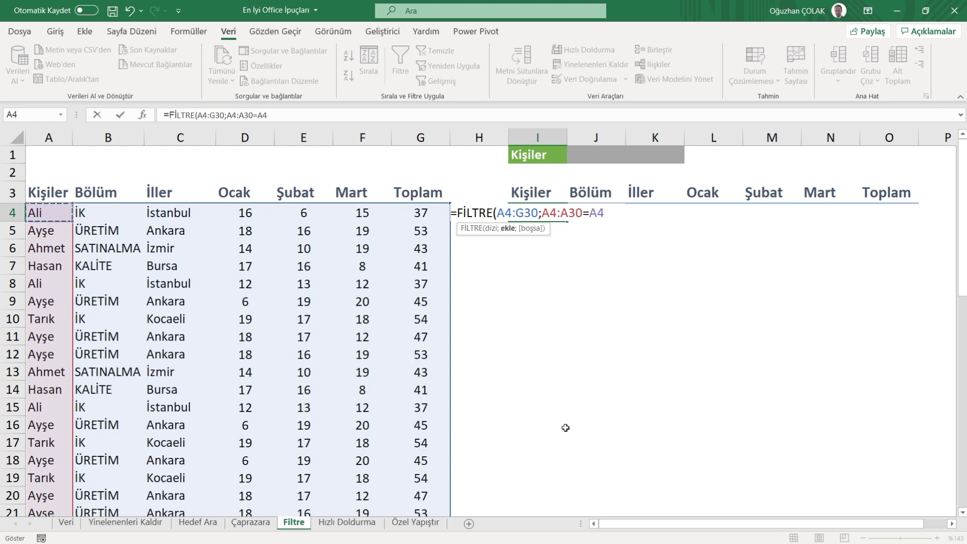
text(;"")
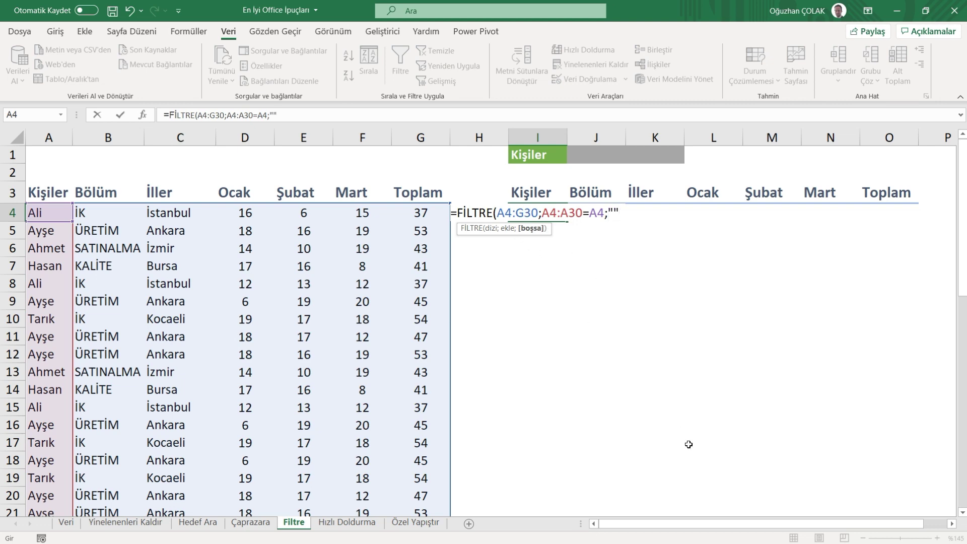
text())
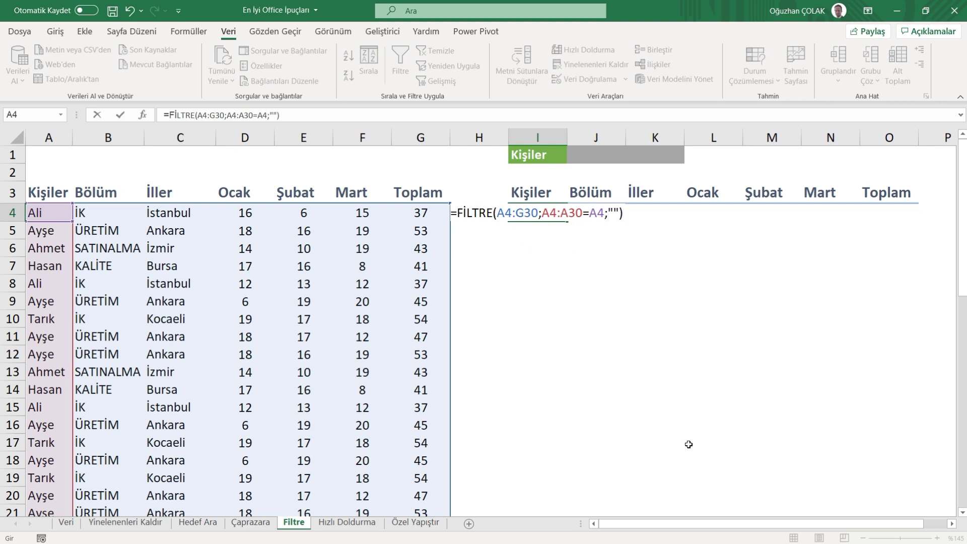
key(Return)
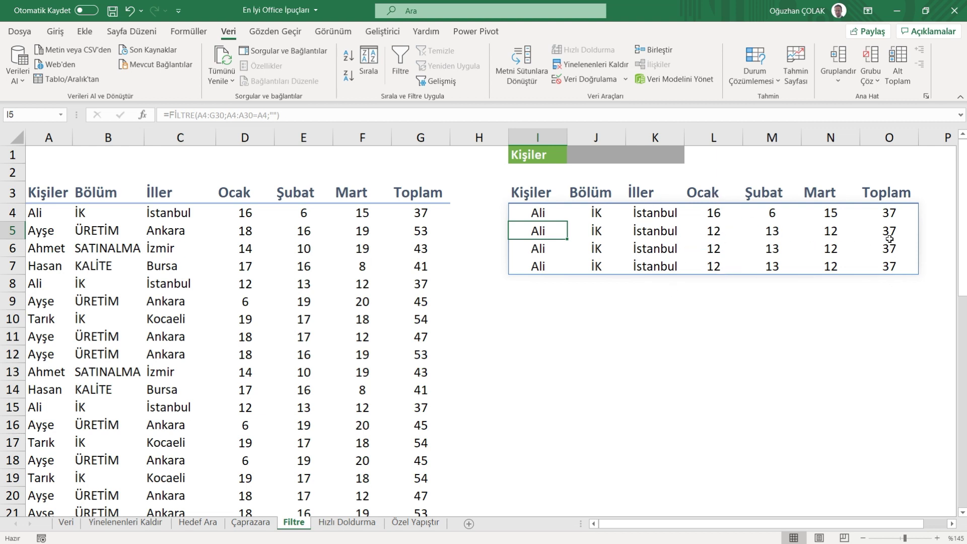
click(534, 216)
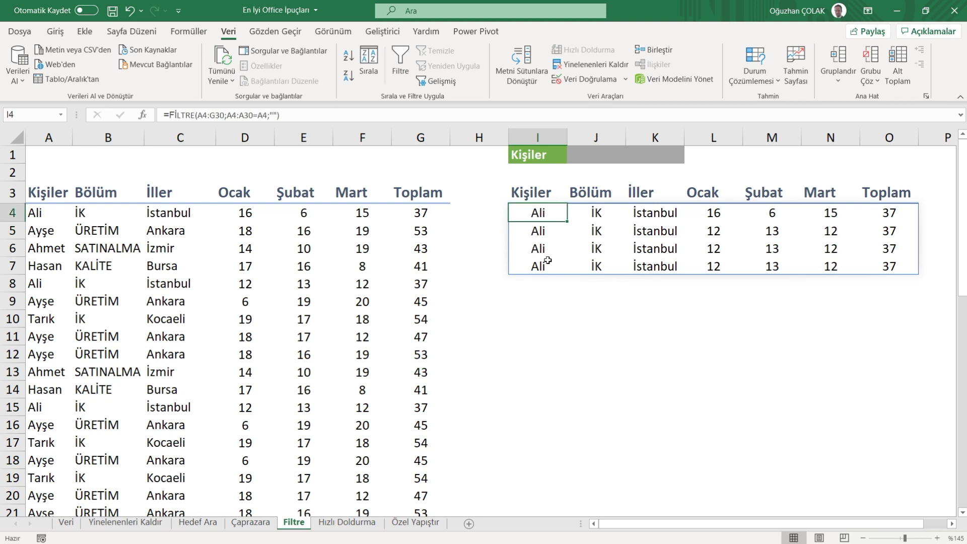
key(Delete)
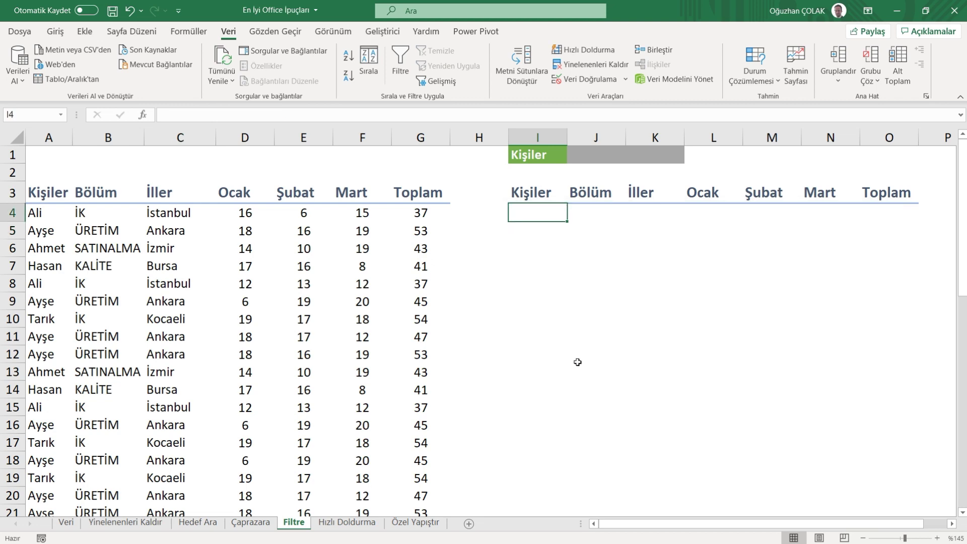
Copy the names A4:A30 to Q3 and remove duplicates, leaving five unique names in Q3:Q7.
click(41, 215)
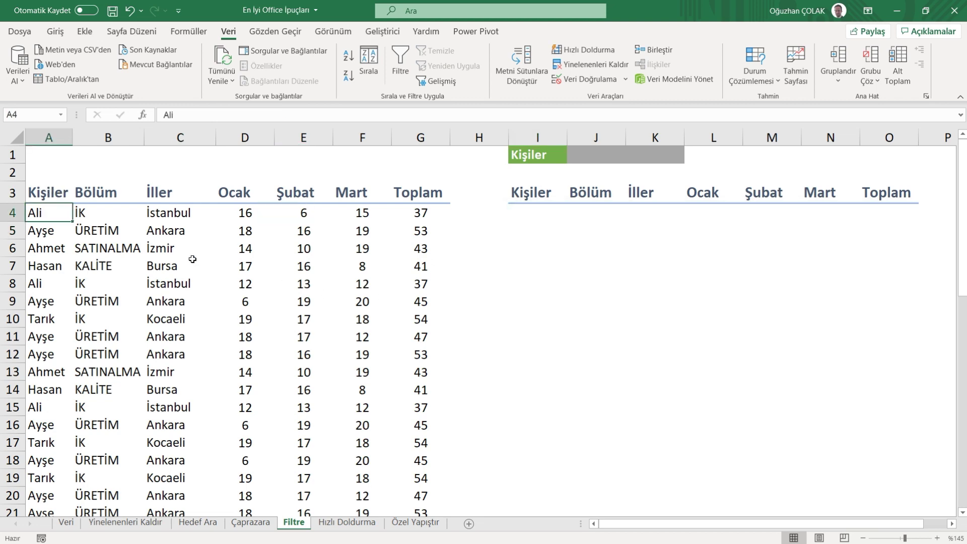
key(ctrl+shift+Down)
key(ctrl+c)
scroll(654, 347, up, 3)
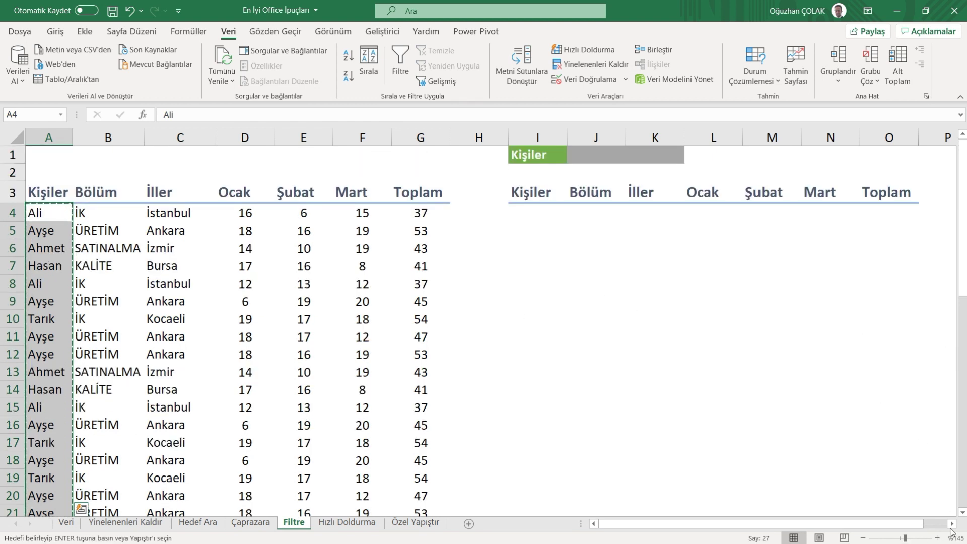
scroll(820, 245, right, 3)
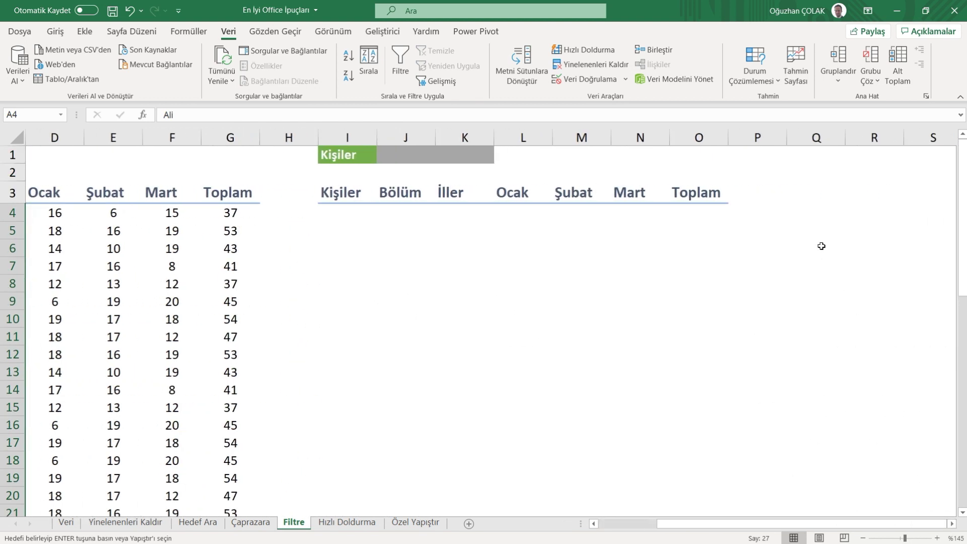
click(819, 201)
key(ctrl+v)
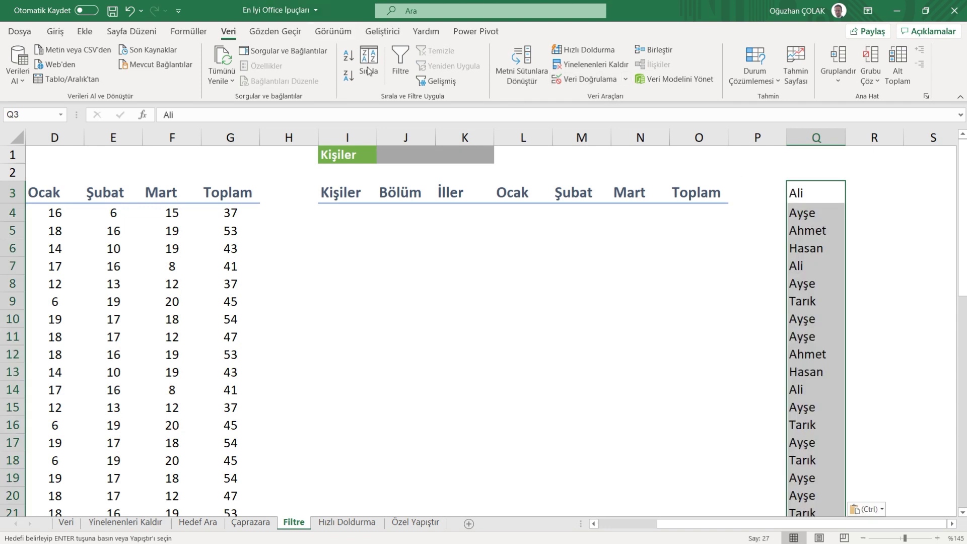
click(575, 67)
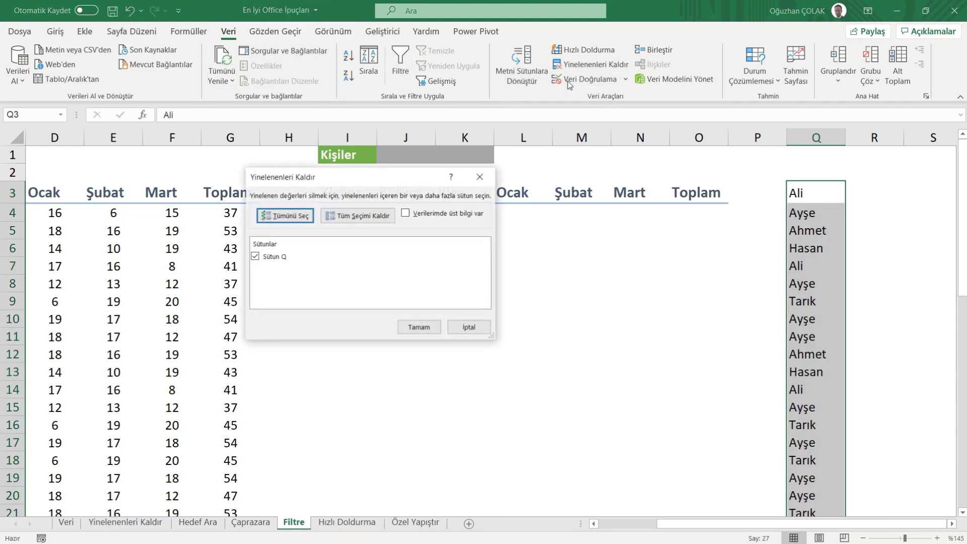
click(430, 327)
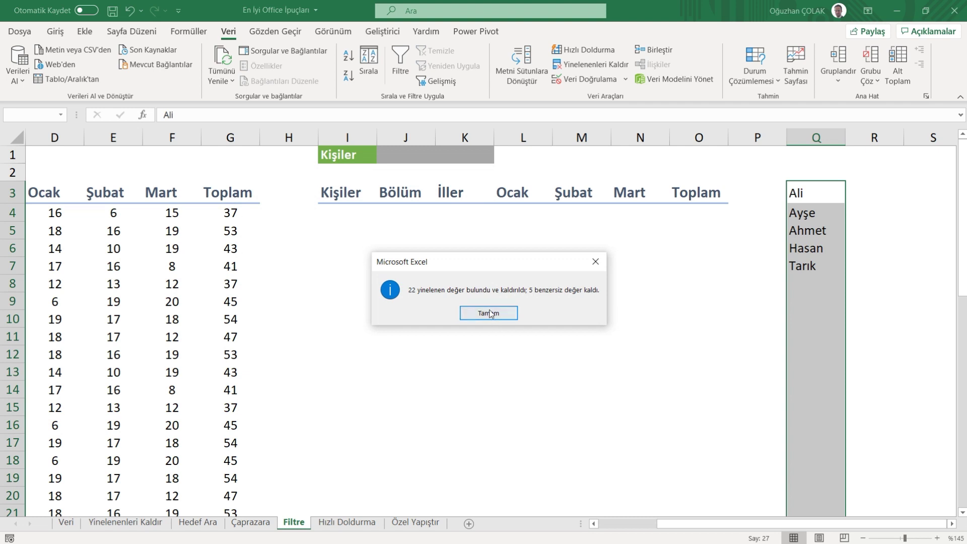
click(507, 316)
drag(823, 191, 826, 265)
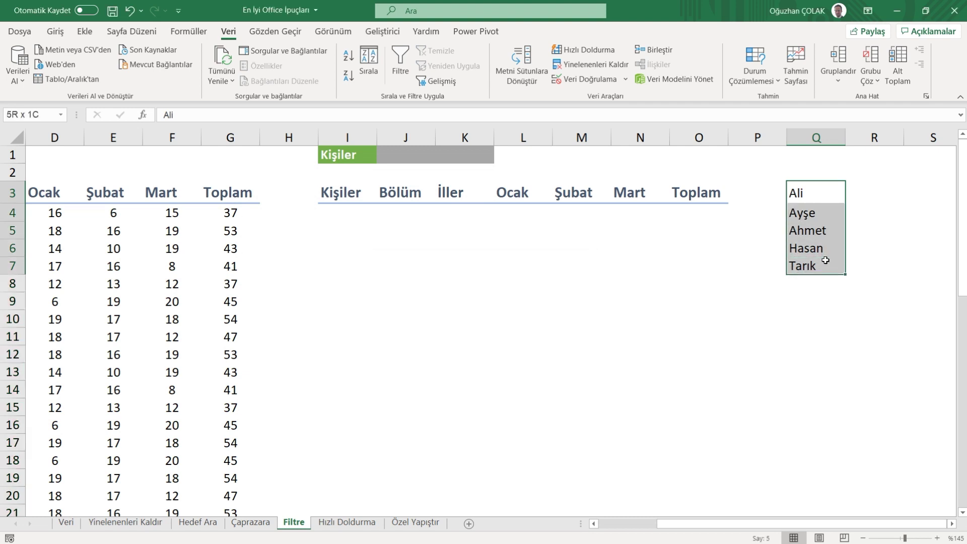
Make J1 a List dropdown sourced from Q3:Q7 and choose the second name, Ayşe.
click(396, 151)
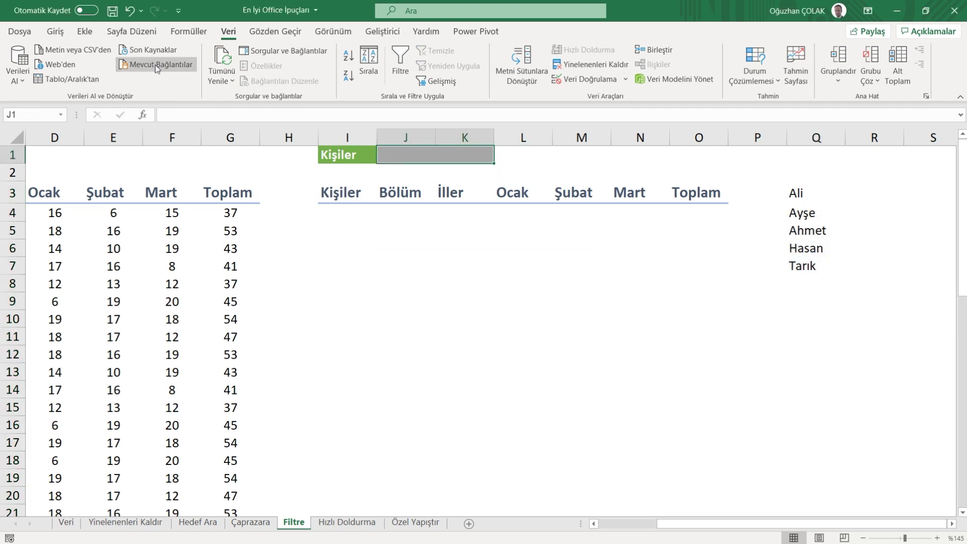
click(579, 79)
click(327, 217)
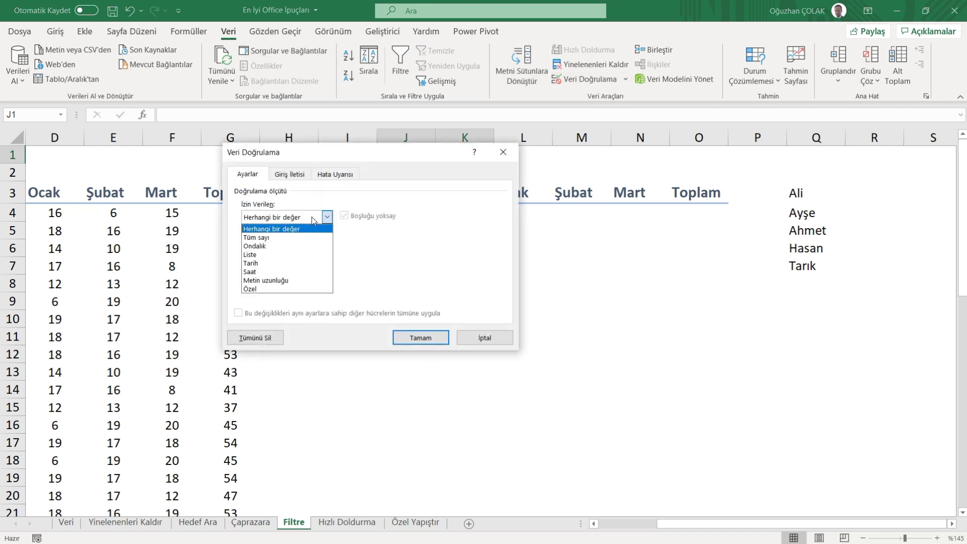
click(268, 256)
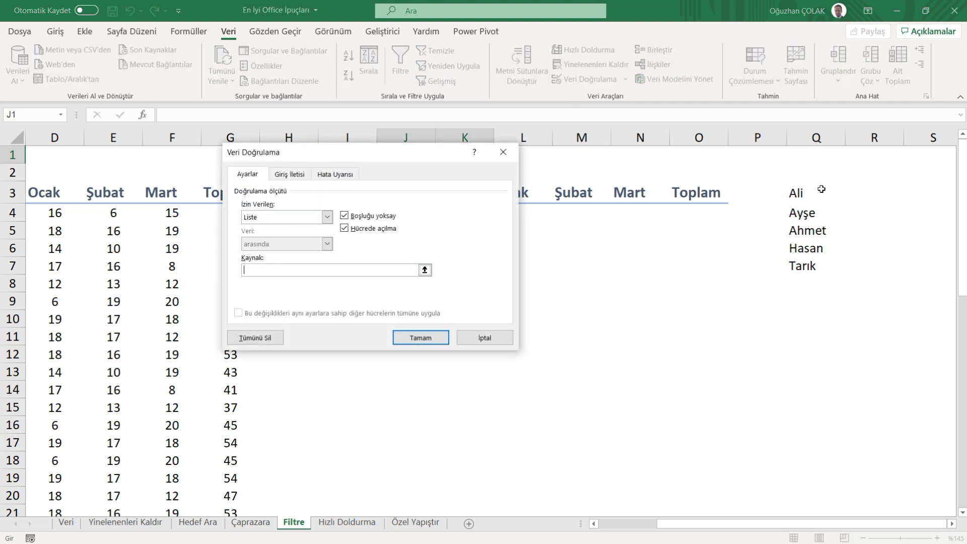
drag(805, 194, 806, 264)
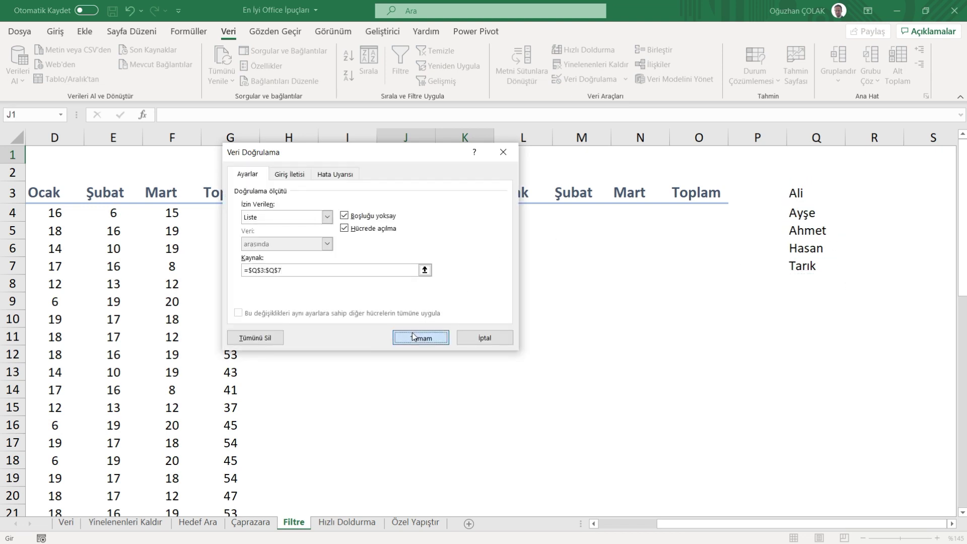
click(421, 337)
click(499, 158)
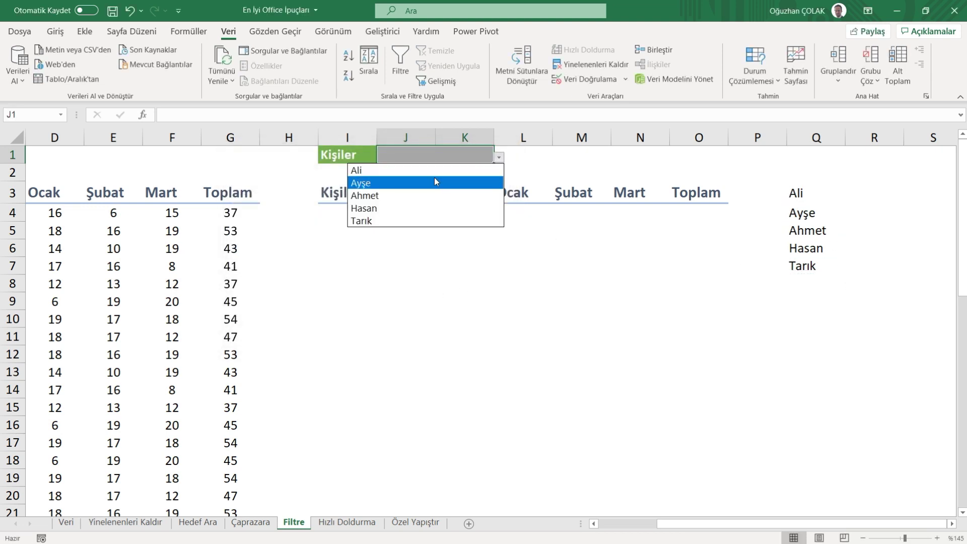
click(445, 183)
drag(826, 529, 667, 527)
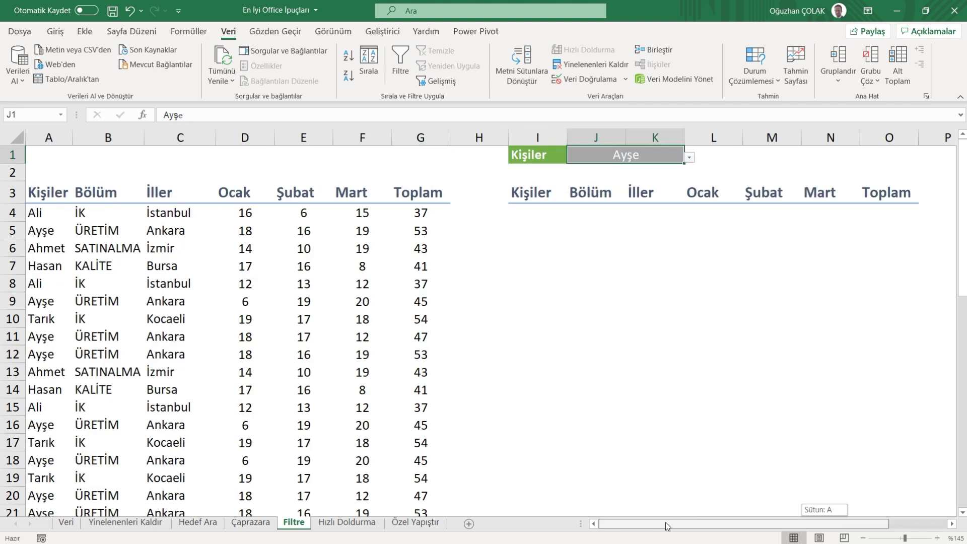
click(527, 217)
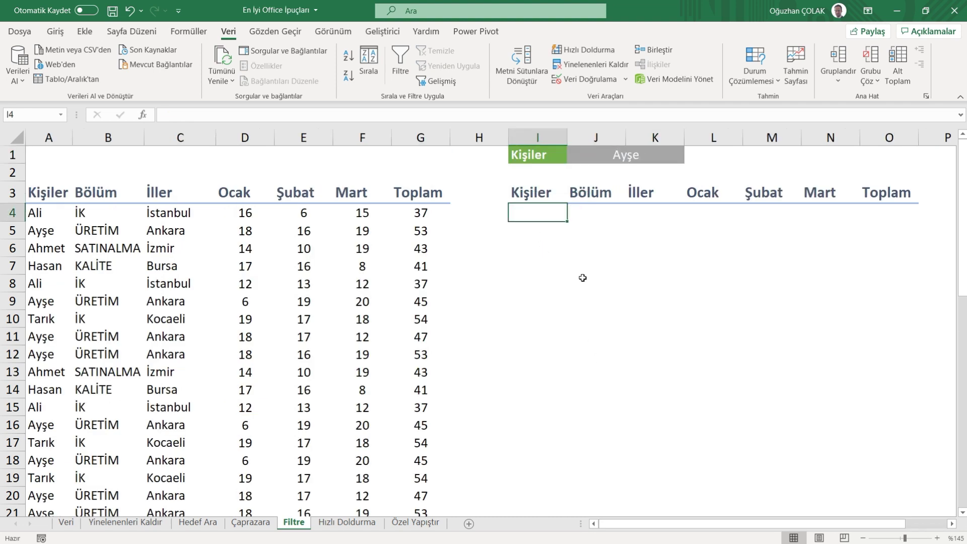
Enter =FİLTRE(A4:G30;A4:A30=J1;"") in I4 so Ayşe's rows spill into I4:O15.
text(=filtre)
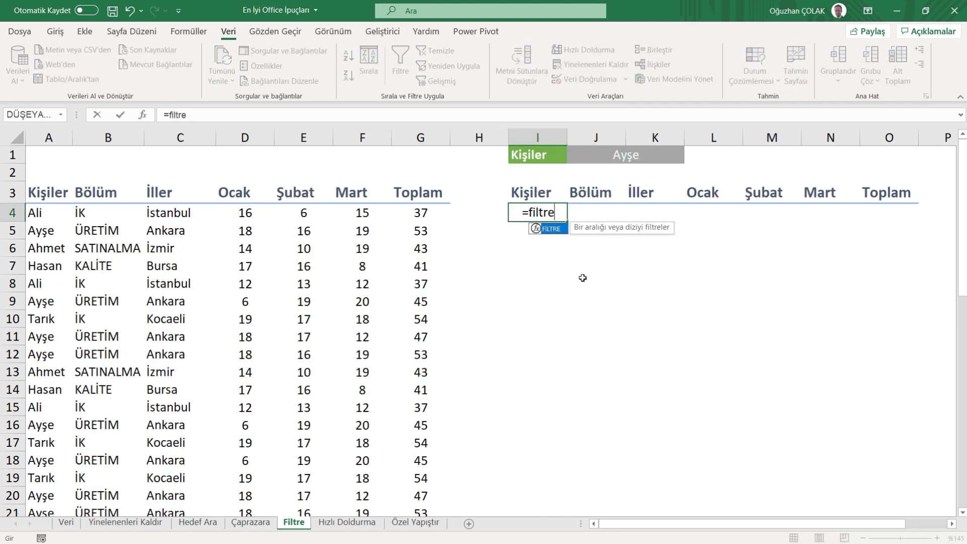
key(Tab)
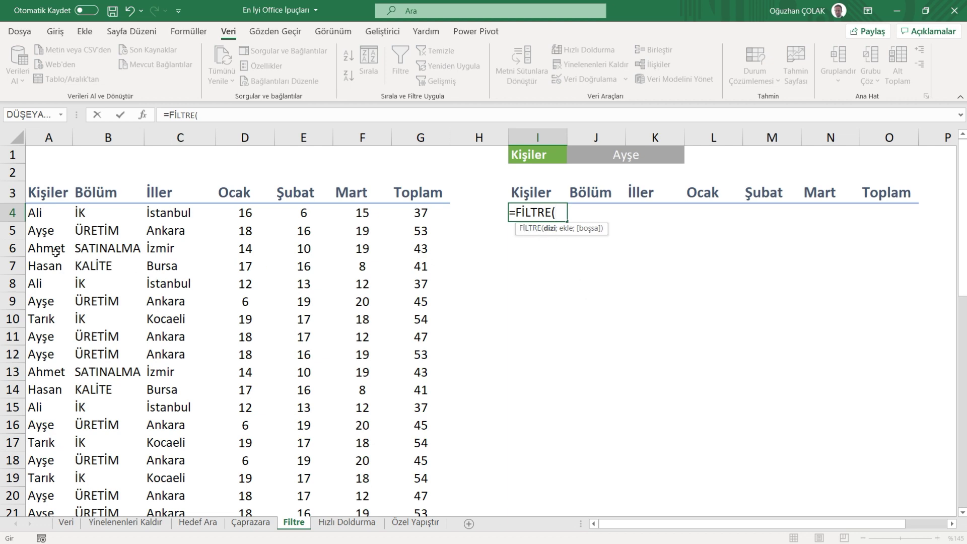
click(37, 218)
key(ctrl+shift+Right)
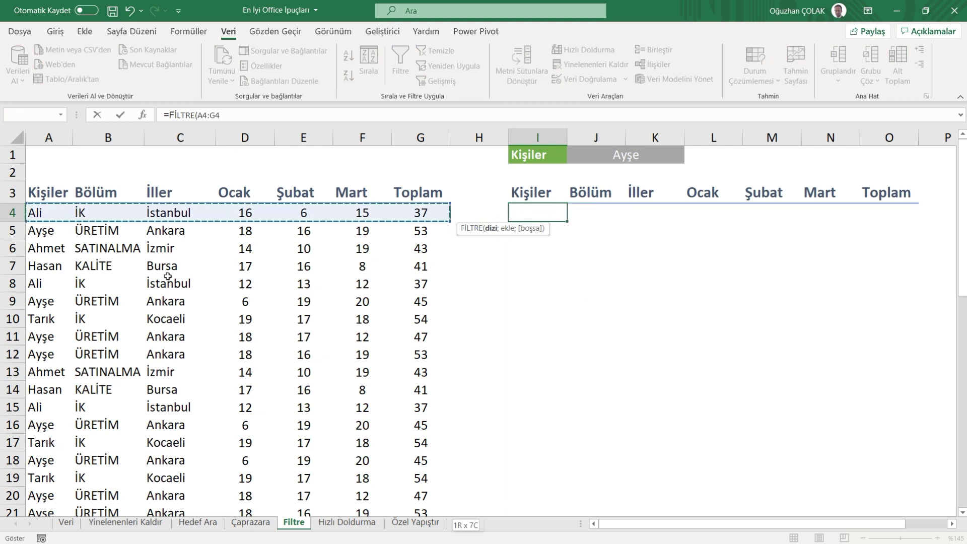
key(ctrl+shift+Down)
scroll(168, 275, up, 9)
text(;)
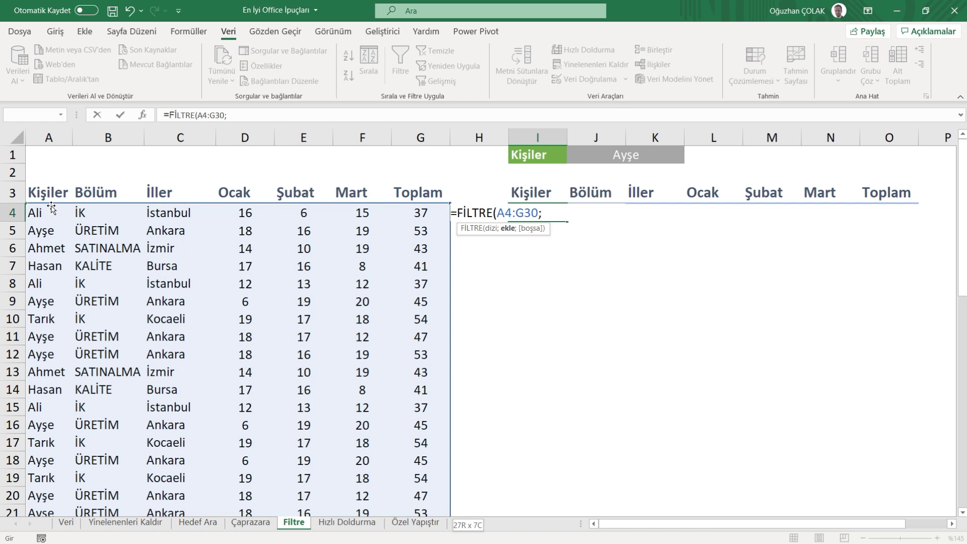
click(56, 214)
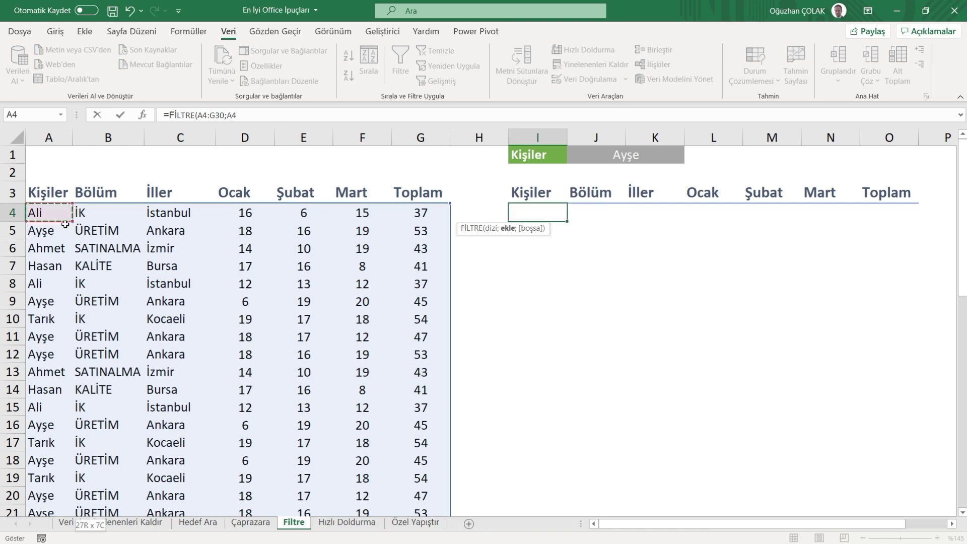
key(ctrl+shift+Down)
scroll(66, 225, up, 3)
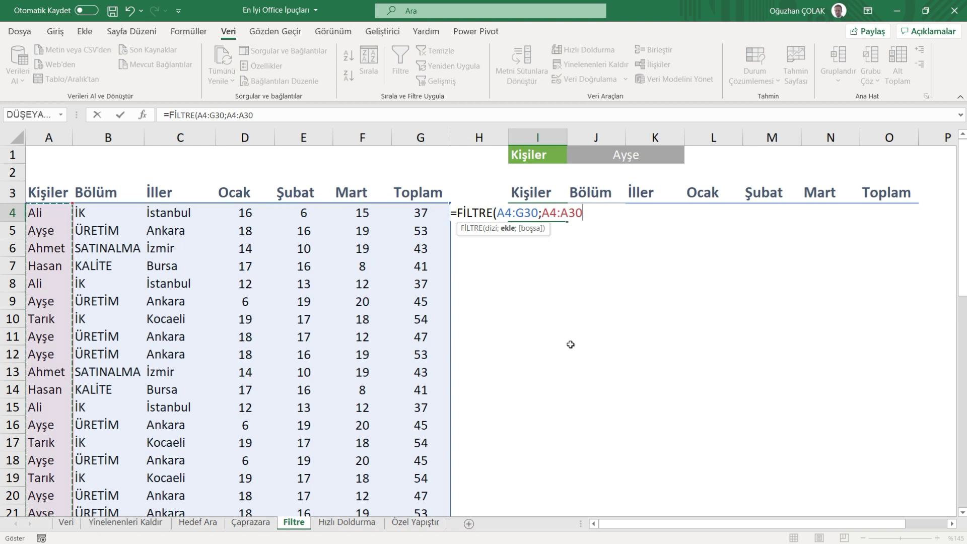
text(=)
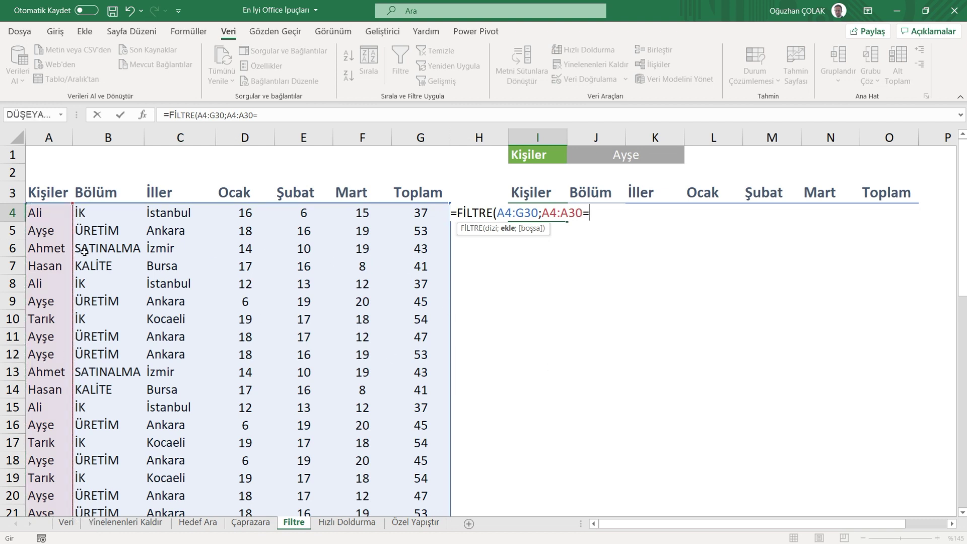
click(634, 156)
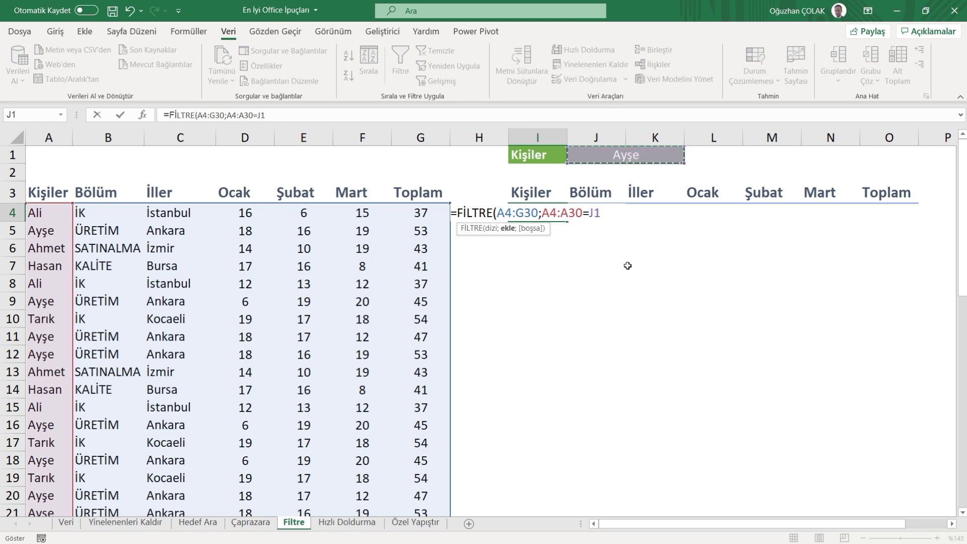
text(;"")
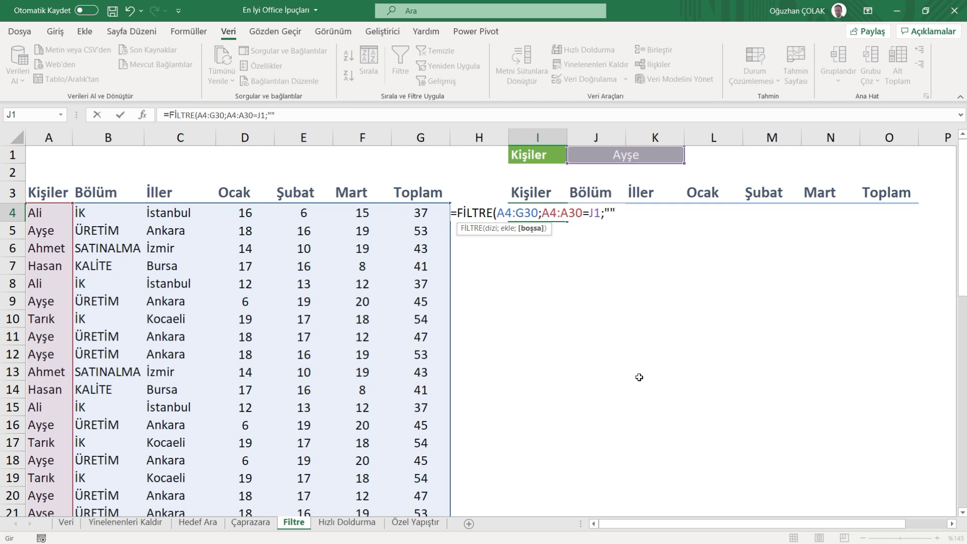
text())
key(Return)
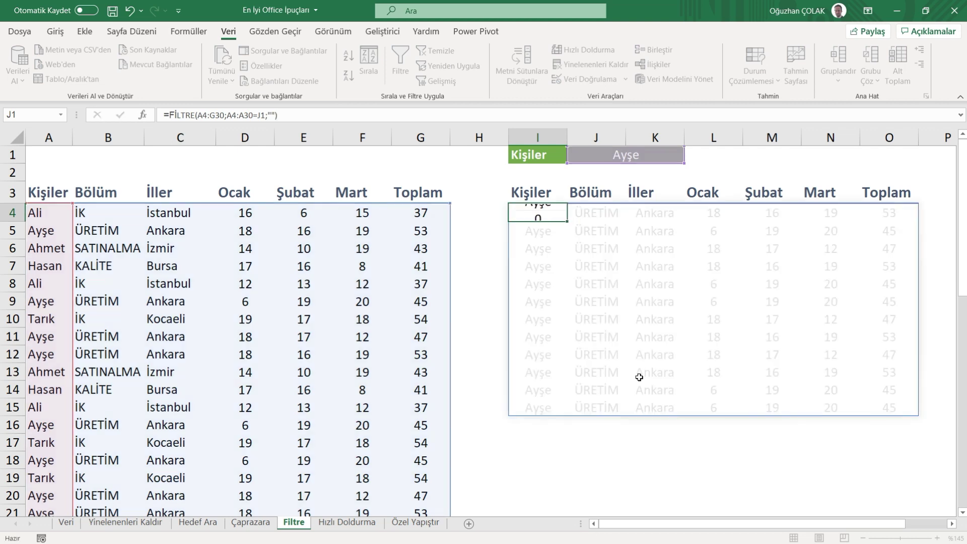
Filter J1's name list to two people in turn and widen column J so SATINALMA fits.
click(539, 218)
click(629, 154)
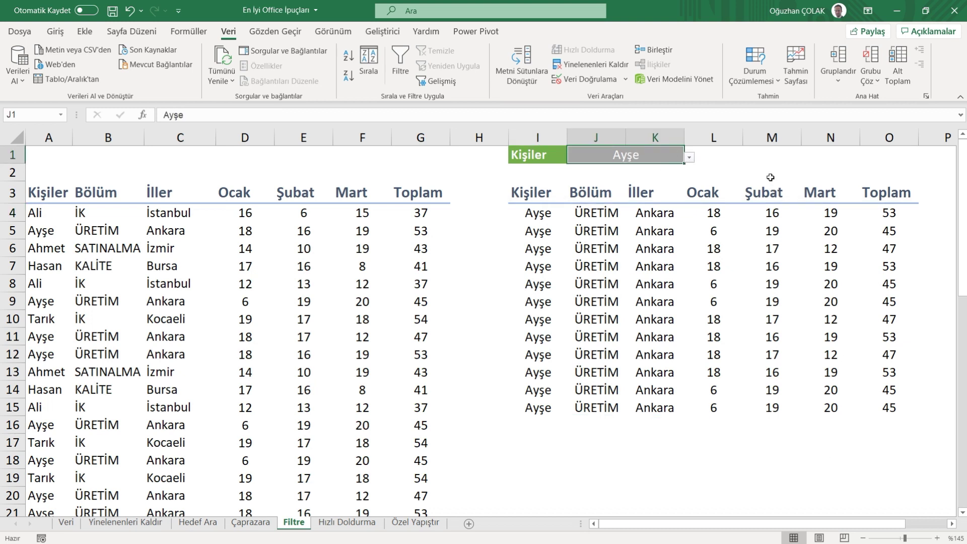
click(689, 158)
click(657, 169)
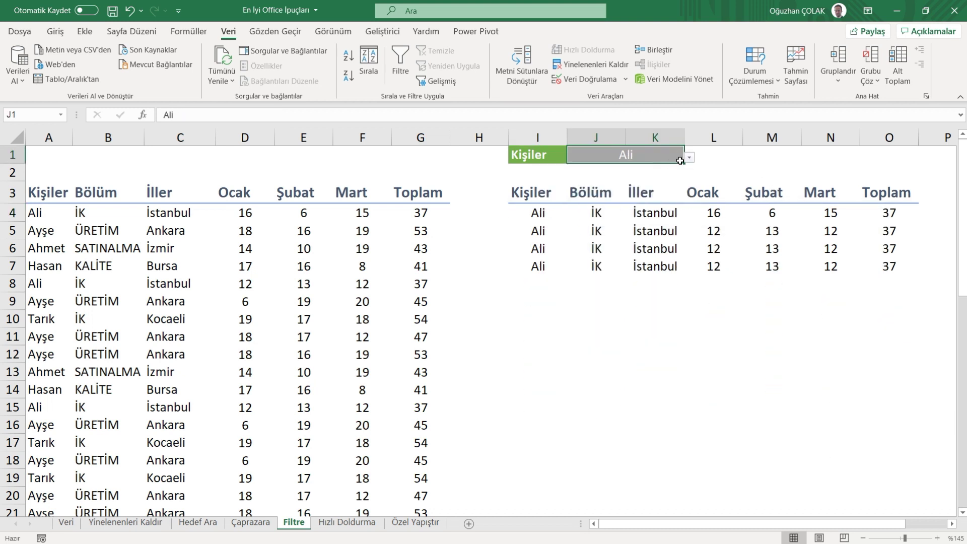
click(688, 158)
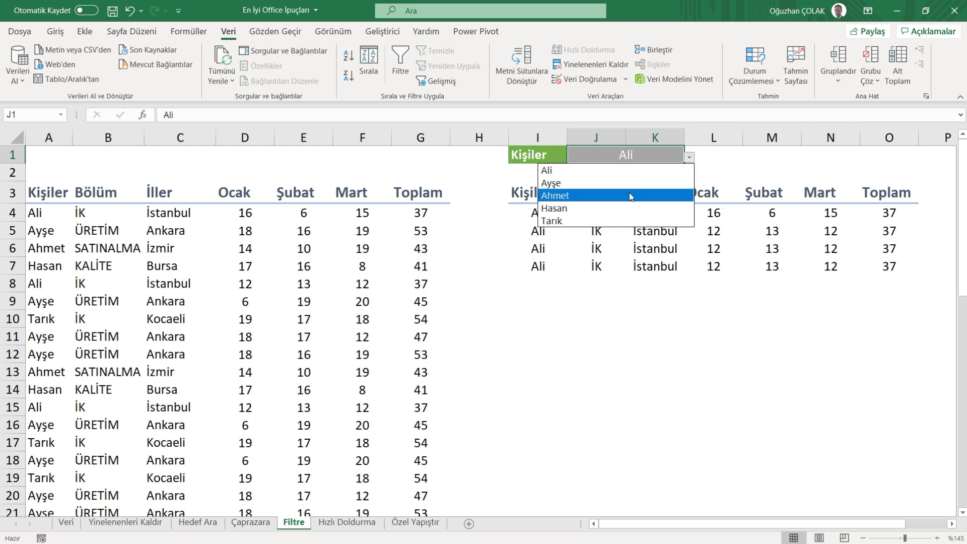
click(629, 196)
drag(625, 137, 639, 137)
Switch the J1 name filter through the remaining people, then check the filter formula in I5.
click(702, 158)
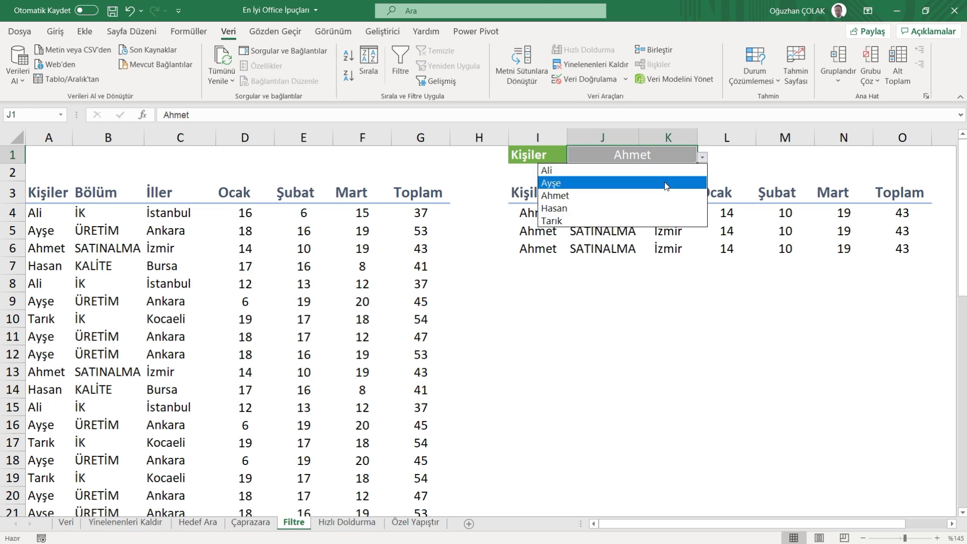
click(627, 209)
click(703, 158)
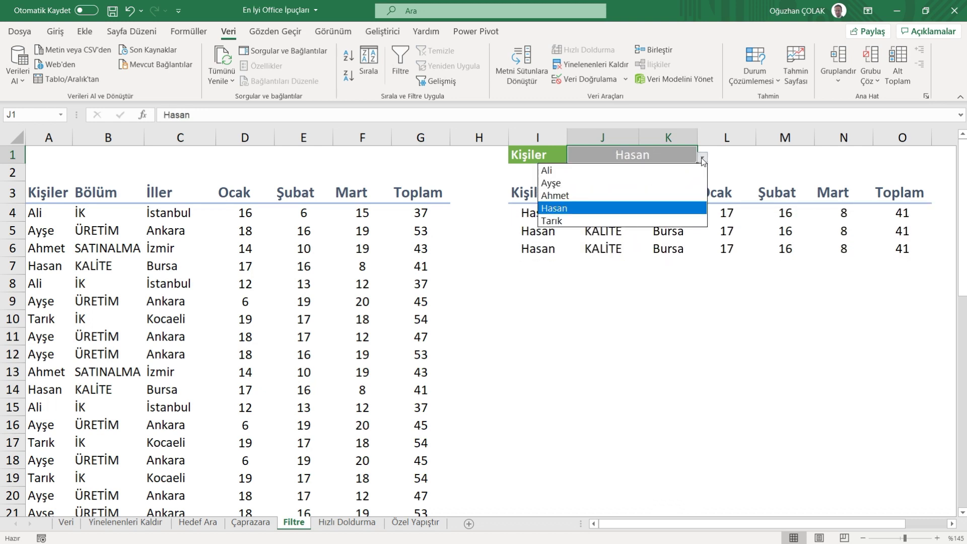
click(611, 225)
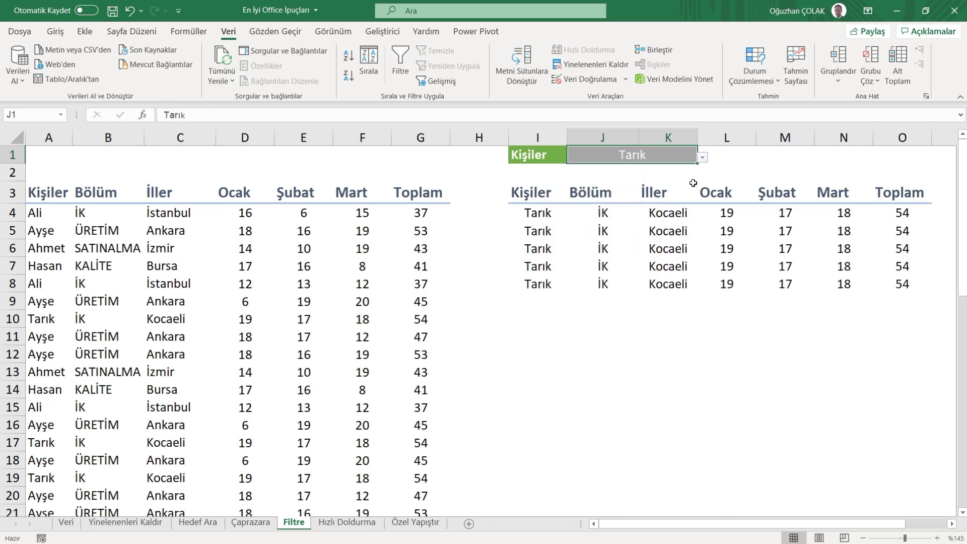
click(703, 158)
click(579, 166)
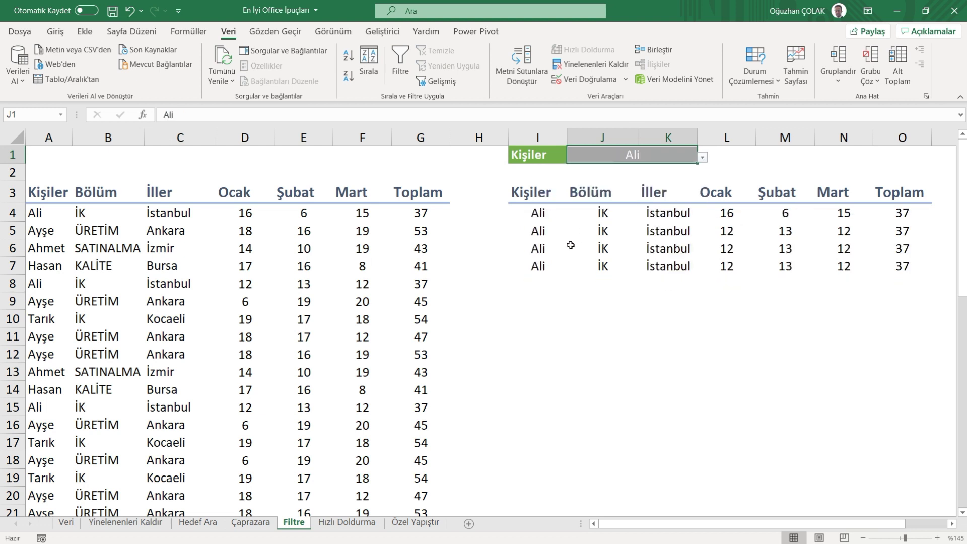
click(535, 231)
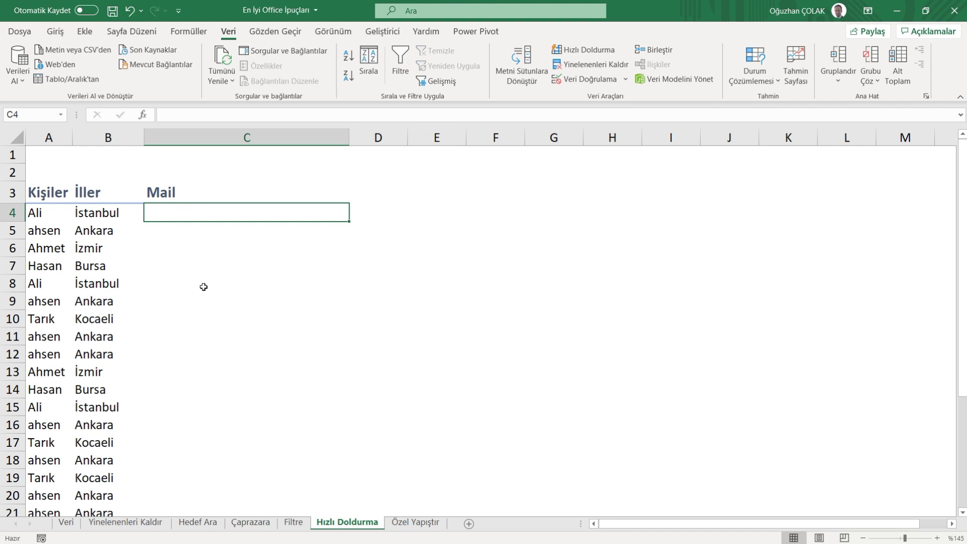
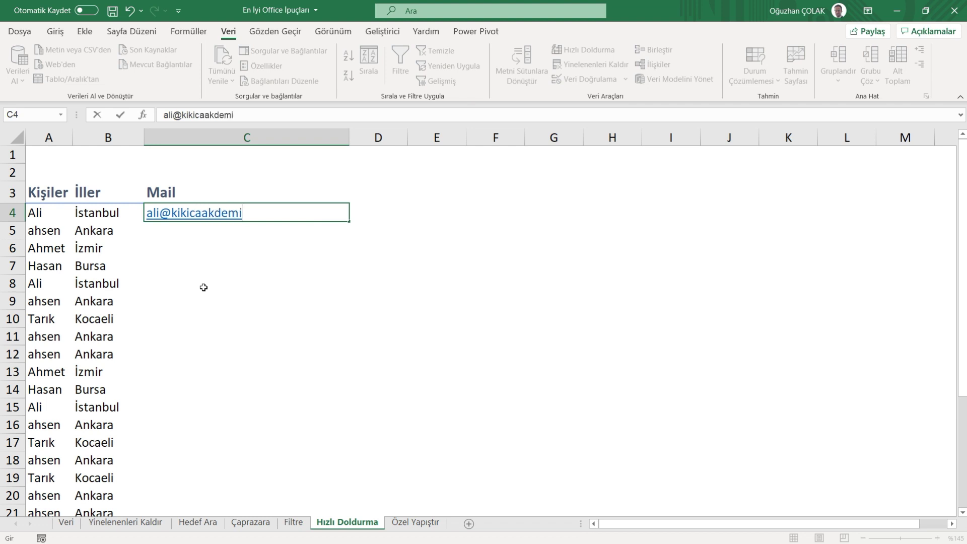
Enter the first person's e-mail address in C4 as the pattern.
key(Return)
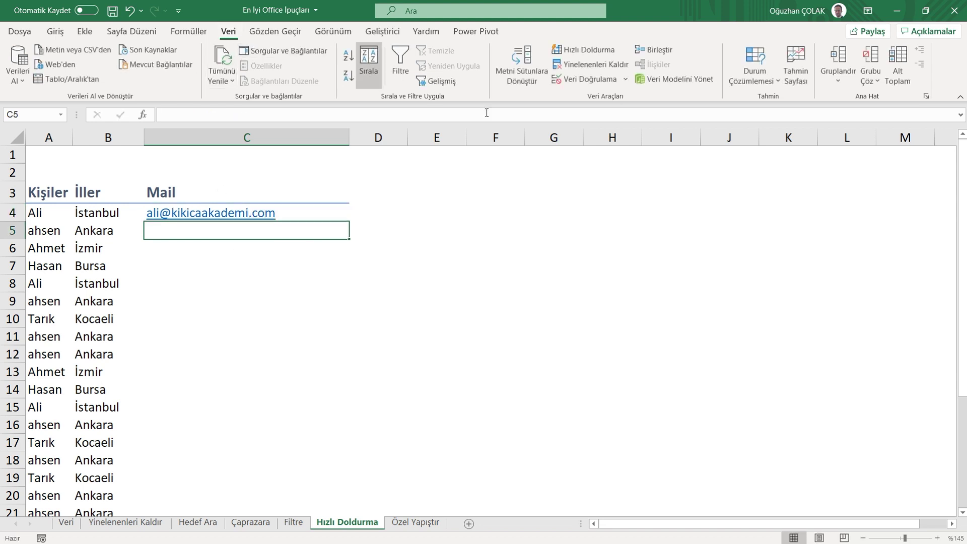
Flash-fill the rest of the Mail column from that example address.
click(575, 49)
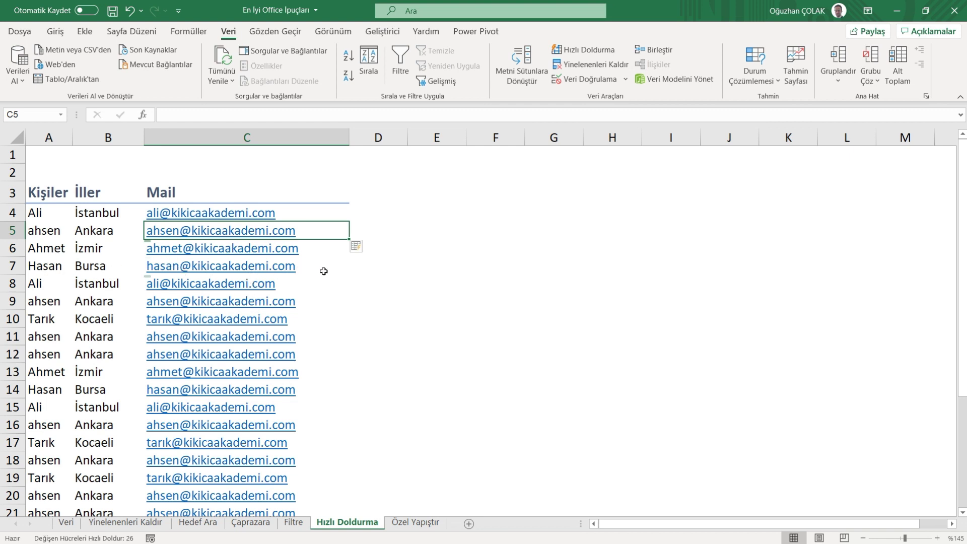
scroll(379, 373, down, 10)
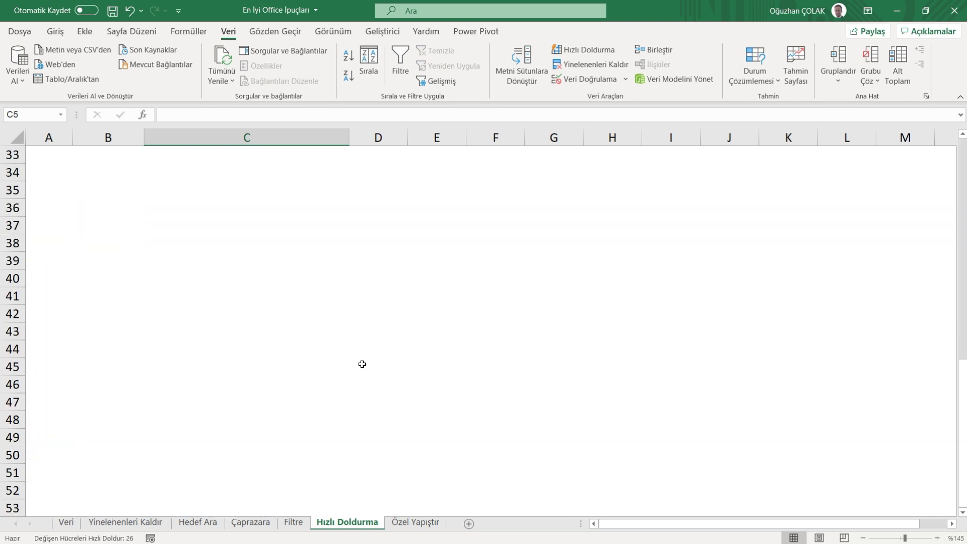
scroll(360, 363, up, 8)
scroll(360, 363, up, 3)
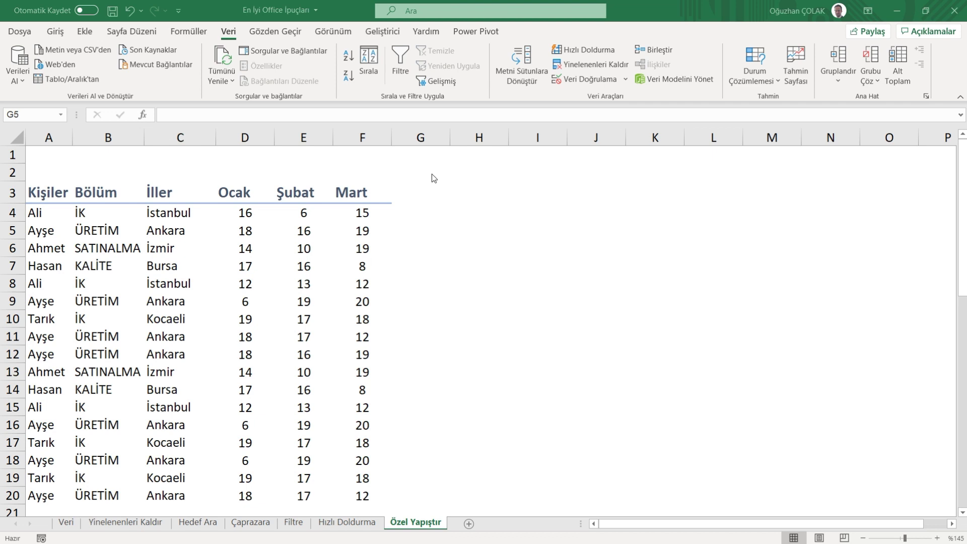
Enter the divisor 100 in cell G1.
click(435, 158)
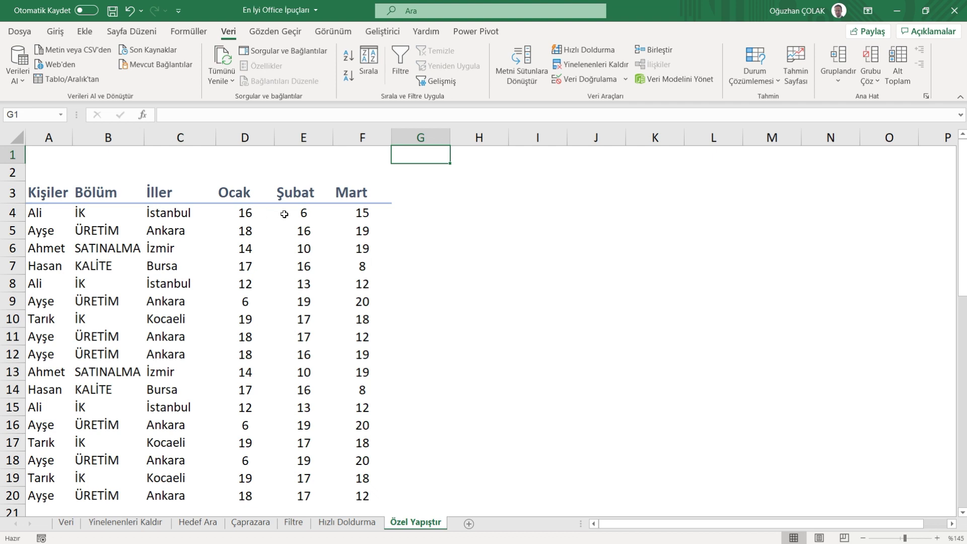
drag(255, 213, 330, 227)
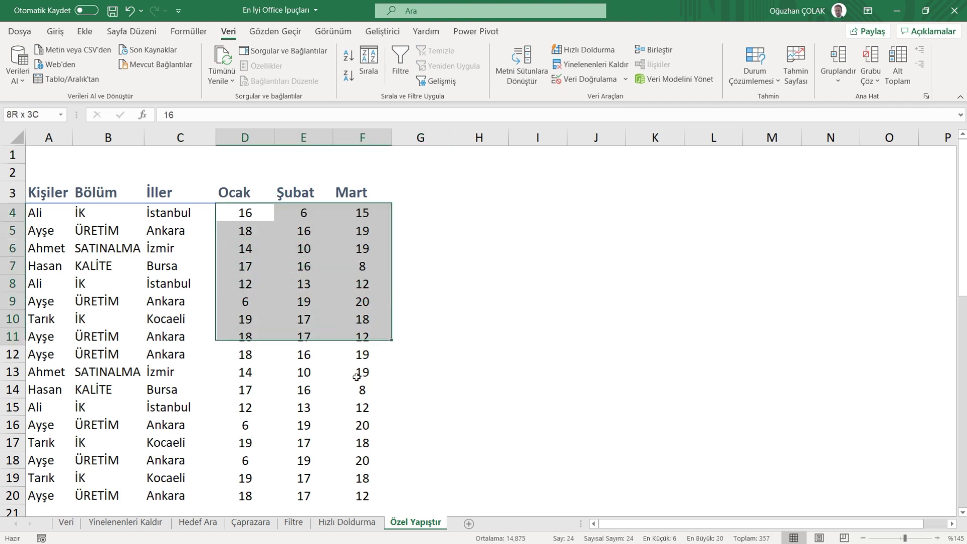
drag(330, 227, 371, 492)
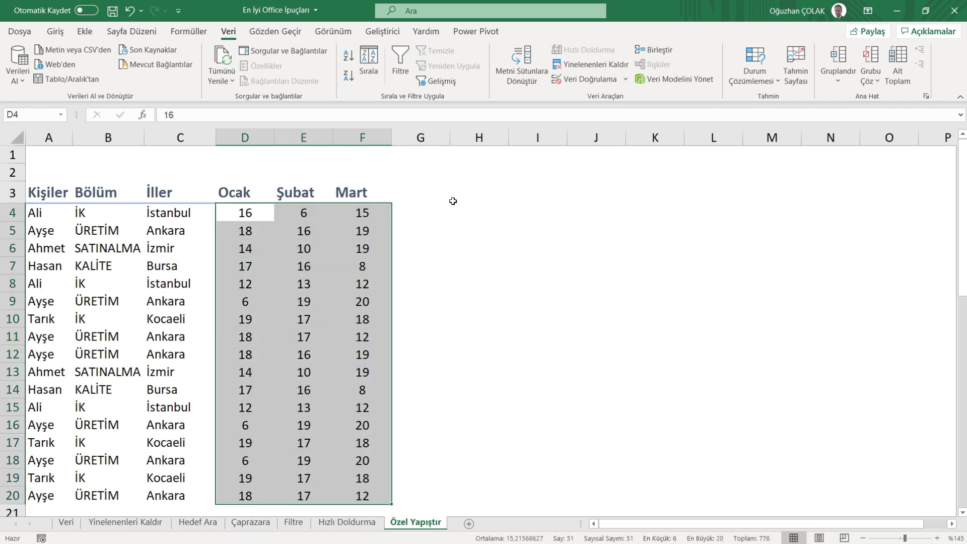
click(435, 154)
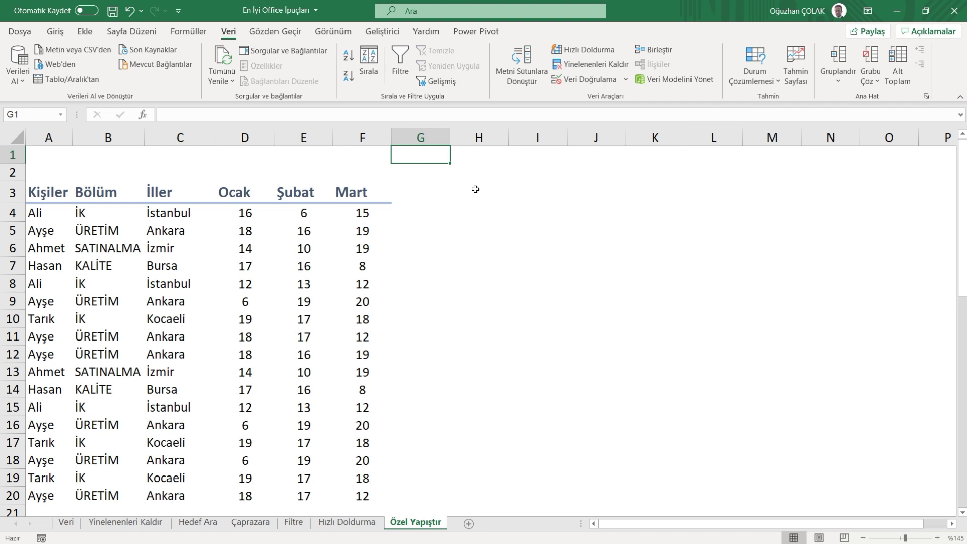
text(100)
key(Return)
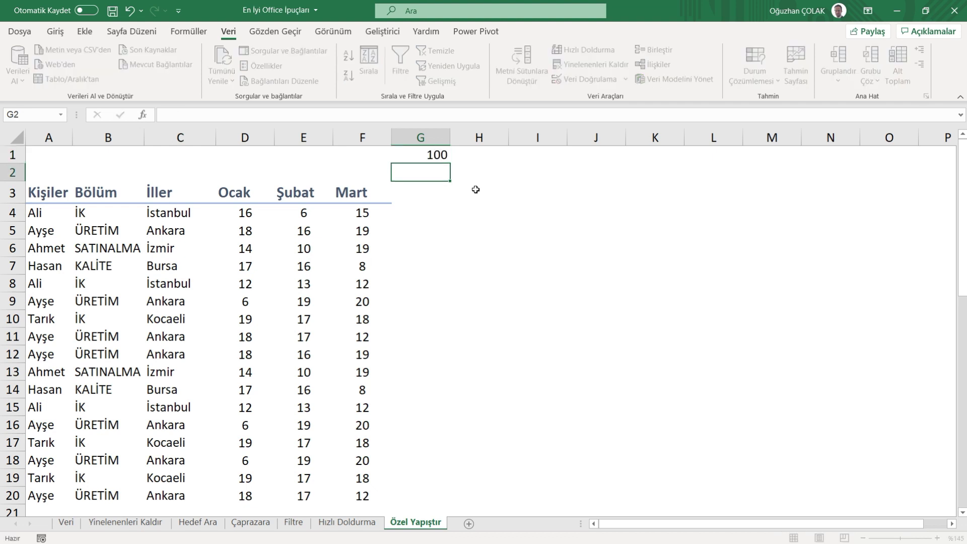
Copy the 100 from G1 and select the month values D4:F20.
click(415, 156)
click(55, 32)
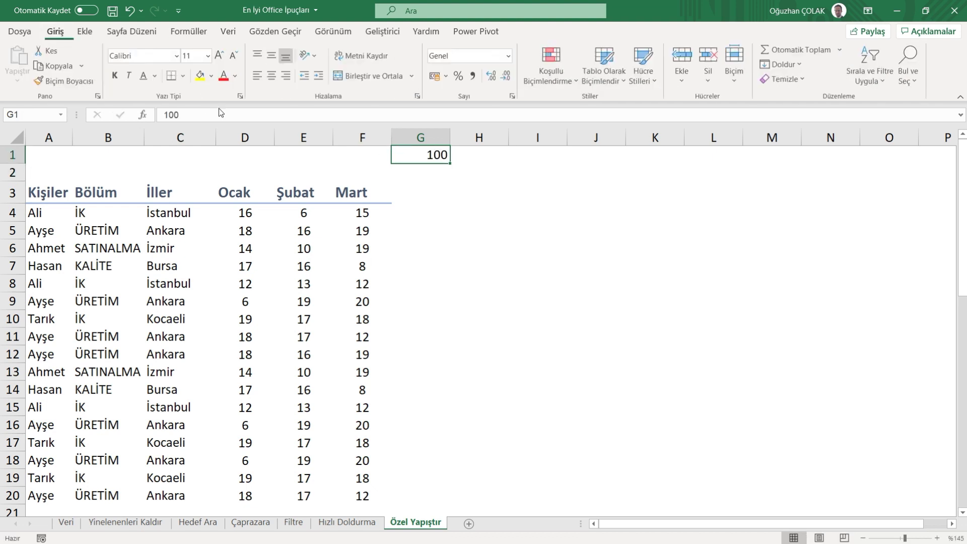
key(ctrl+c)
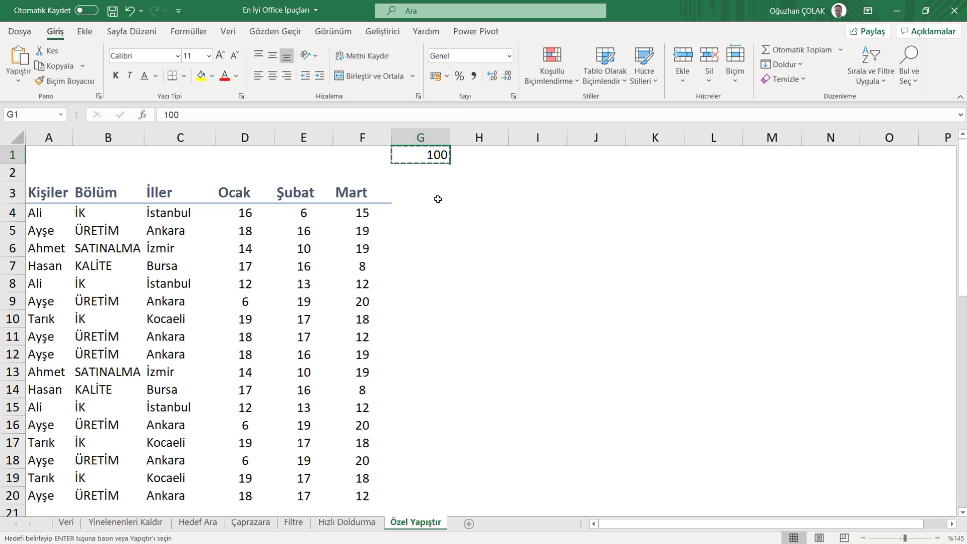
click(245, 212)
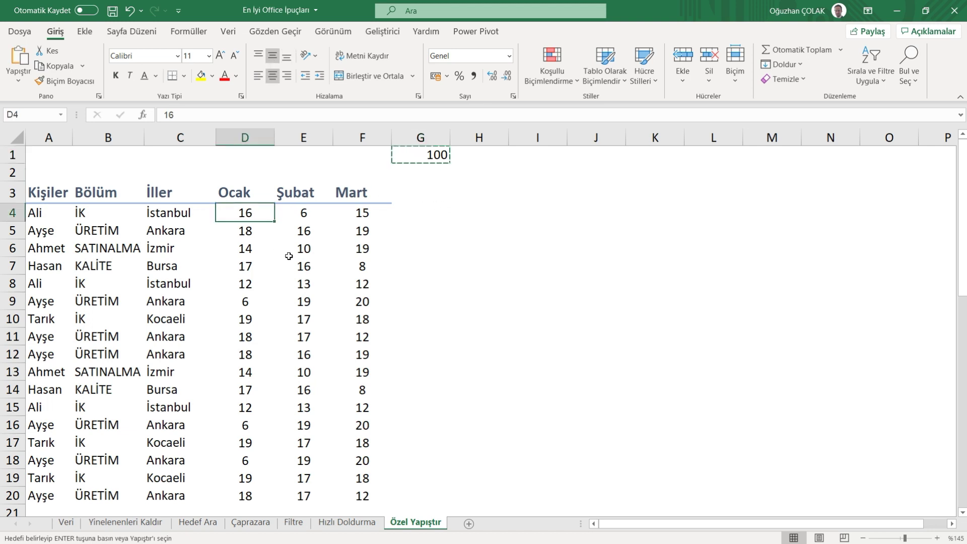
key(ctrl+shift+Right)
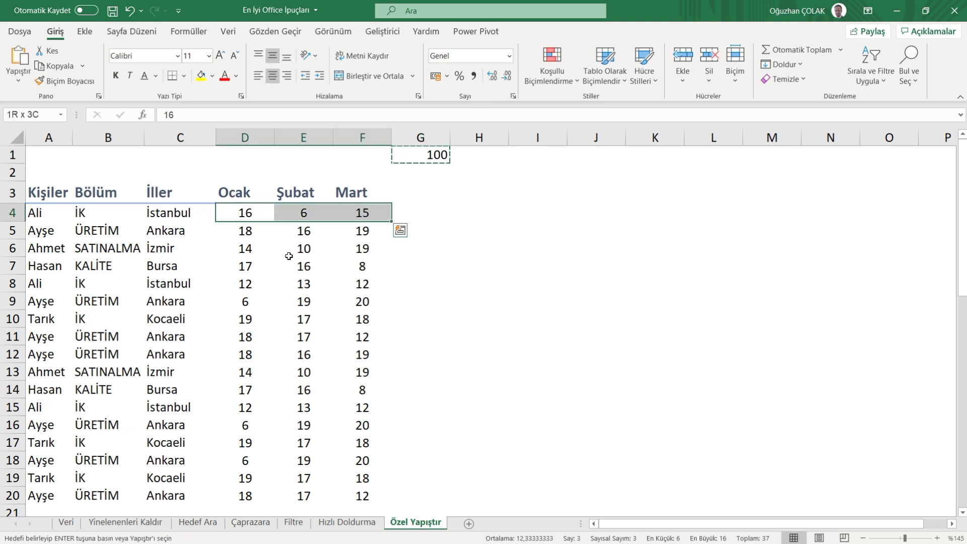
key(ctrl+shift+Down)
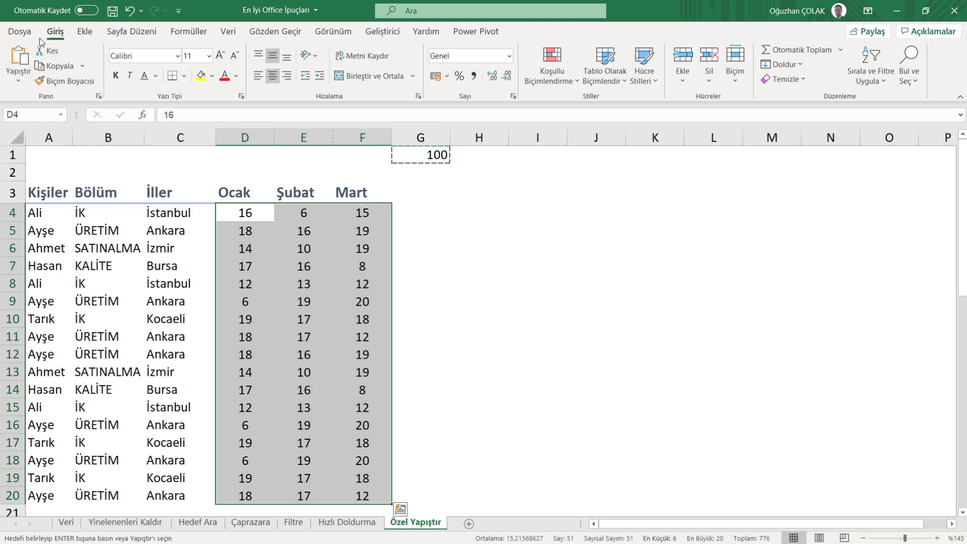
click(17, 84)
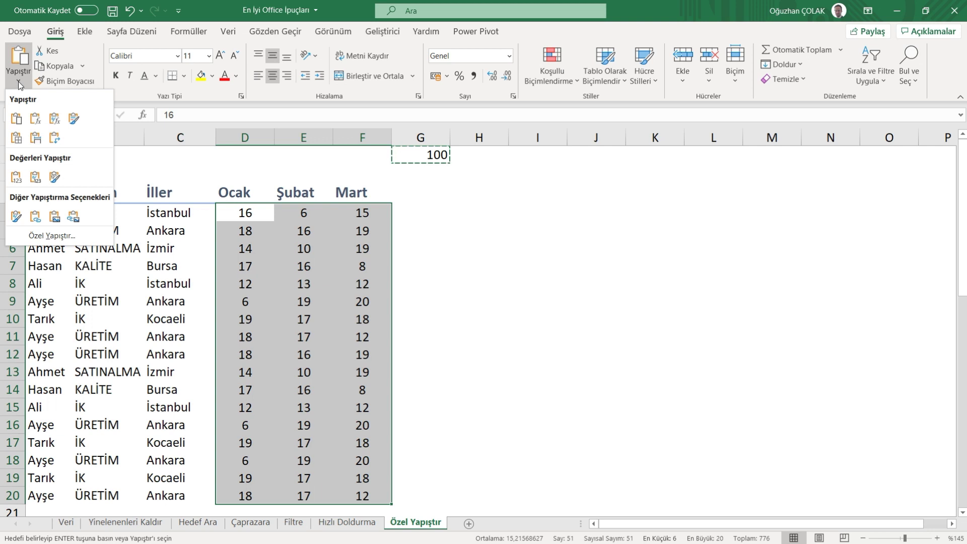
click(50, 235)
drag(392, 154, 573, 207)
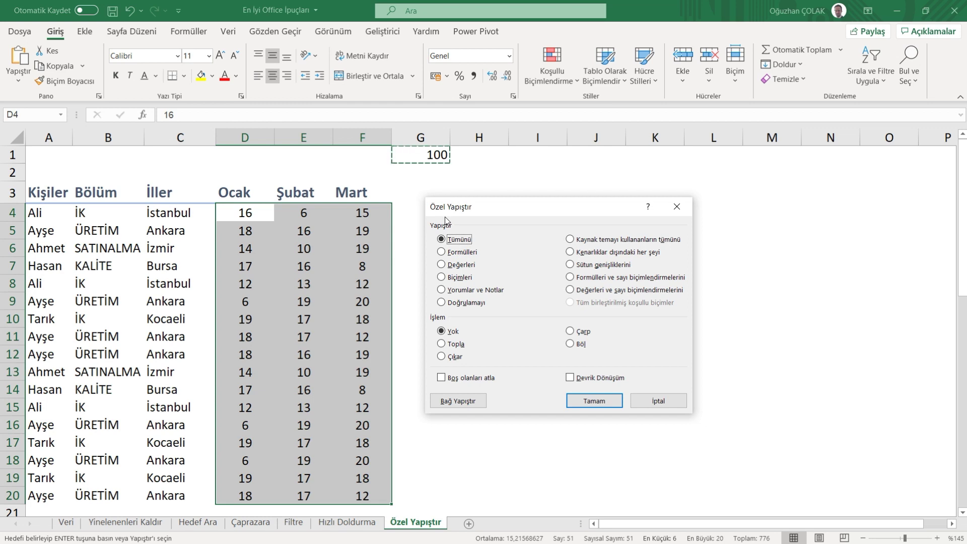
click(442, 252)
click(442, 344)
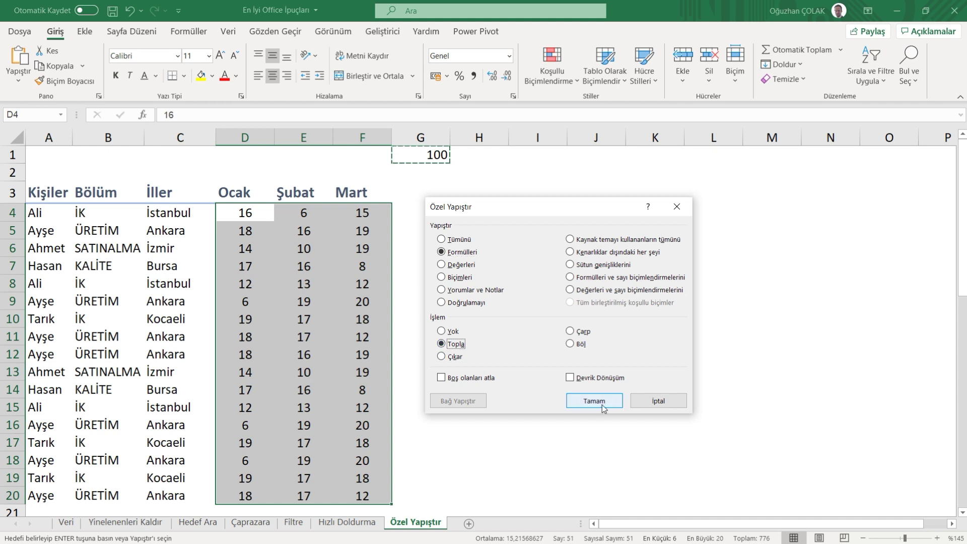
click(595, 401)
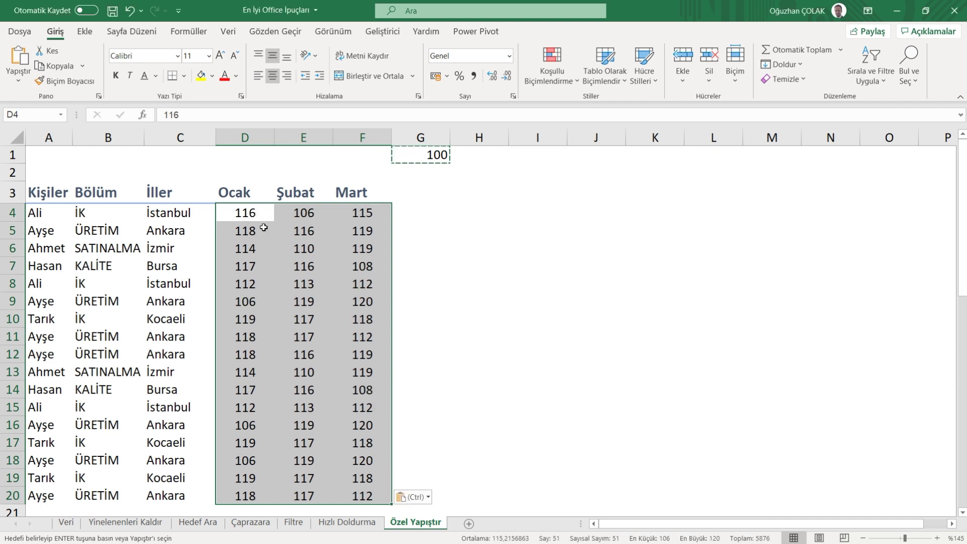
click(18, 81)
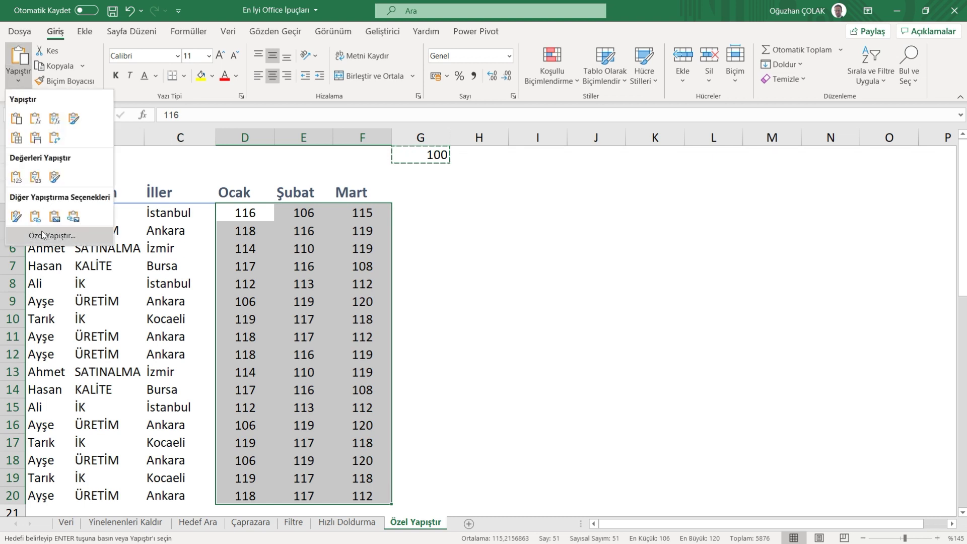
click(43, 235)
click(442, 251)
click(442, 356)
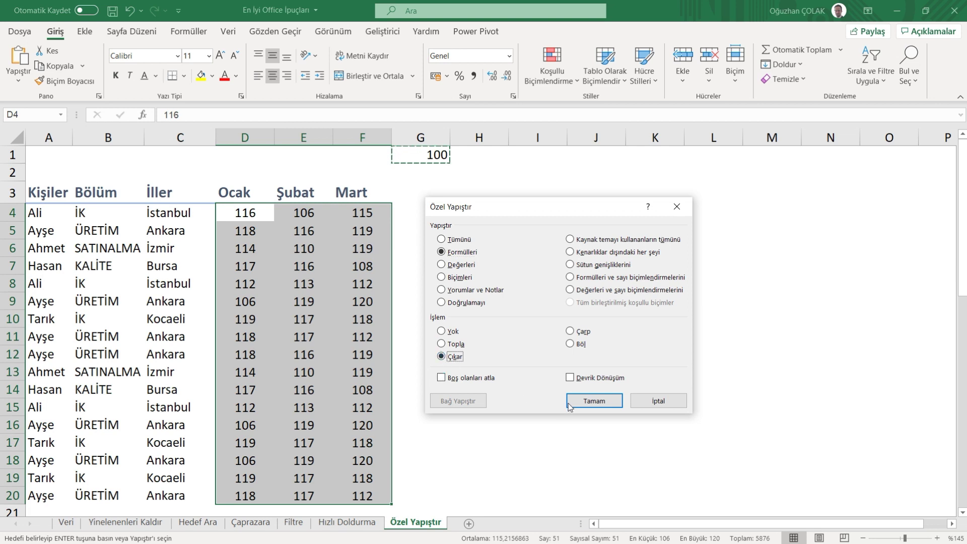
click(594, 401)
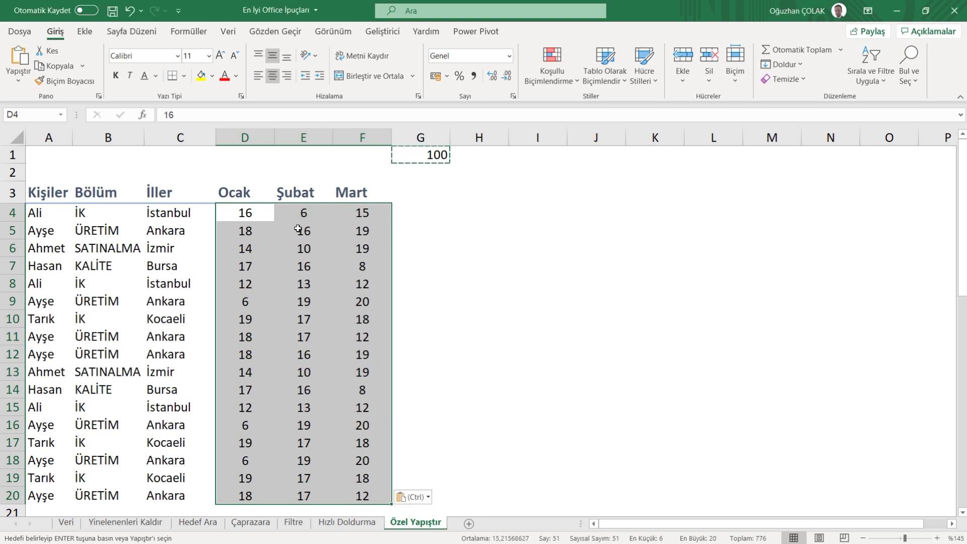
click(17, 83)
click(30, 236)
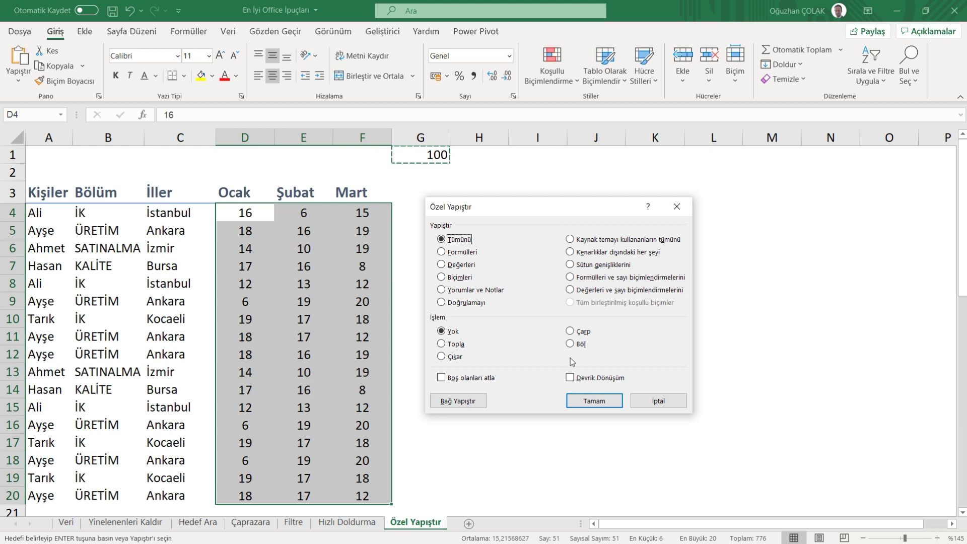
click(441, 253)
click(570, 332)
click(594, 401)
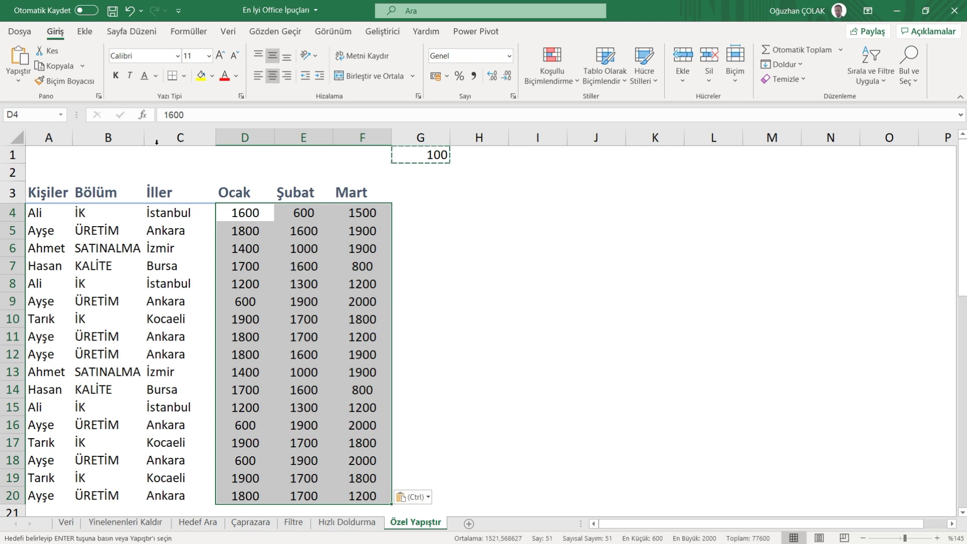
click(19, 81)
click(35, 233)
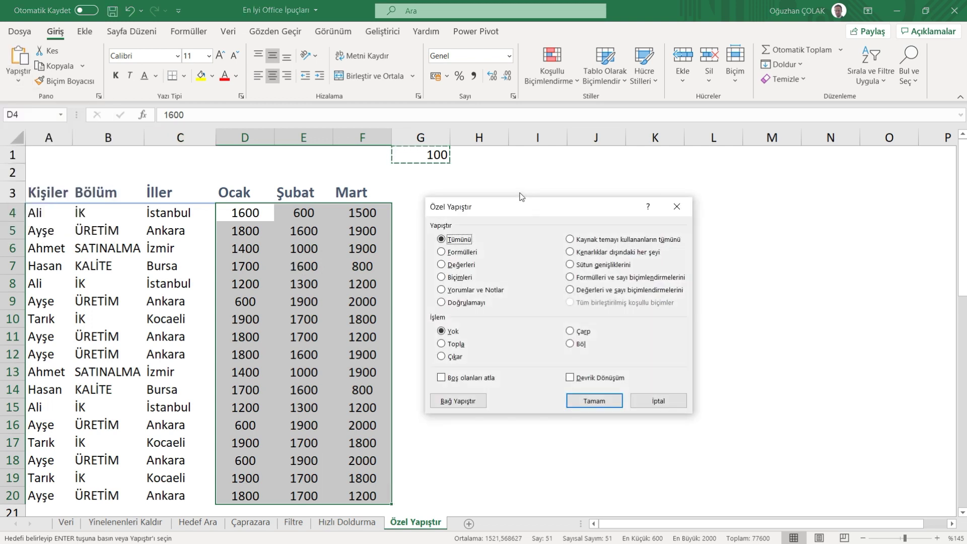
click(629, 338)
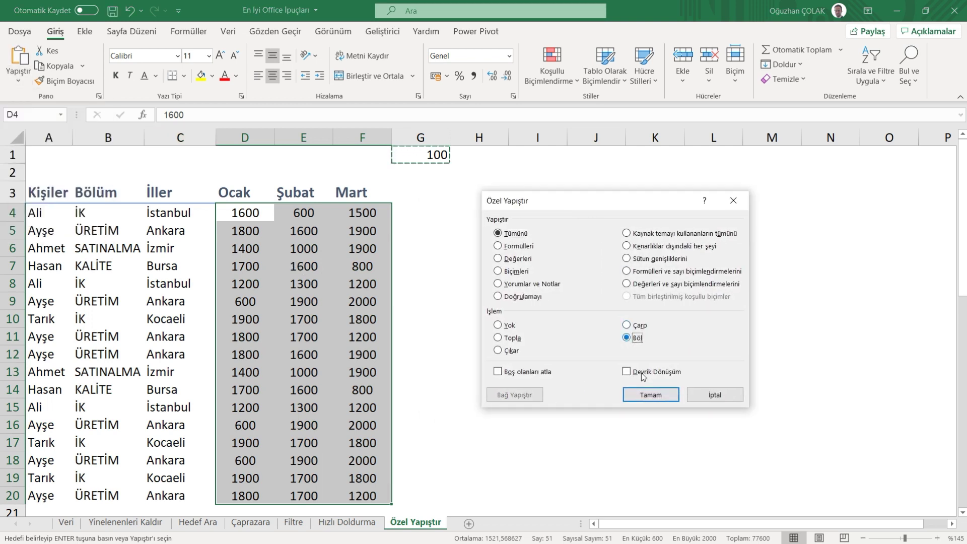
click(652, 395)
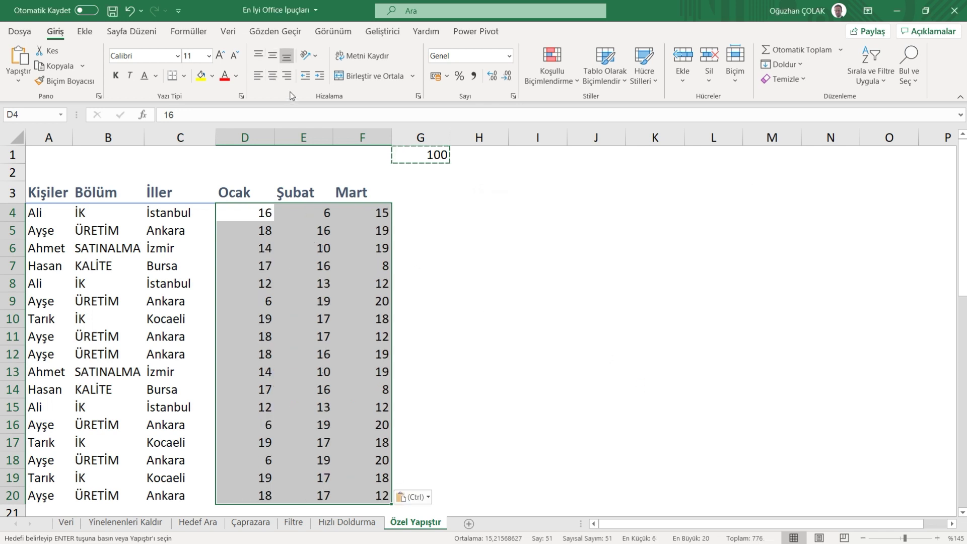
click(272, 76)
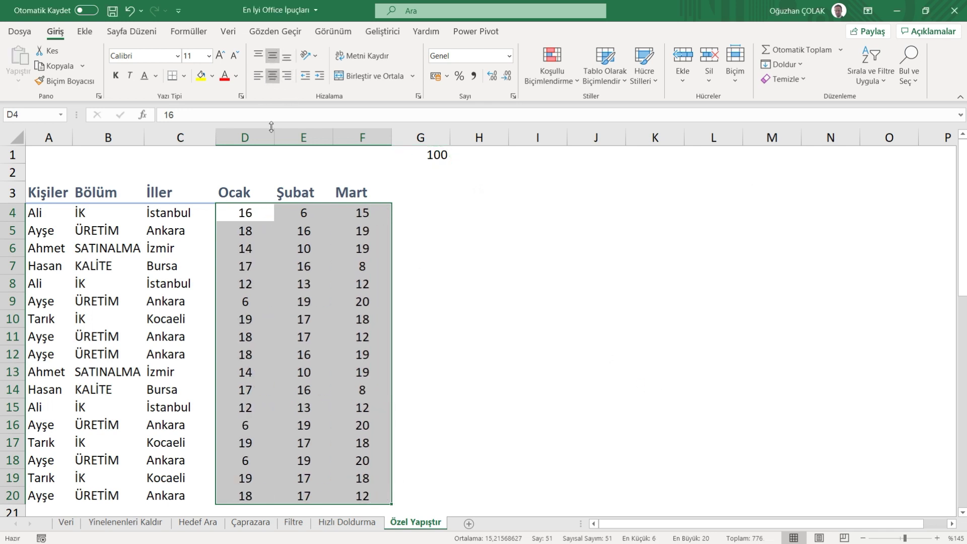
drag(252, 216, 374, 490)
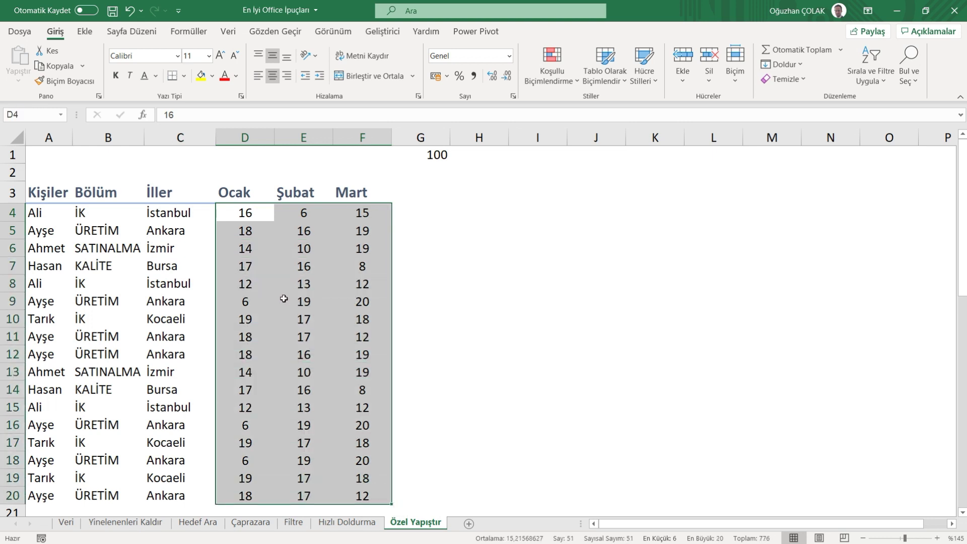
click(459, 77)
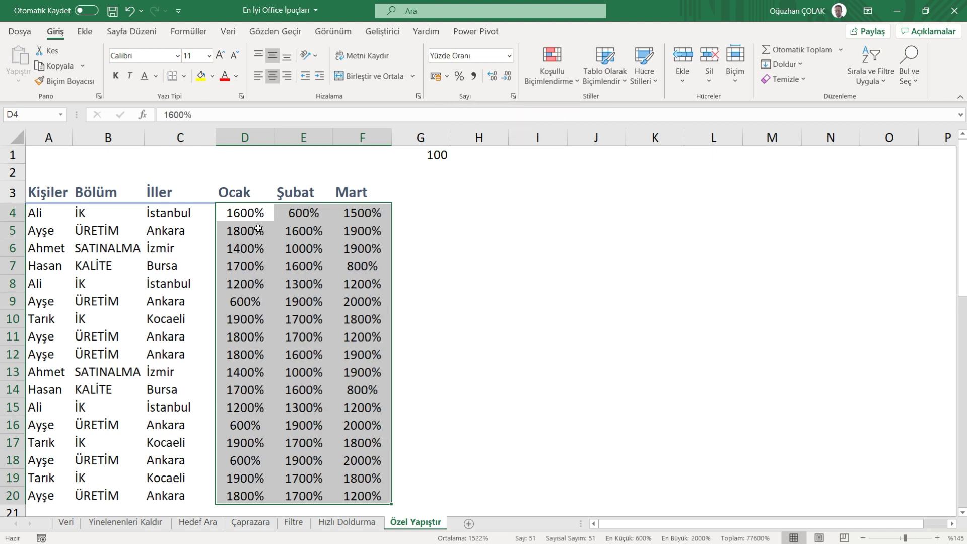
click(130, 10)
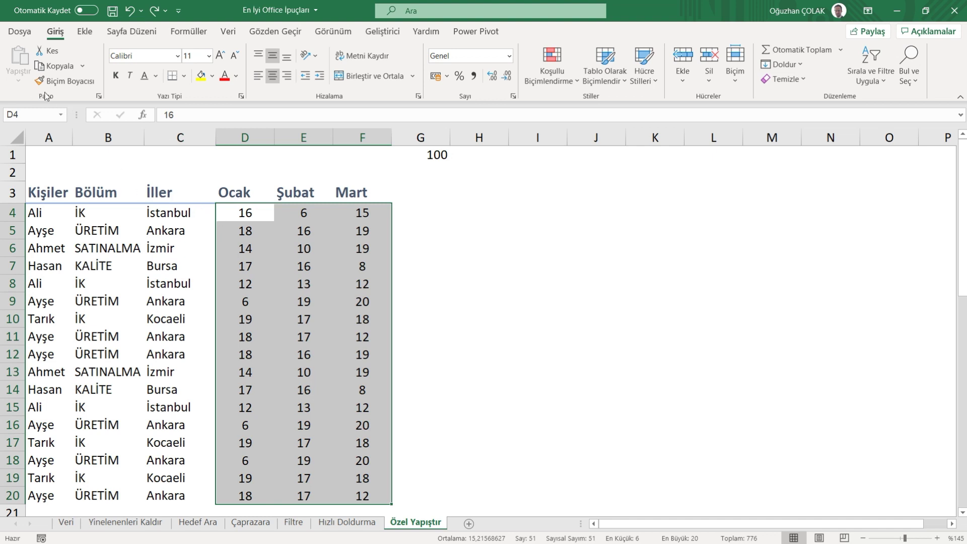
click(436, 156)
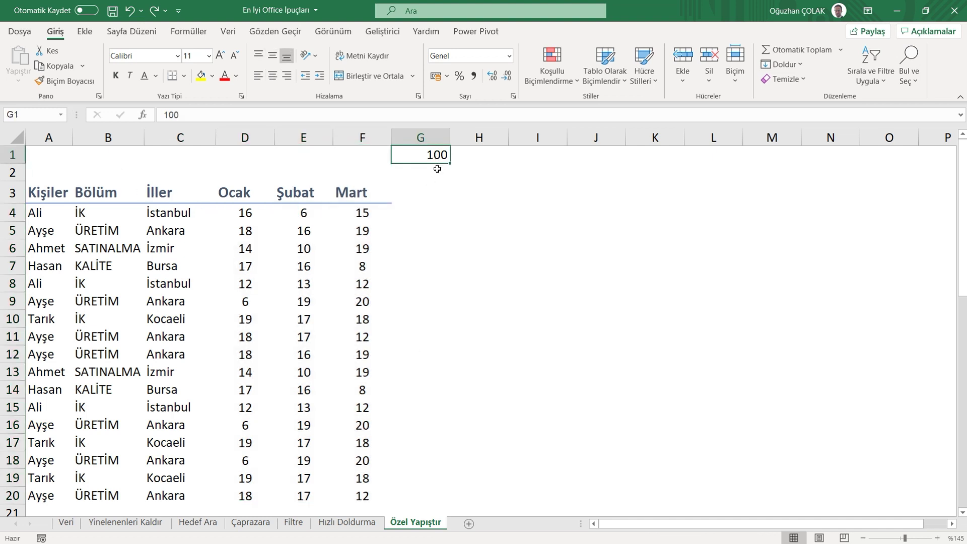
Copy G1's 100 and select the month range D4:F20.
key(ctrl+c)
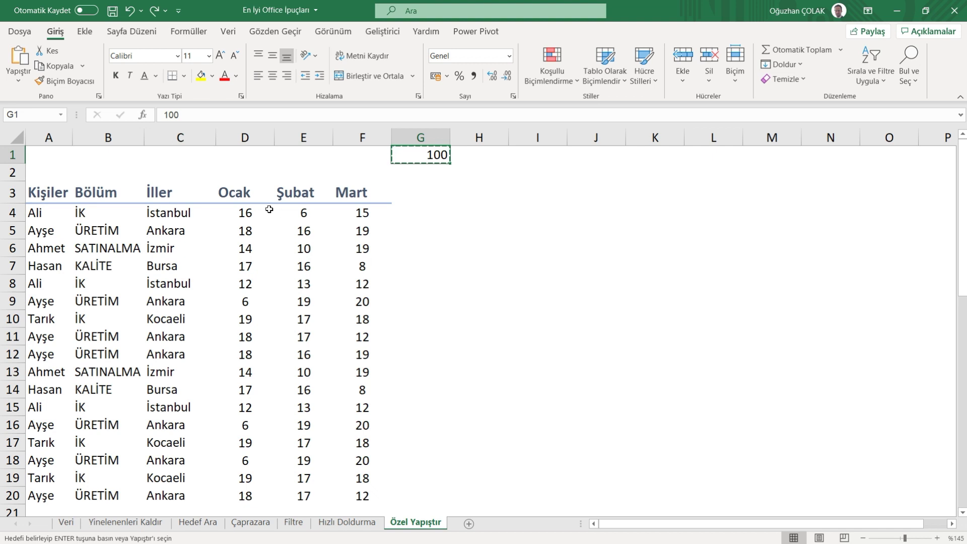
click(247, 208)
key(ctrl+shift+Right)
key(ctrl+shift+Down)
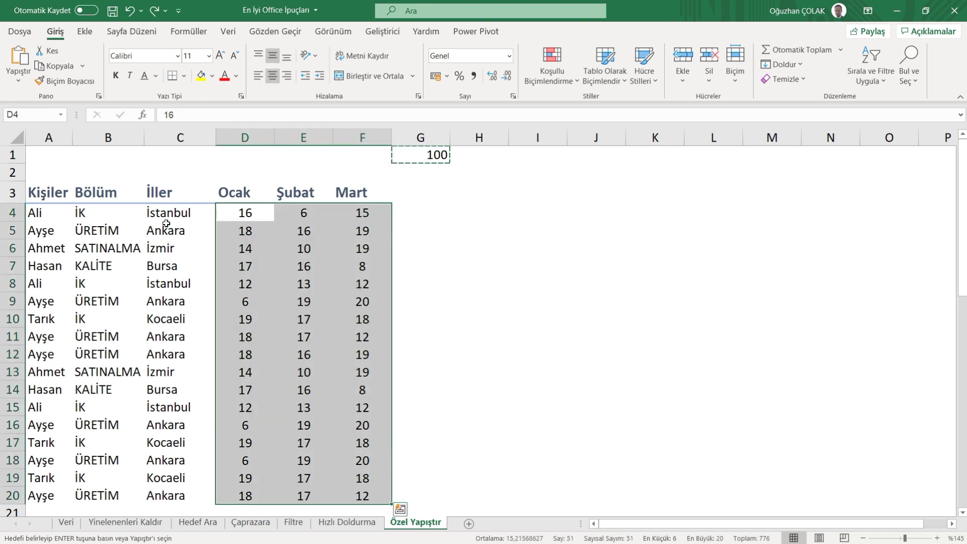
Paste Special with Formulas and Divide to divide every month value by 100.
click(18, 84)
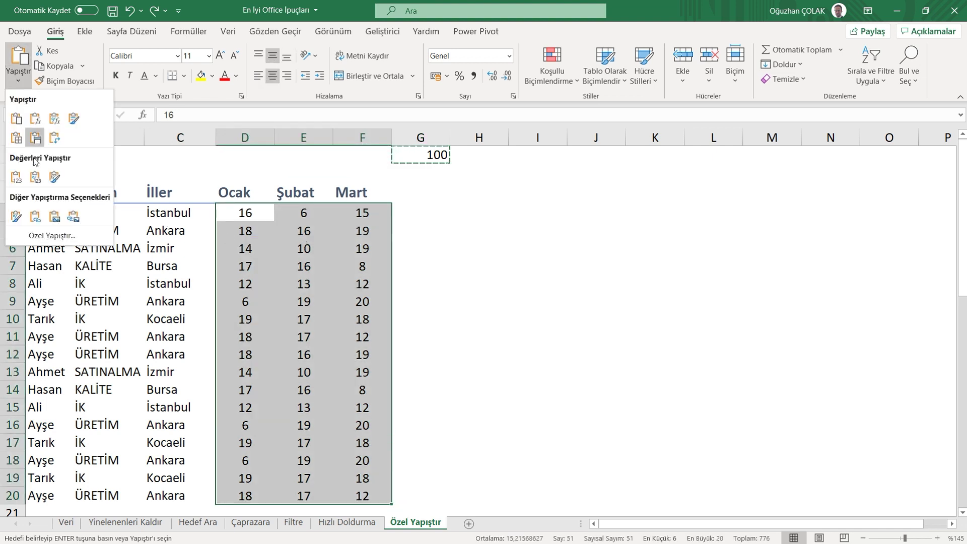
click(47, 237)
drag(570, 204, 558, 204)
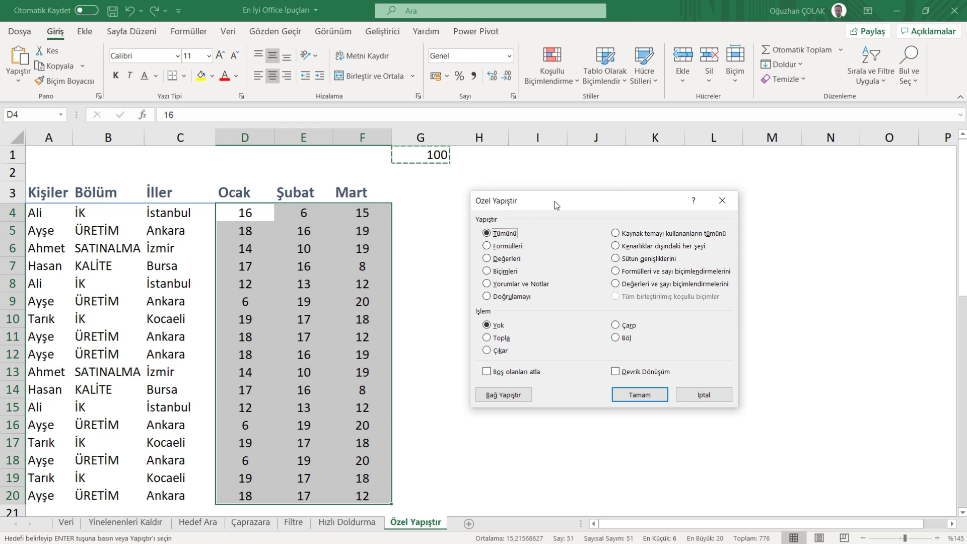
click(486, 246)
click(614, 337)
click(640, 394)
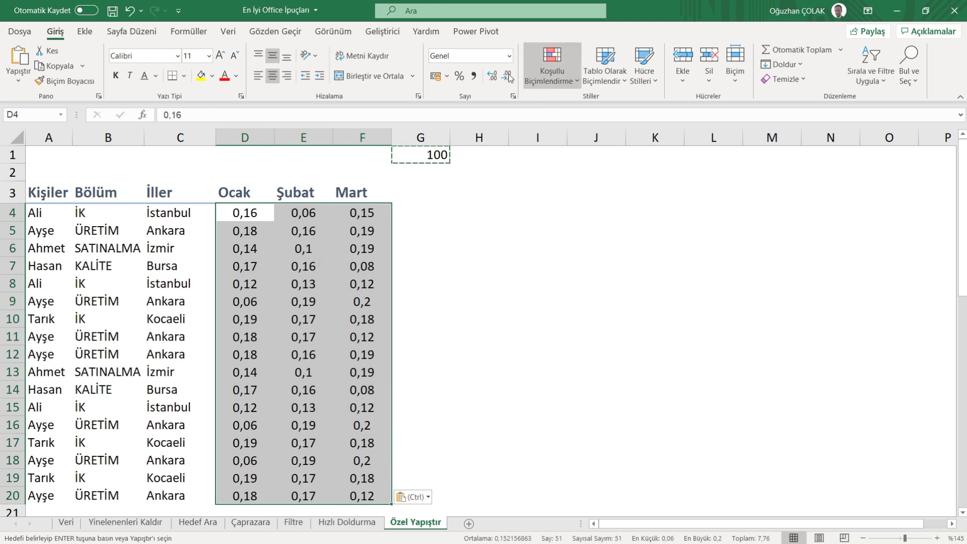
Format the month values as percentages, D4 now showing 16%.
click(460, 76)
click(400, 226)
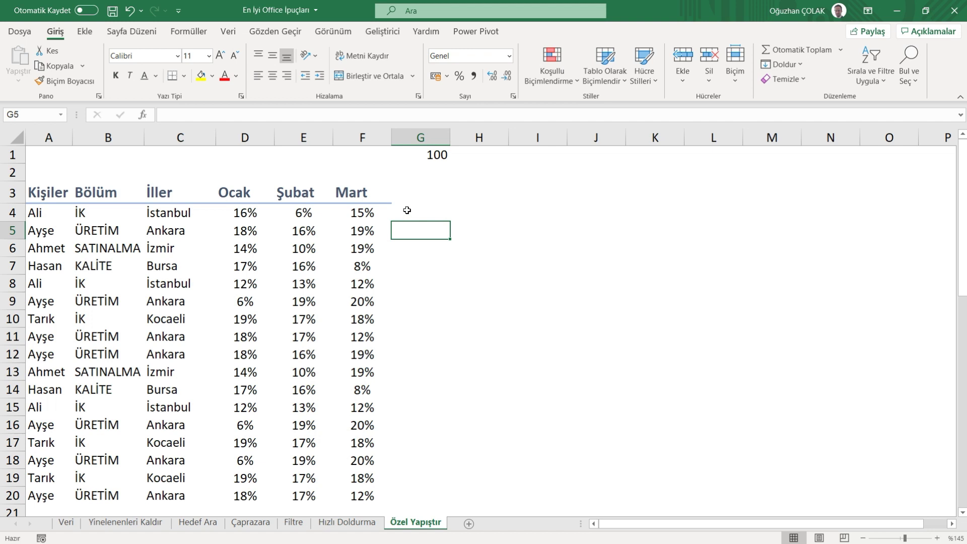
click(407, 210)
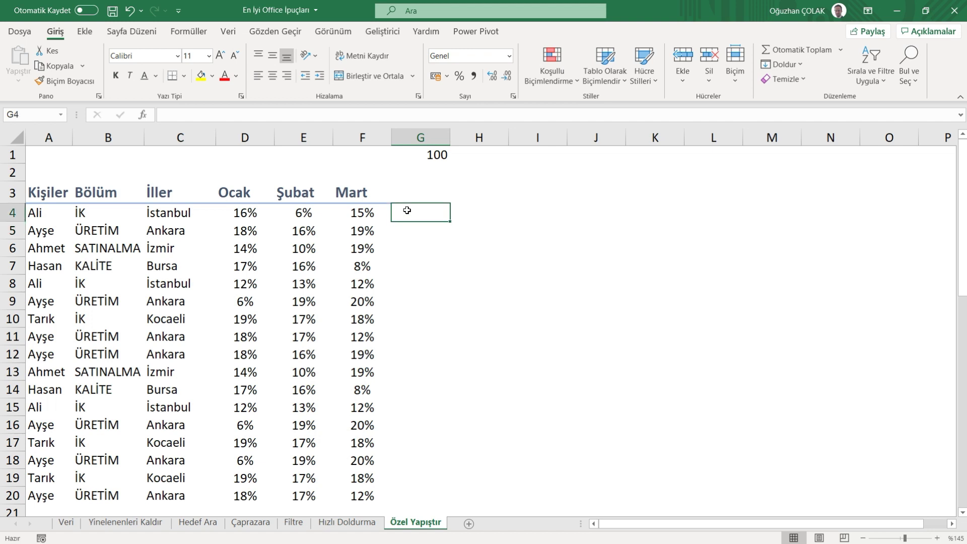